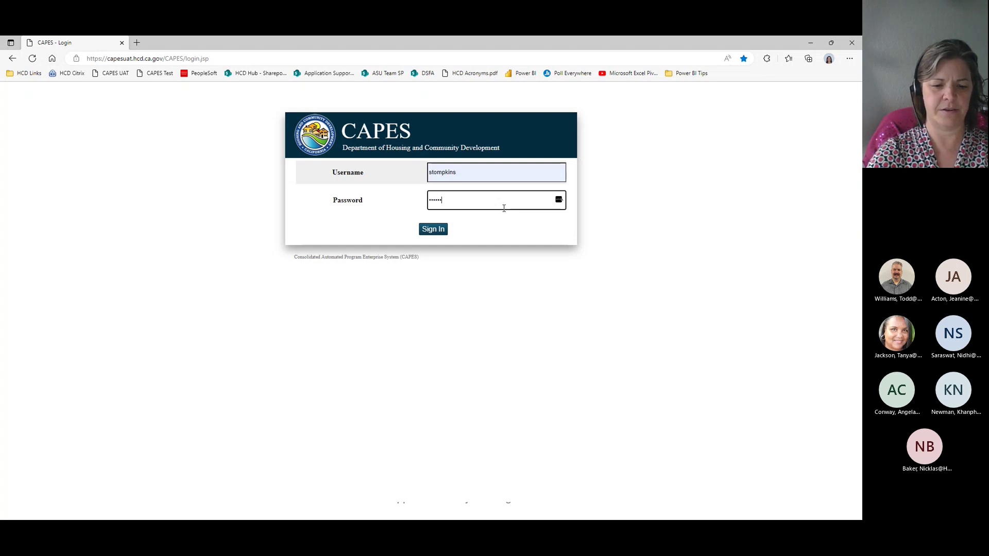
Step: Sign in to CAPES with the account password and go to the NOFA search page
{"action": "type", "text": "**********"}
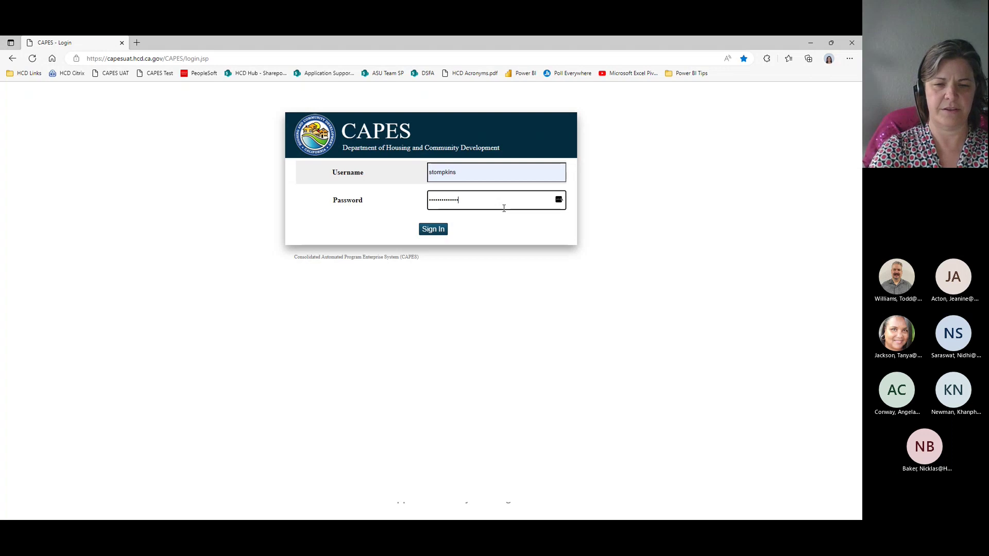
{"action": "key", "text": "Return"}
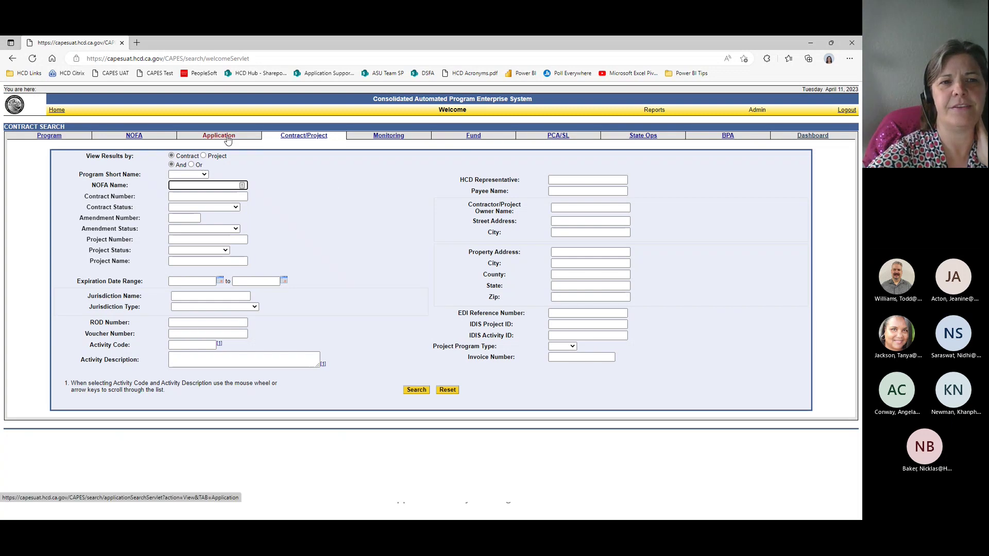
{"action": "left_click", "coordinate": [133, 137]}
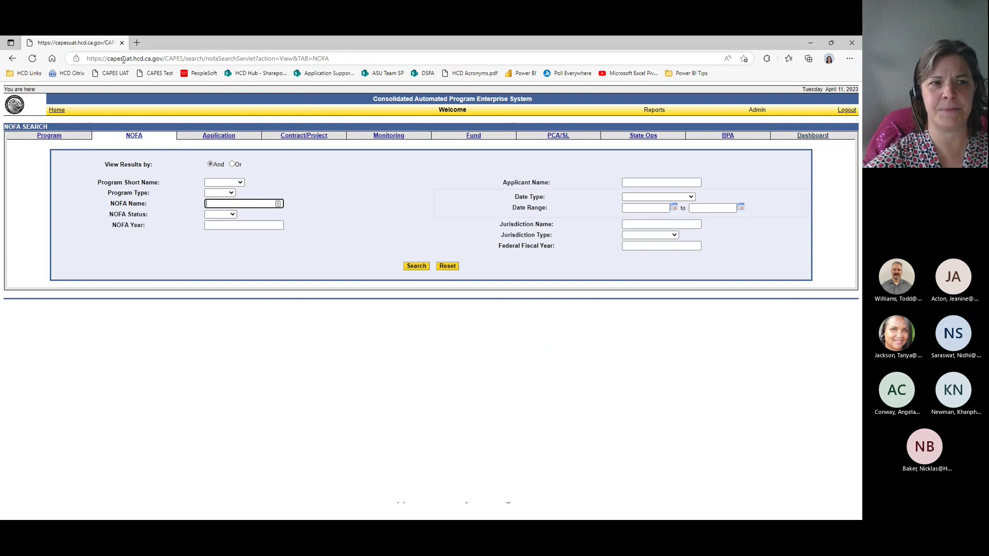
{"action": "left_click_drag", "start_coordinate": [123, 59], "coordinate": [134, 60]}
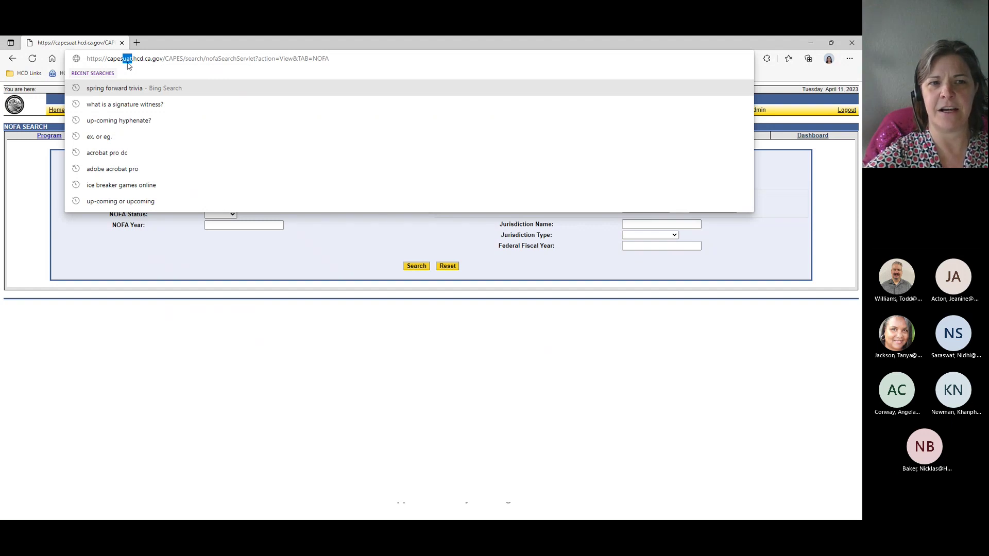
{"action": "left_click", "coordinate": [401, 56]}
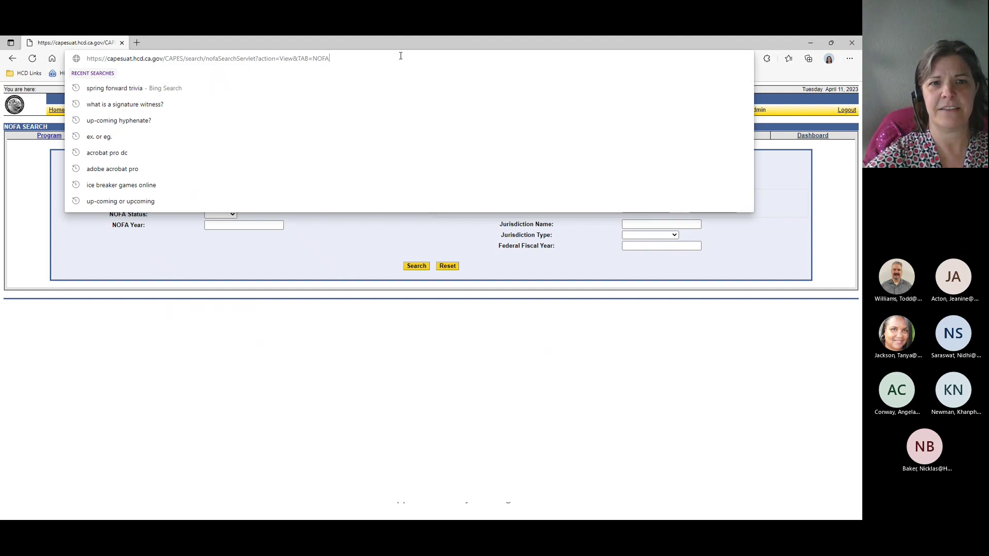
{"action": "left_click", "coordinate": [391, 374]}
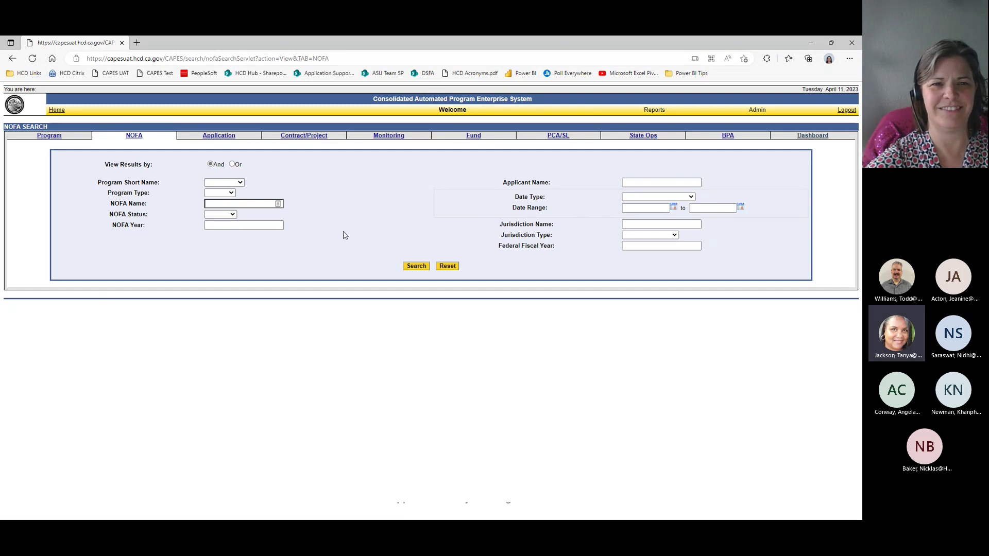
{"action": "left_click", "coordinate": [347, 58]}
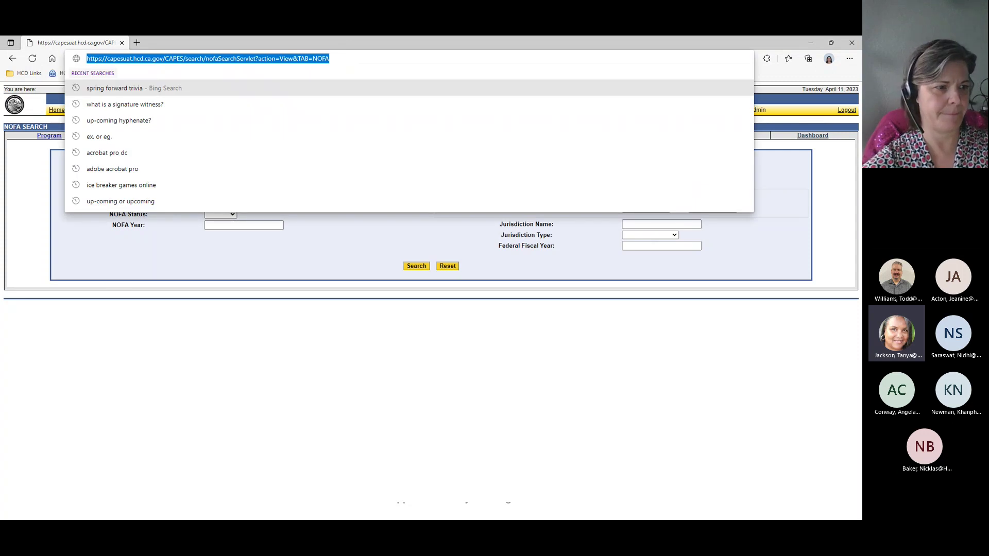
{"action": "key", "text": "Return"}
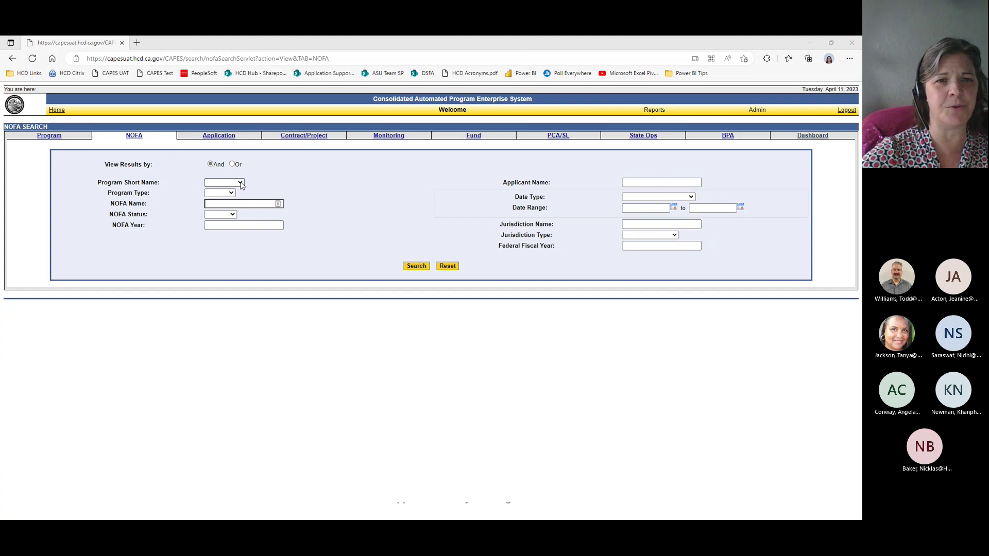
Step: Search NOFAs by program short name HK to list the 2021 Homekey Program NOFA Round 2
{"action": "left_click", "coordinate": [240, 184]}
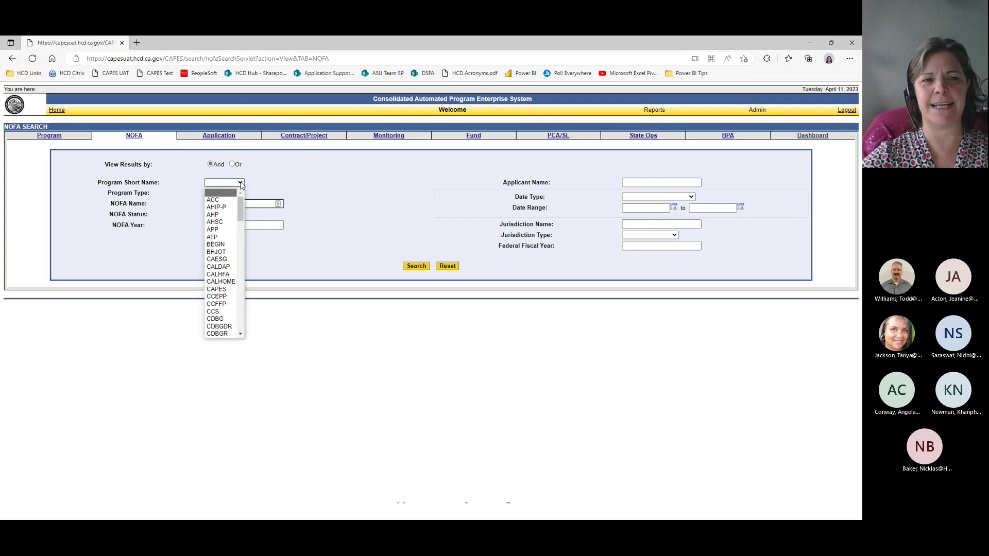
{"action": "key", "text": "Down"}
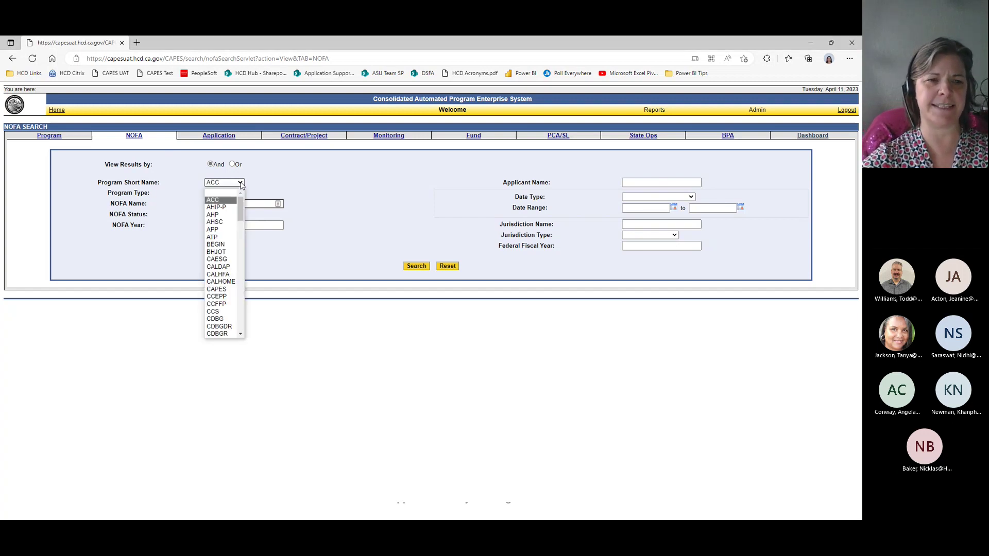
{"action": "type", "text": "hk"}
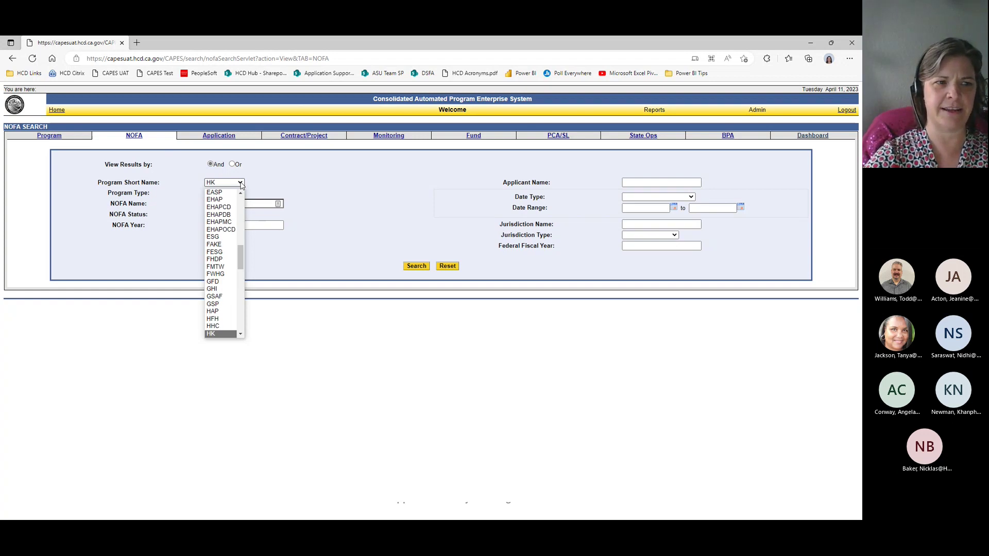
{"action": "key", "text": "Return"}
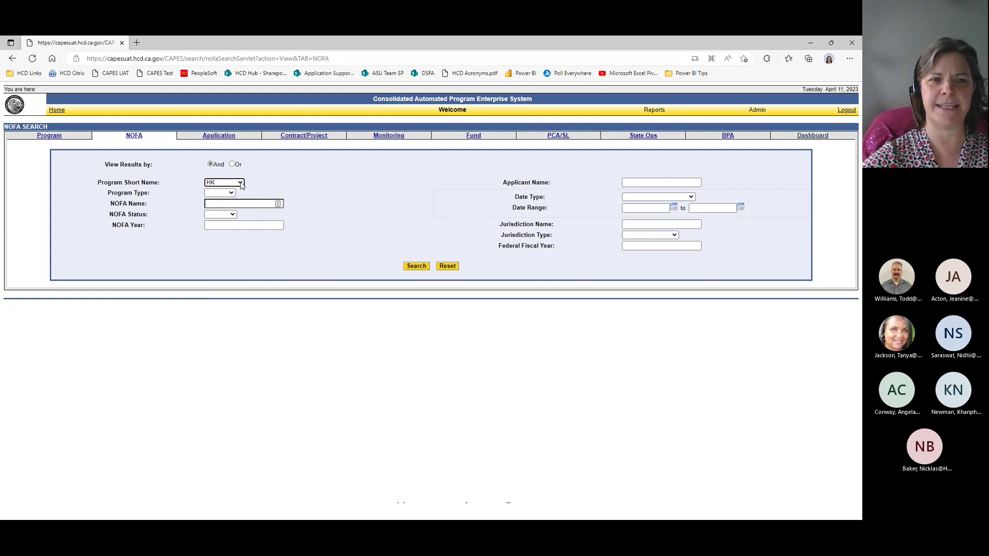
{"action": "left_click", "coordinate": [417, 266]}
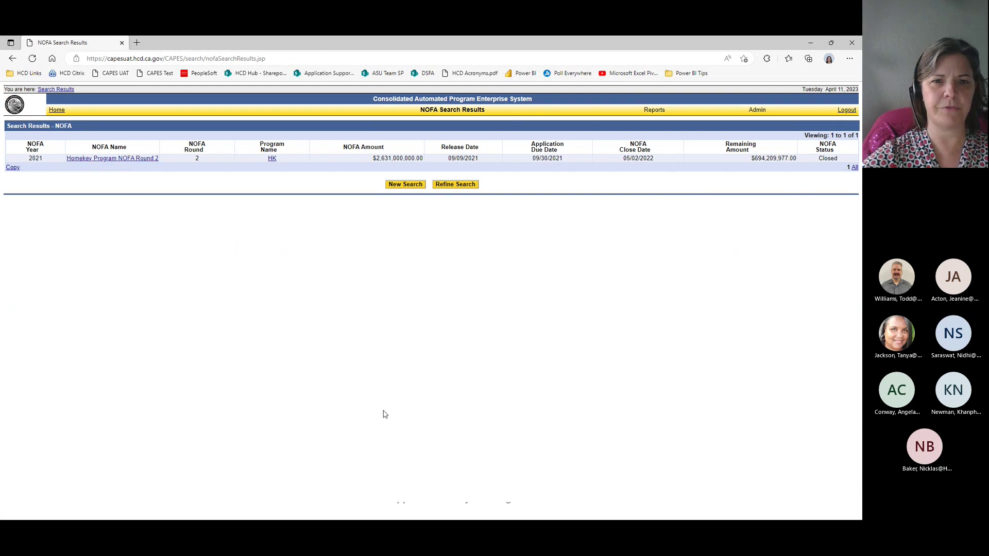
Step: Log out of CAPES and sign back in with the saved username and password
{"action": "left_click", "coordinate": [847, 110]}
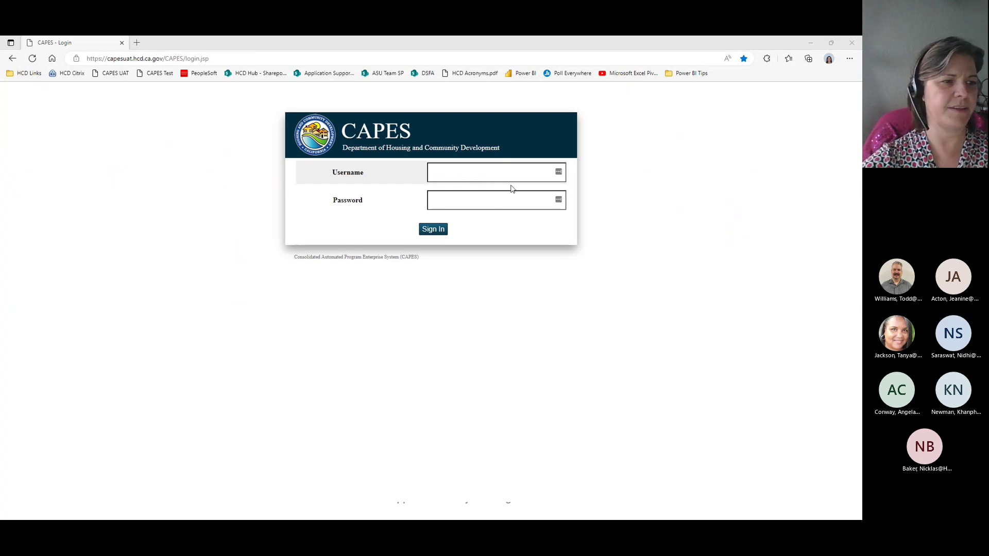
{"action": "left_click", "coordinate": [457, 172]}
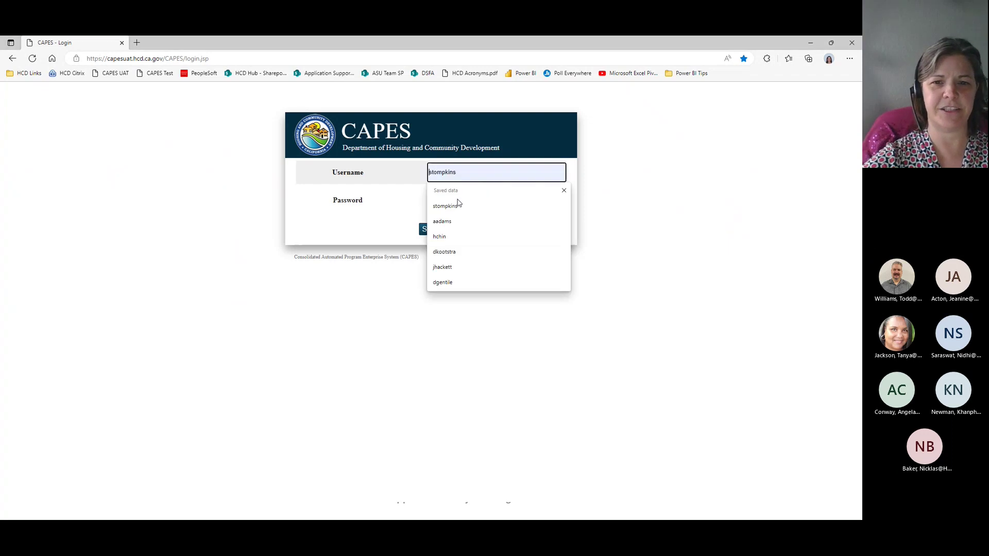
{"action": "left_click", "coordinate": [461, 203]}
{"action": "type", "text": "•••••••••••"}
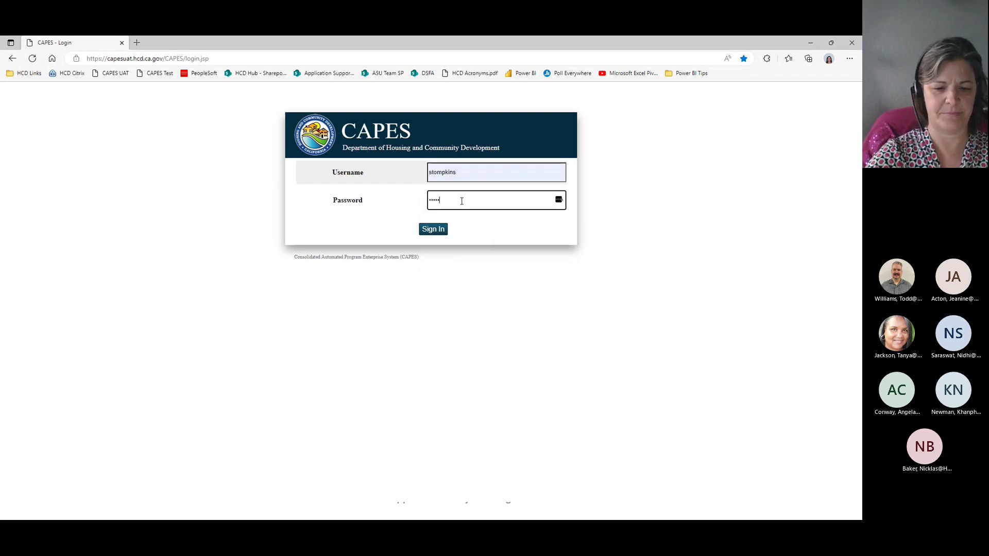
{"action": "key", "text": "Return"}
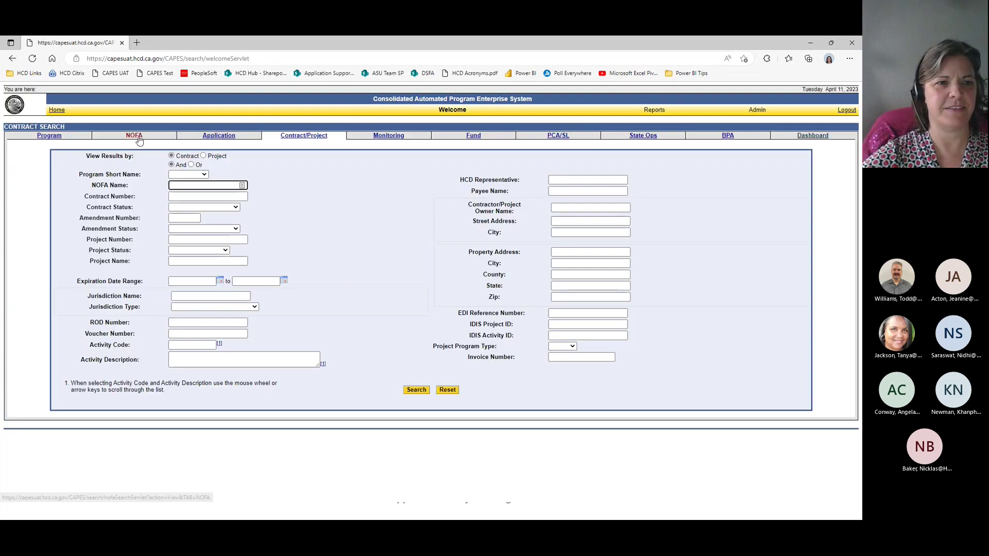
Step: Find the HK NOFAs and open Homekey Program NOFA Round 2 with its 148 applications
{"action": "left_click", "coordinate": [133, 137]}
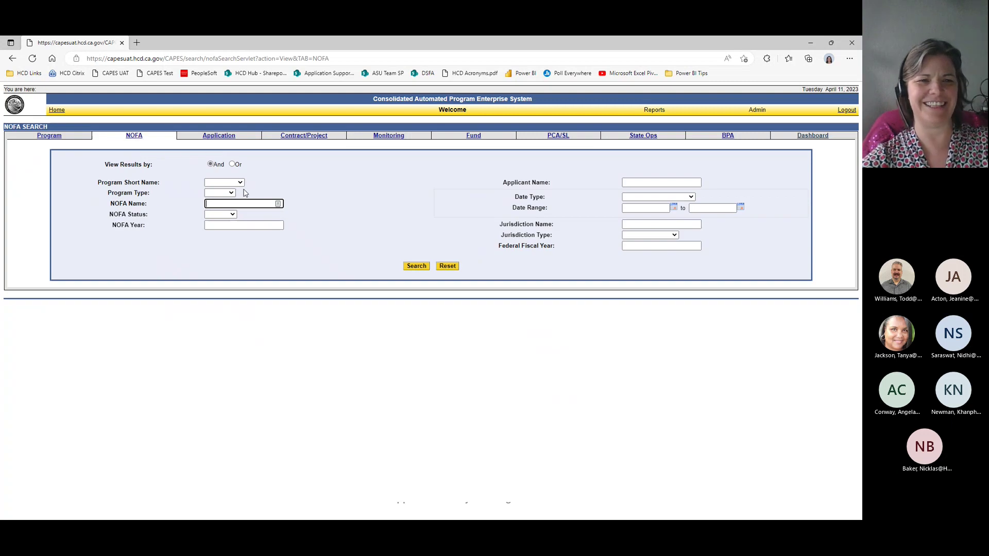
{"action": "left_click", "coordinate": [241, 183]}
{"action": "type", "text": "hk"}
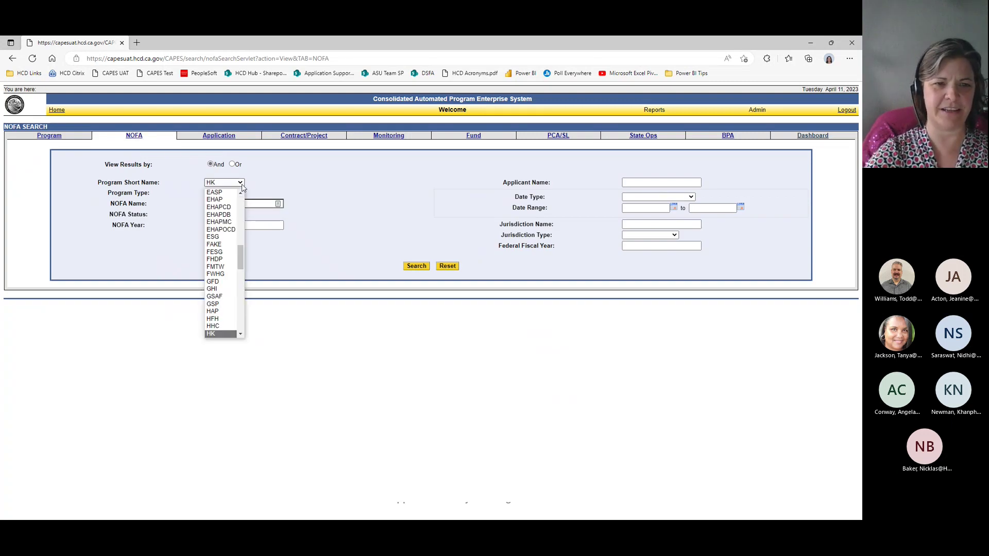
{"action": "key", "text": "Return"}
{"action": "left_click", "coordinate": [425, 267]}
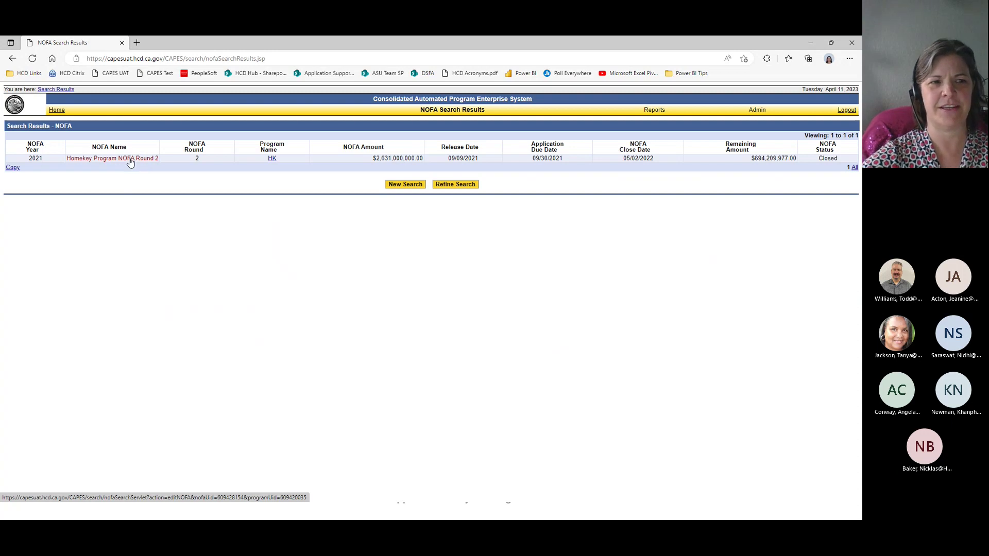
{"action": "left_click", "coordinate": [129, 160]}
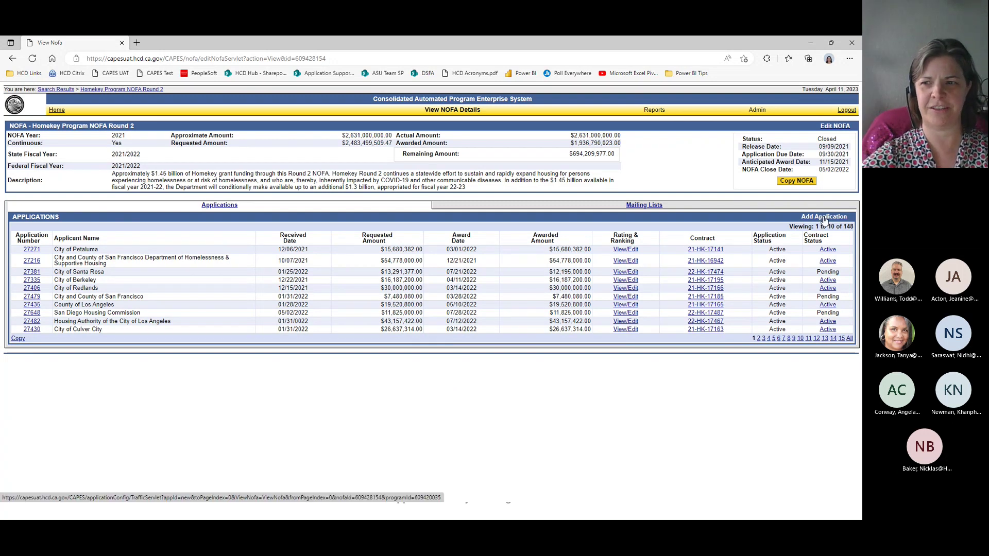
Step: Add a new application under Homekey Program NOFA Round 2
{"action": "left_click", "coordinate": [824, 218]}
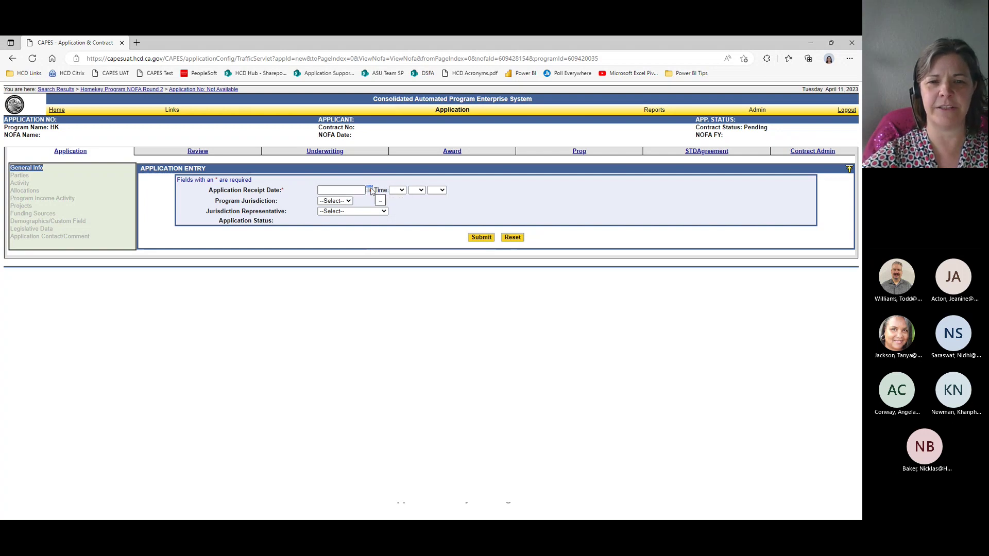
Step: Enter 03/31/2023 as the application receipt date
{"action": "left_click", "coordinate": [369, 189]}
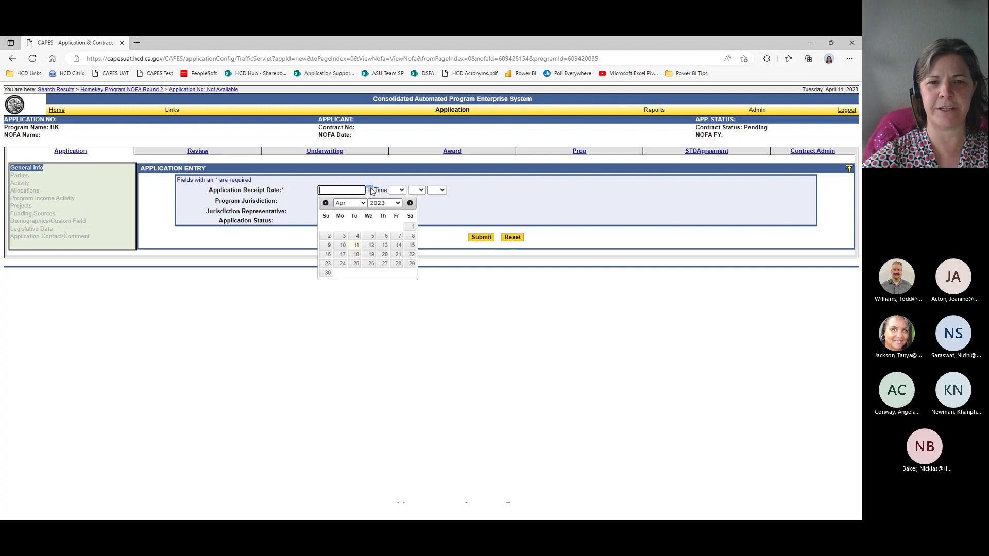
{"action": "left_click", "coordinate": [453, 214]}
{"action": "left_click", "coordinate": [359, 189]}
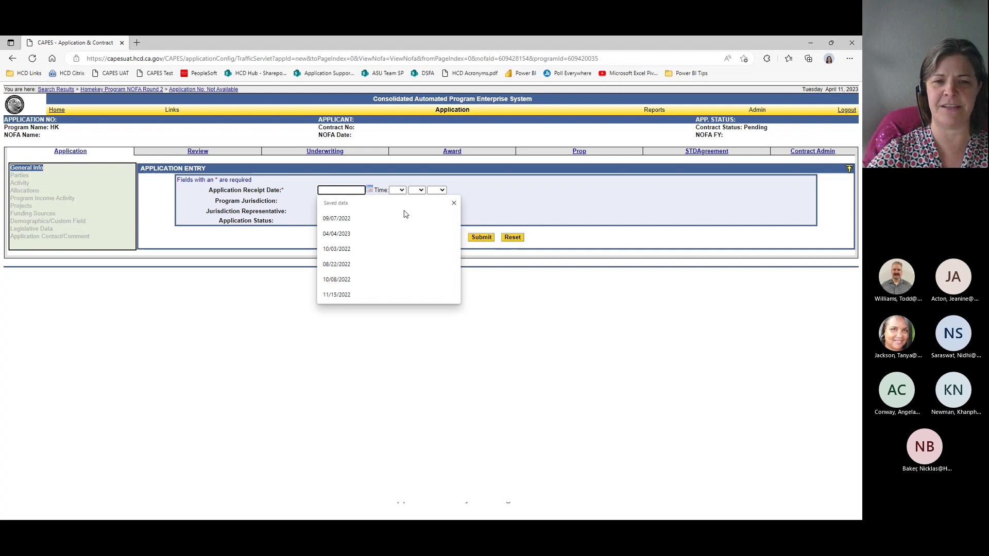
{"action": "type", "text": "03/31/21"}
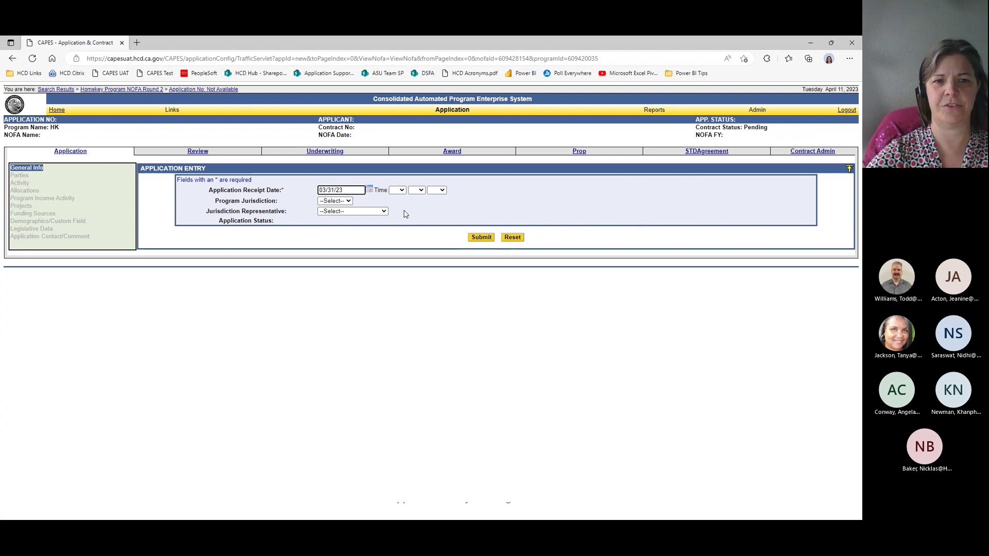
{"action": "key", "text": "Tab"}
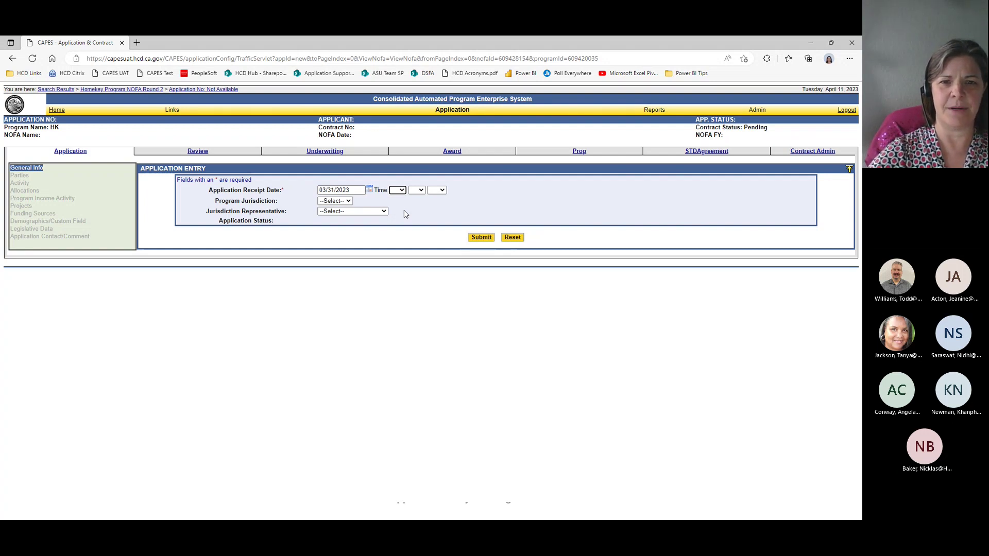
Step: Set the application receipt time to 04:00 PM
{"action": "key", "text": "0"}
{"action": "key", "text": "4"}
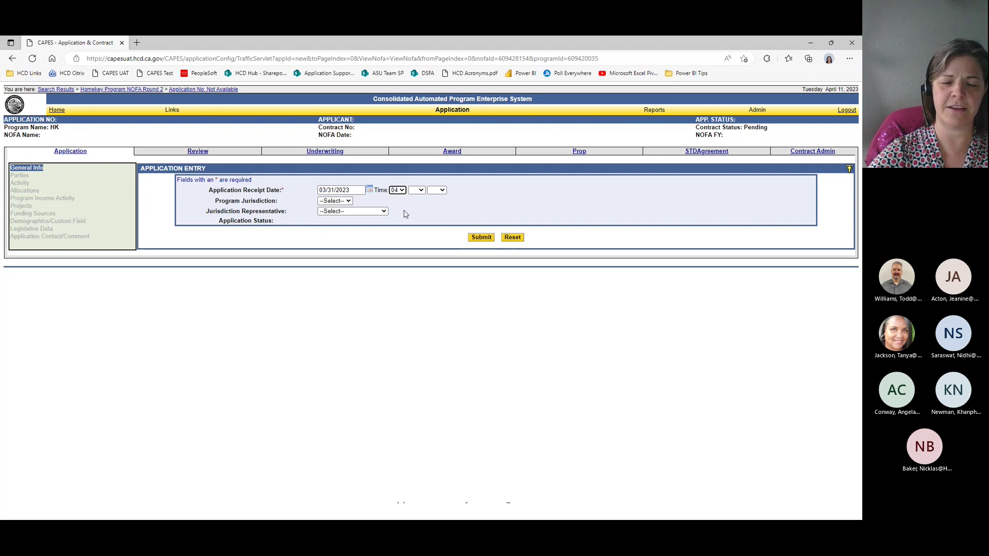
{"action": "key", "text": "alt+Down"}
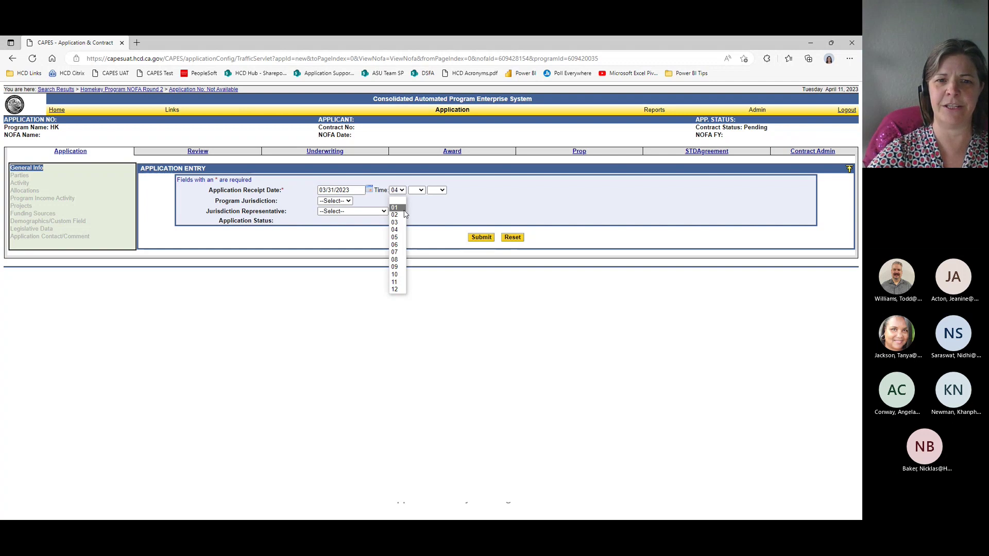
{"action": "left_click", "coordinate": [405, 211]}
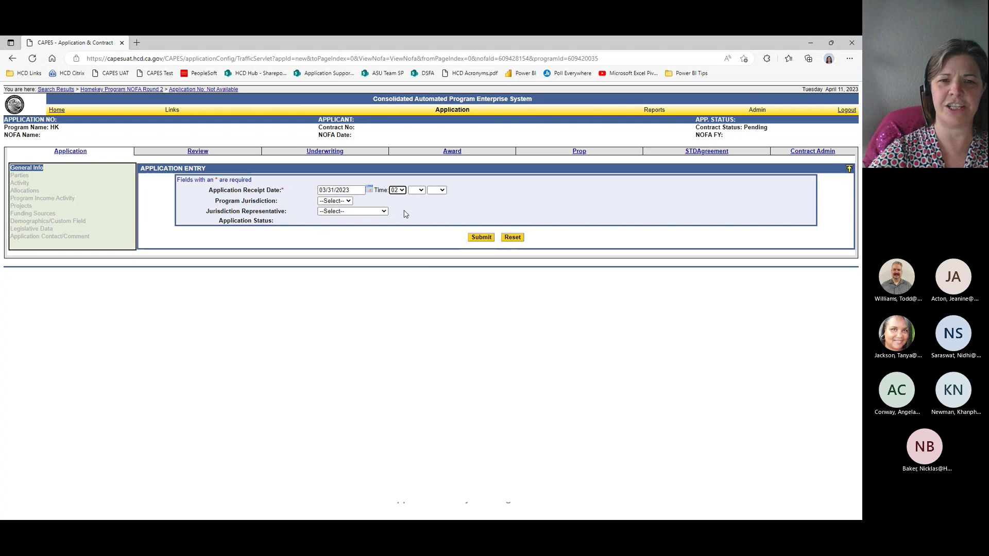
{"action": "key", "text": "Tab"}
{"action": "key", "text": "Down"}
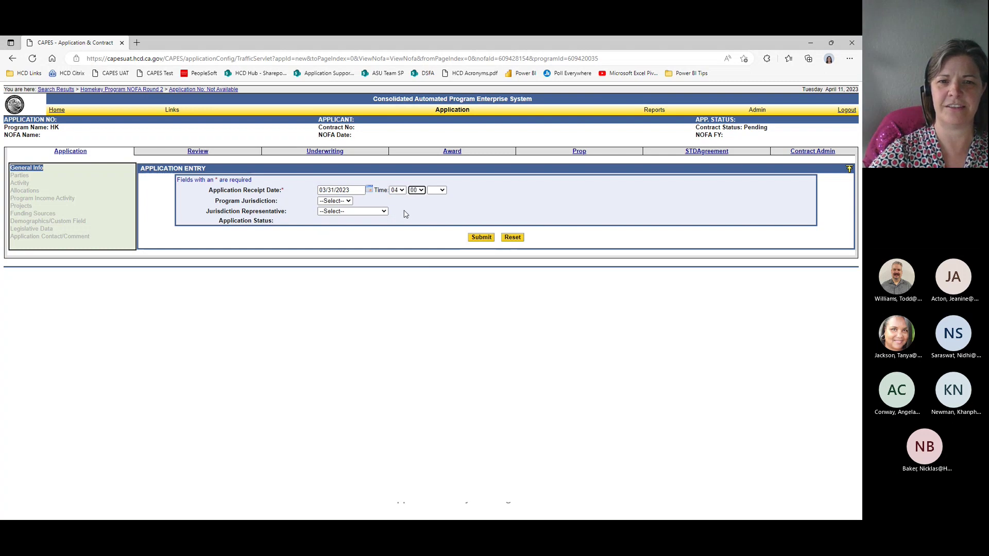
{"action": "key", "text": "Tab"}
{"action": "key", "text": "Down"}
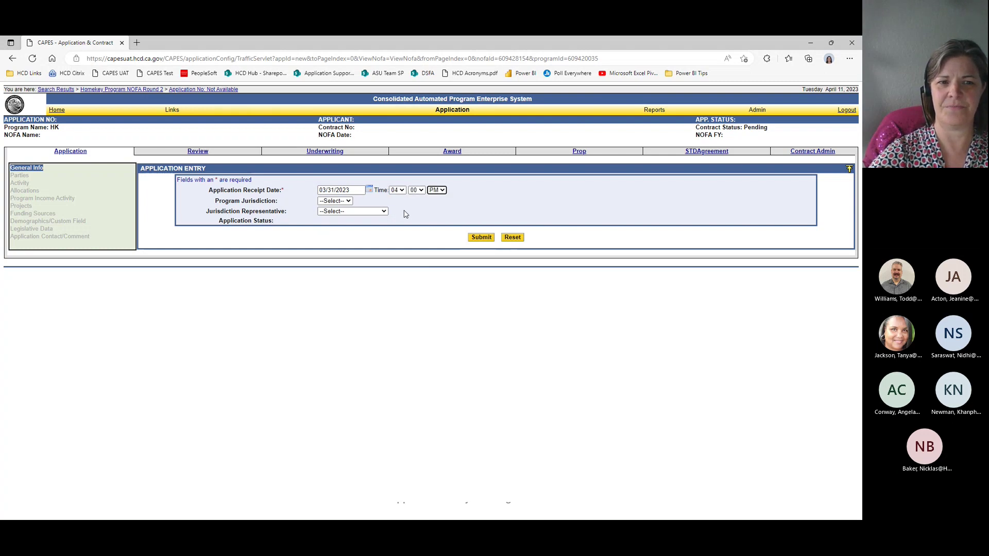
{"action": "key", "text": "Tab"}
{"action": "key", "text": "Tab"}
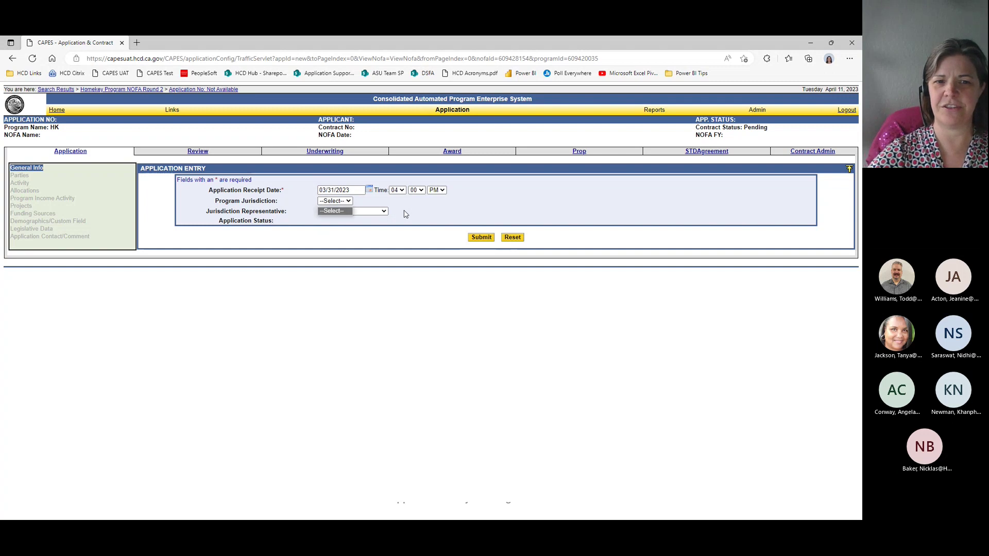
Step: Pick a jurisdiction representative and submit the new application
{"action": "key", "text": "shift+Tab"}
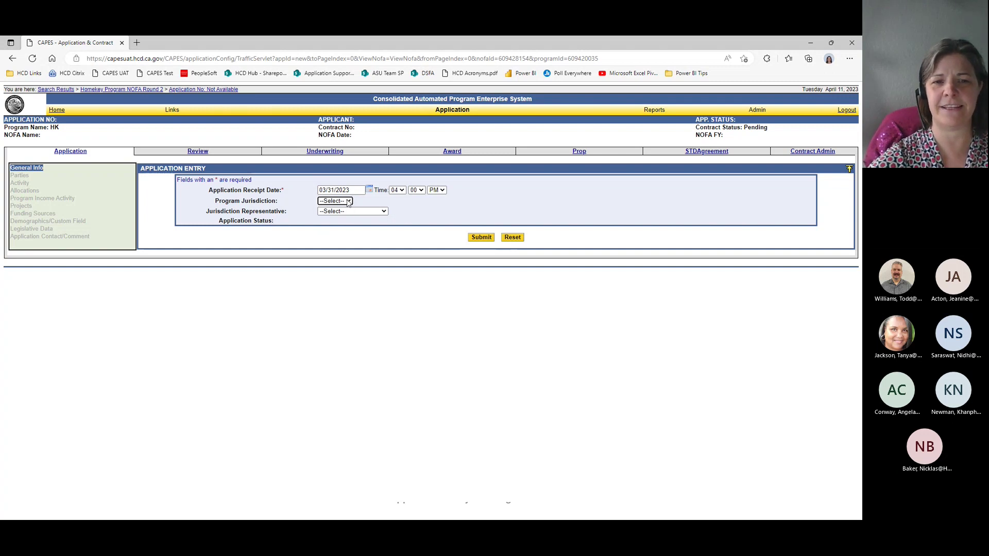
{"action": "left_click", "coordinate": [348, 201]}
{"action": "left_click", "coordinate": [348, 202]}
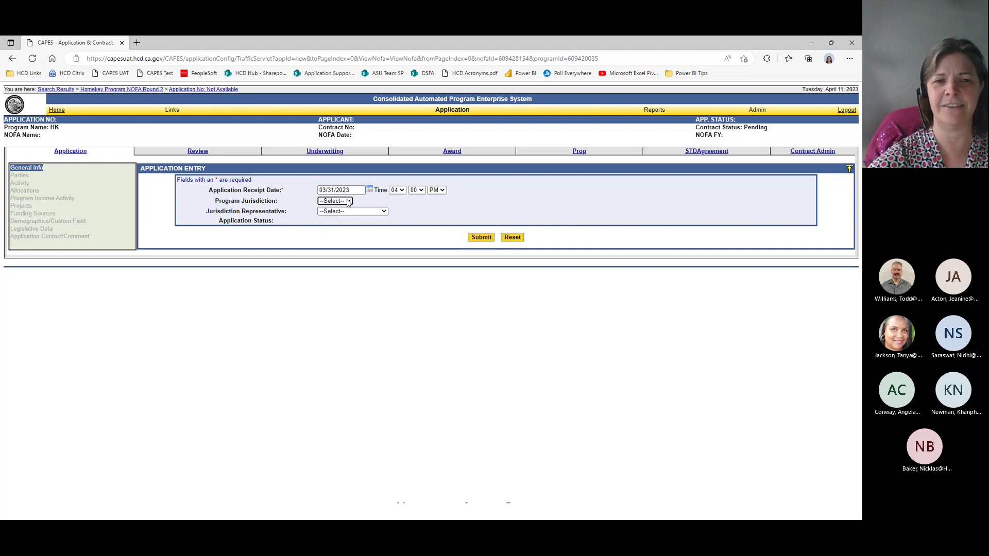
{"action": "left_click", "coordinate": [387, 212]}
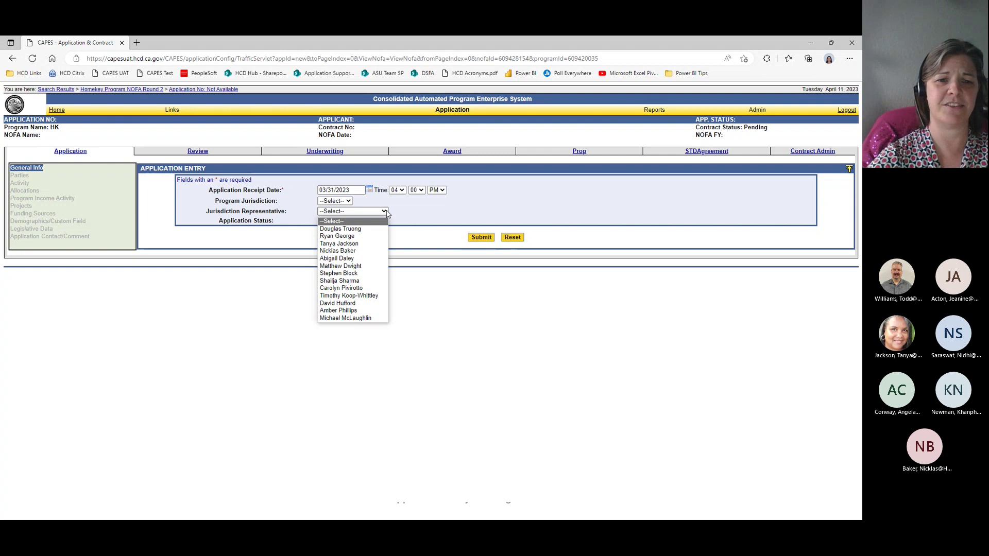
{"action": "left_click", "coordinate": [372, 282]}
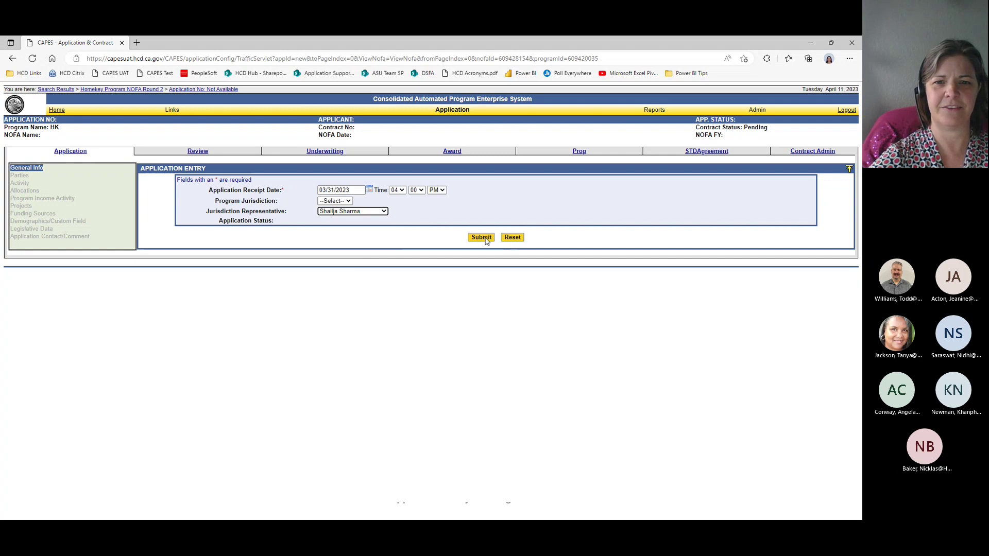
{"action": "left_click", "coordinate": [482, 238]}
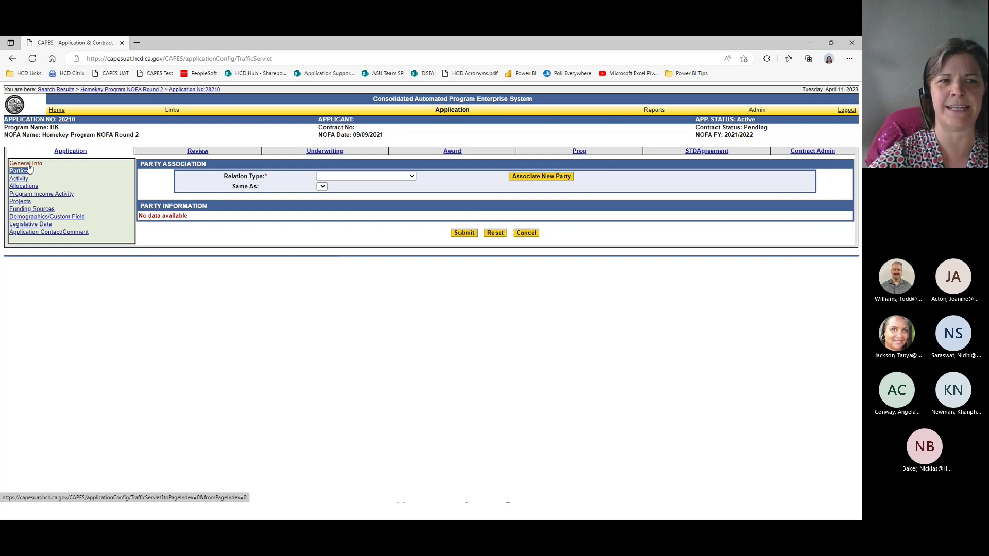
Step: Verify the application's Parties list shows an HCD Representative, then return to the 'Parties' training slide
{"action": "left_click", "coordinate": [28, 164]}
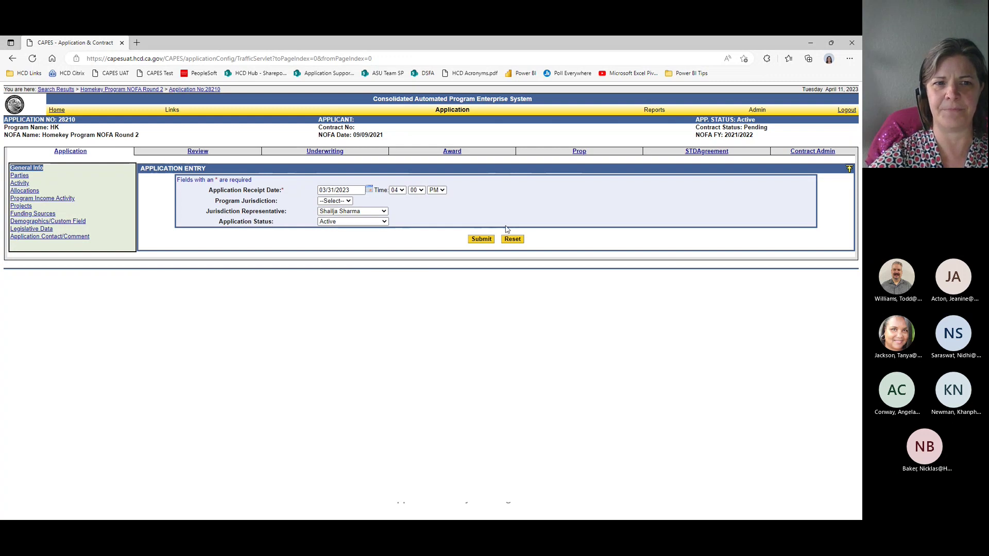
{"action": "left_click", "coordinate": [20, 176]}
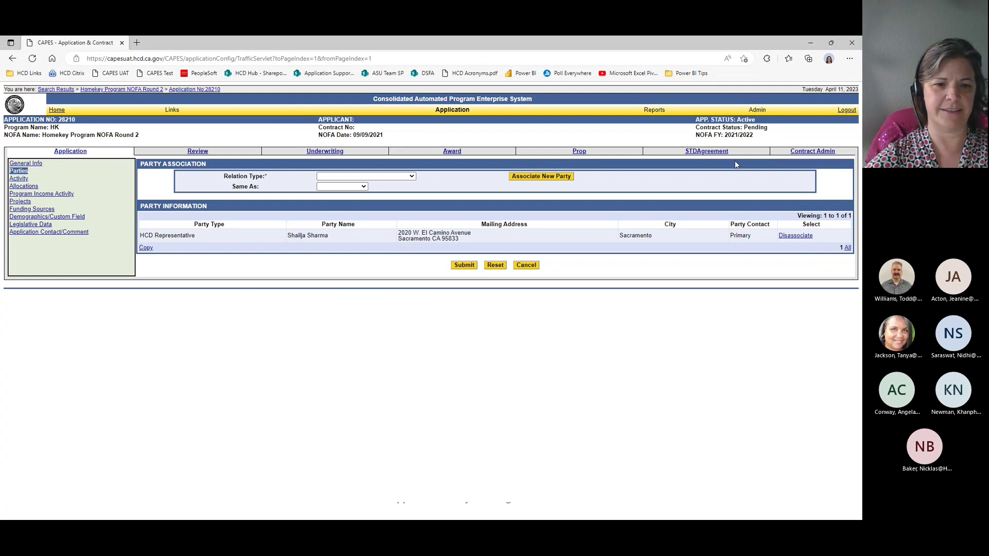
{"action": "key", "text": "alt+Tab"}
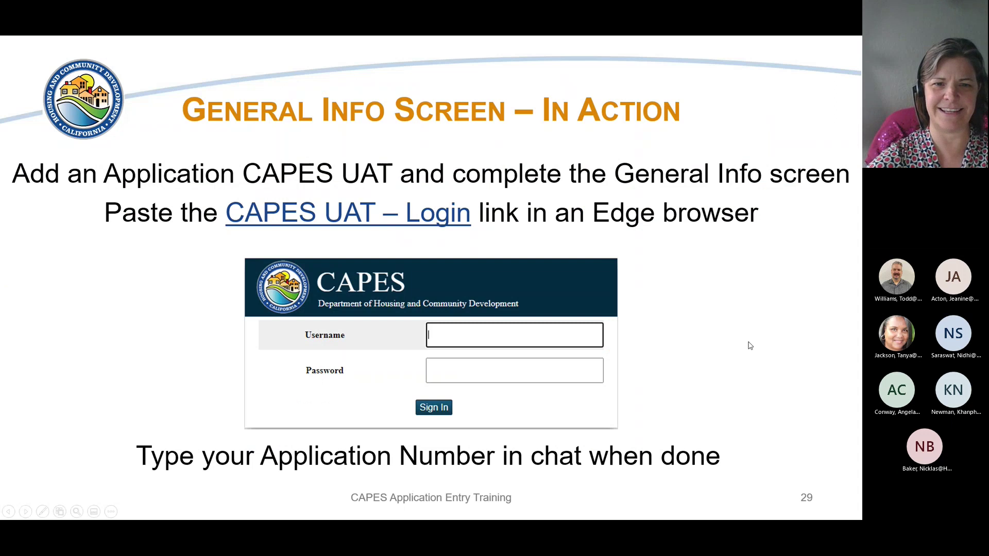
{"action": "left_click", "coordinate": [750, 330]}
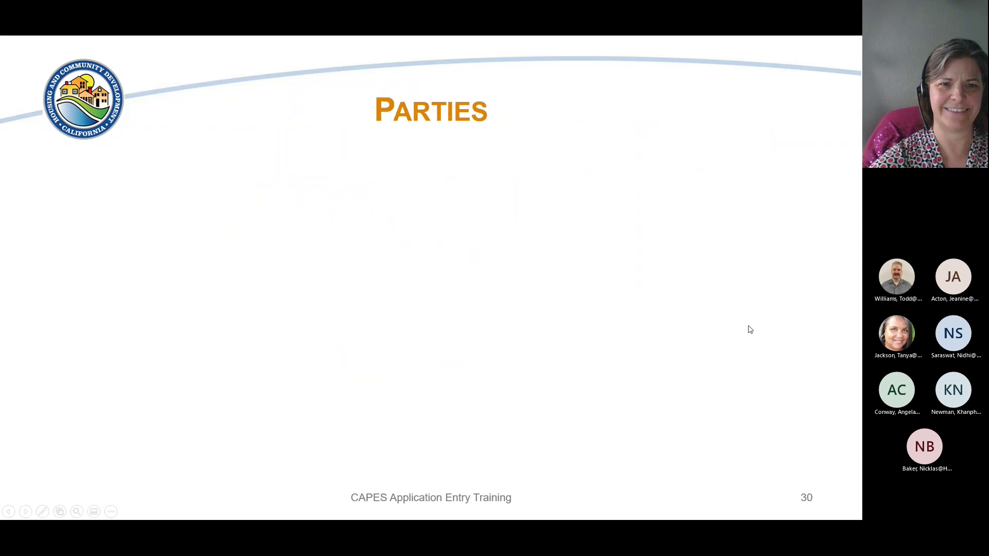
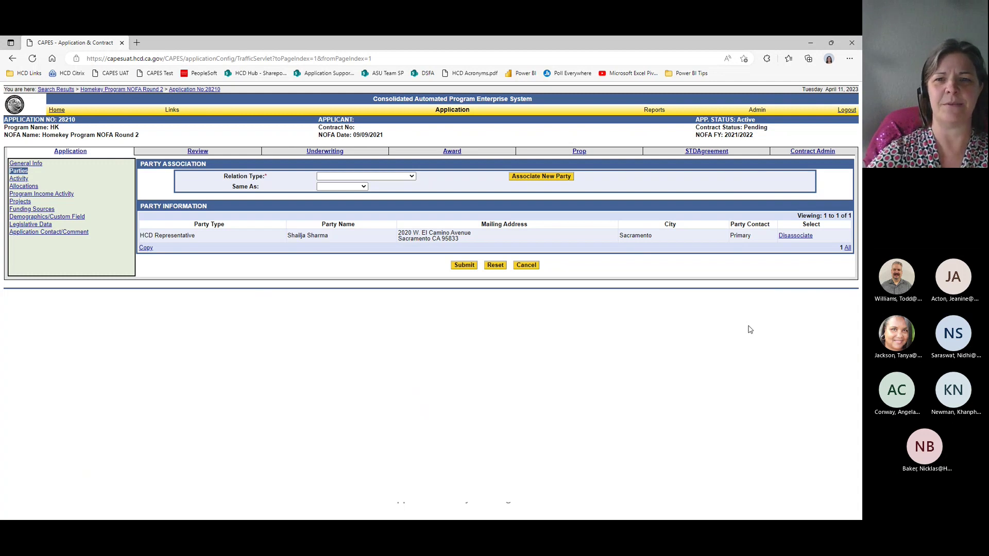
Step: Choose Primary Applicant as the relation type and start associating a new party
{"action": "left_click", "coordinate": [412, 178]}
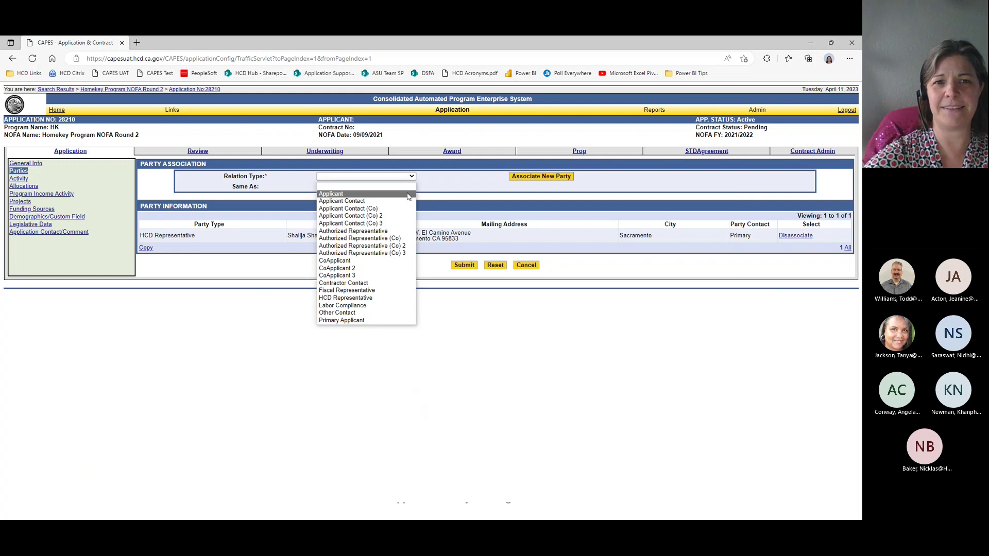
{"action": "left_click", "coordinate": [403, 320]}
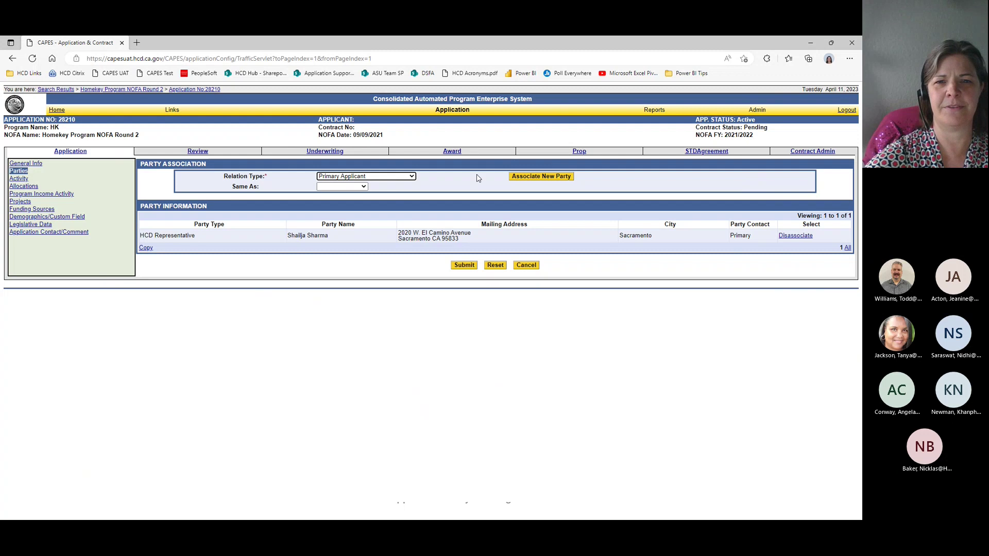
{"action": "left_click", "coordinate": [520, 177]}
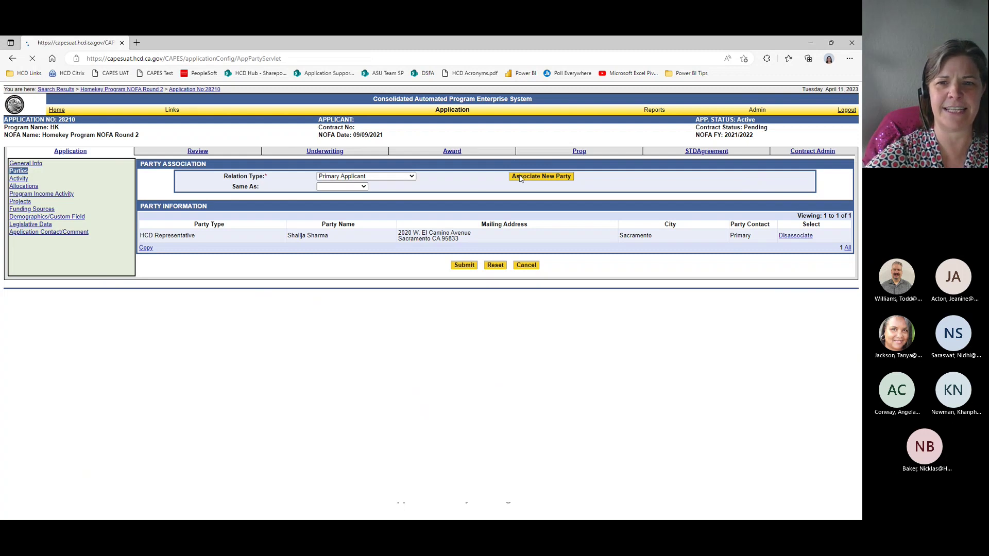
Step: Search parties by the name pattern *self*help* and show all 44 matches
{"action": "left_click", "coordinate": [441, 196]}
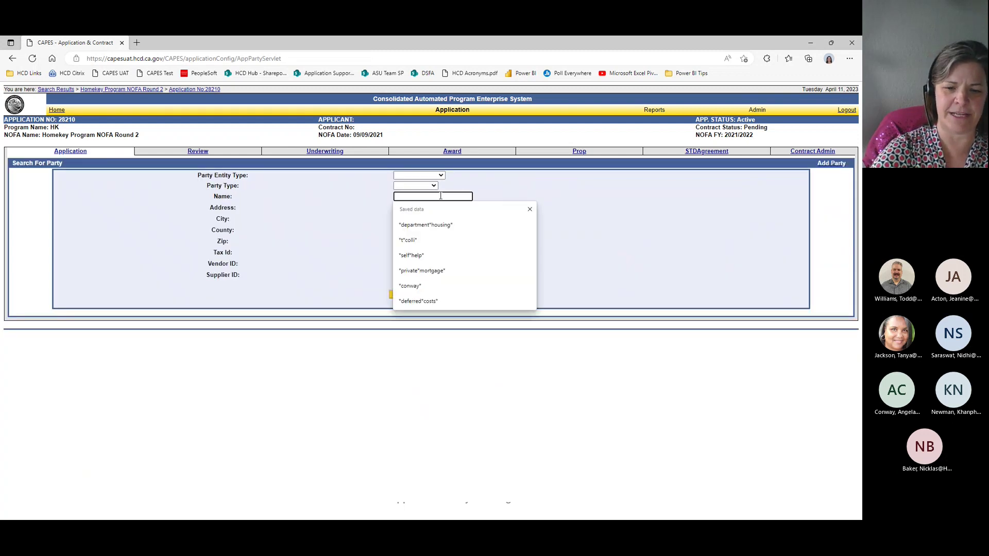
{"action": "left_click", "coordinate": [447, 255]}
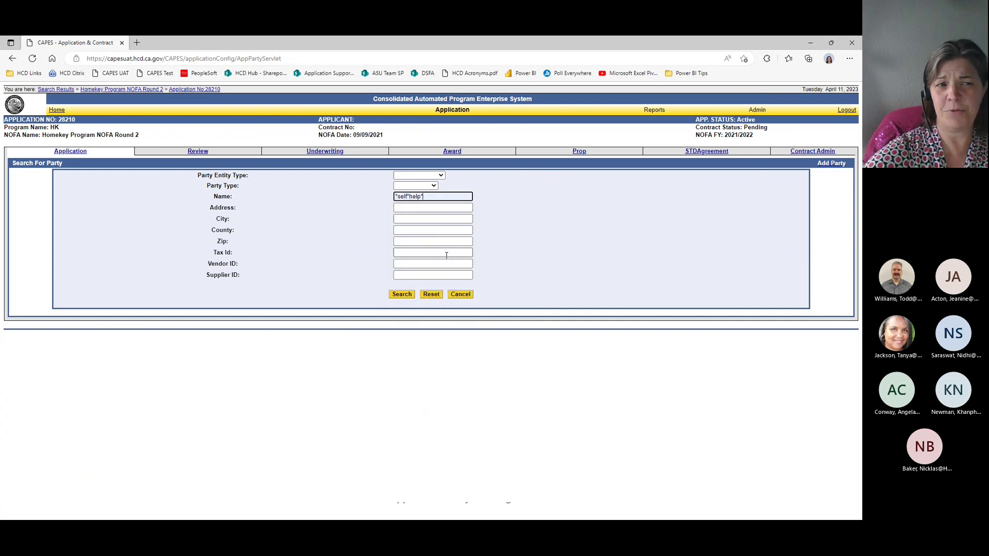
{"action": "left_click", "coordinate": [402, 295]}
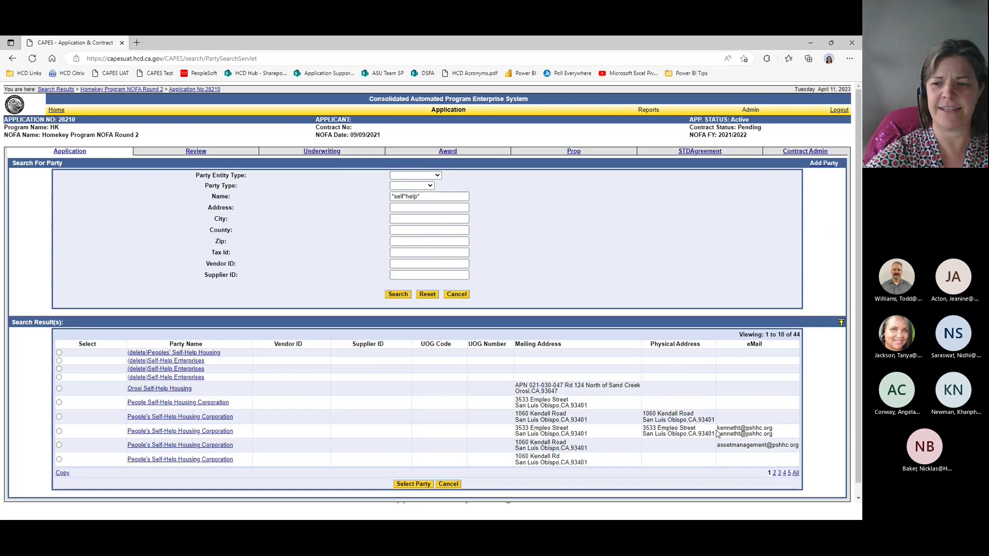
{"action": "left_click", "coordinate": [796, 474]}
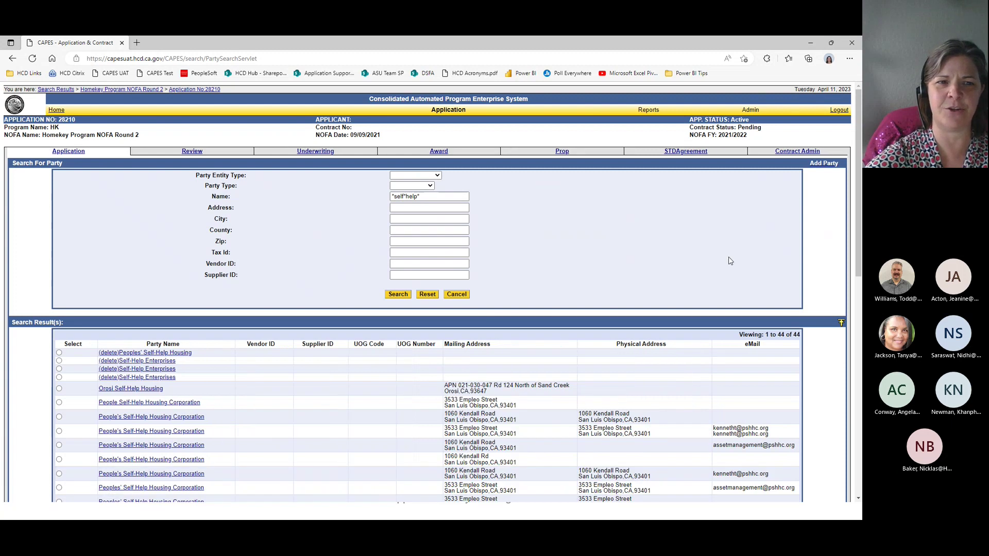
Step: Select the Self-Help Enterprises record and attach it to the application
{"action": "scroll", "coordinate": [730, 261], "scroll_direction": "down", "scroll_amount": 1}
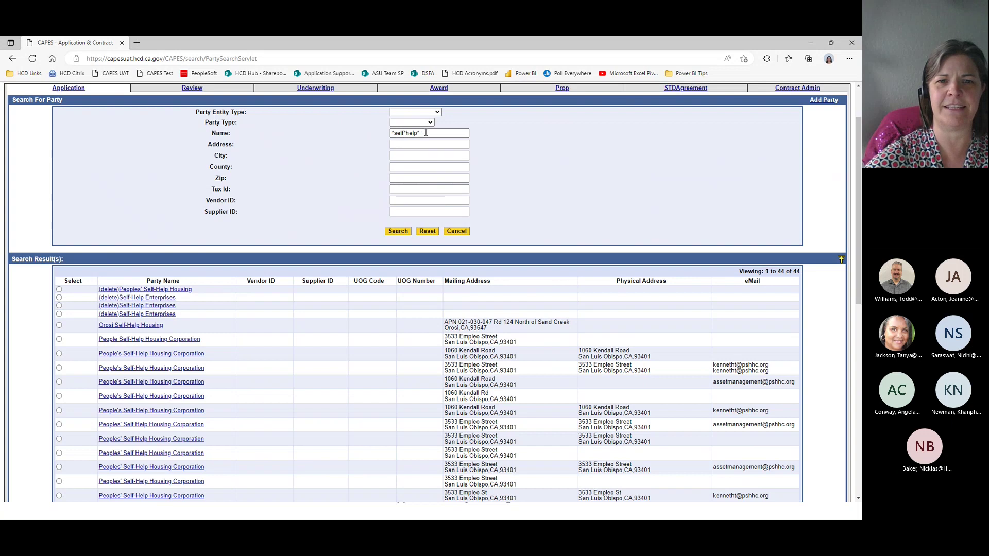
{"action": "scroll", "coordinate": [474, 181], "scroll_direction": "down", "scroll_amount": 3}
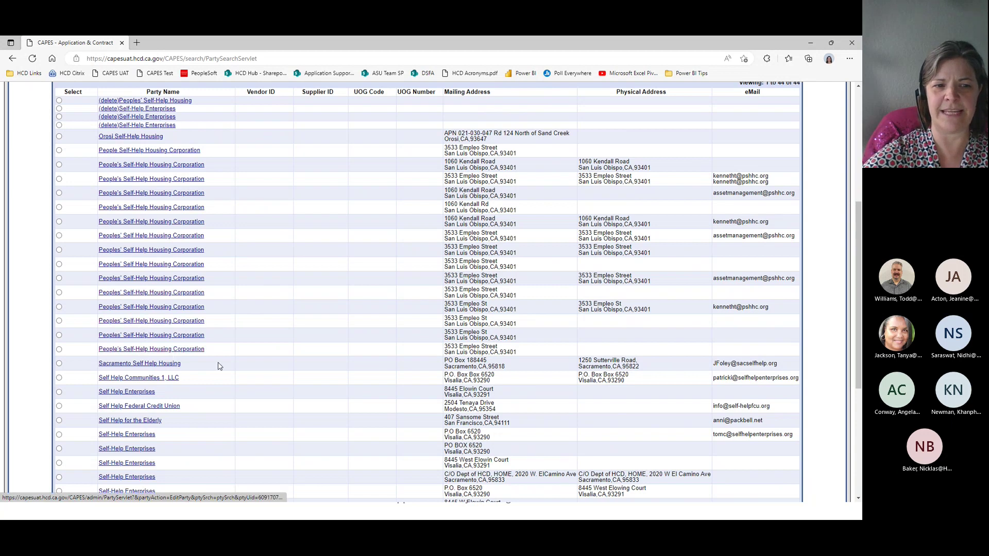
{"action": "scroll", "coordinate": [199, 354], "scroll_direction": "down", "scroll_amount": 3}
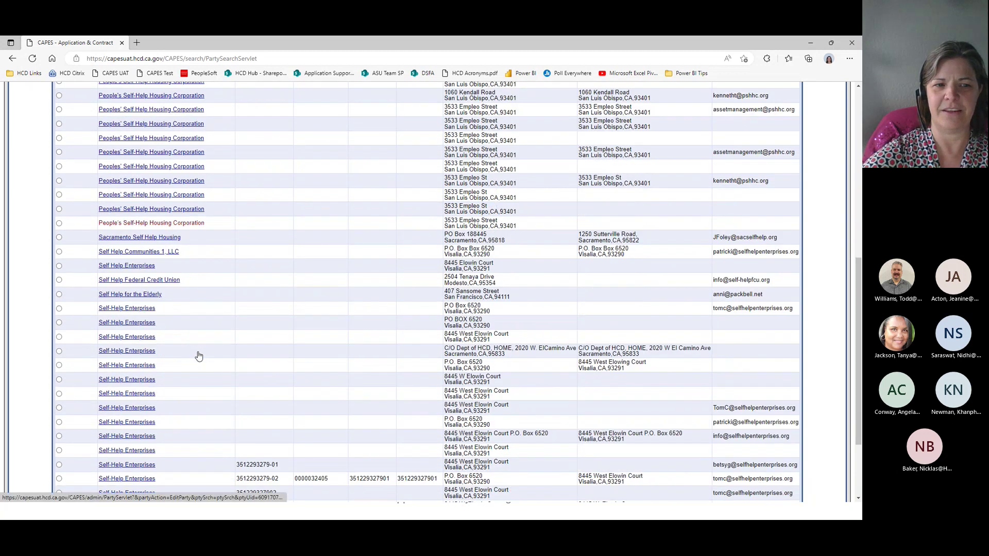
{"action": "scroll", "coordinate": [199, 356], "scroll_direction": "down", "scroll_amount": 3}
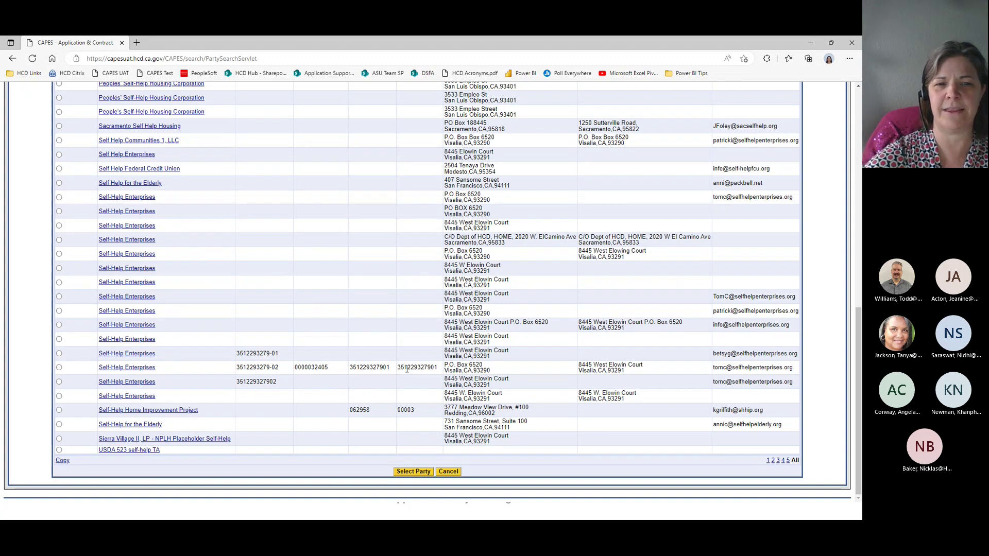
{"action": "scroll", "coordinate": [405, 368], "scroll_direction": "up", "scroll_amount": 6}
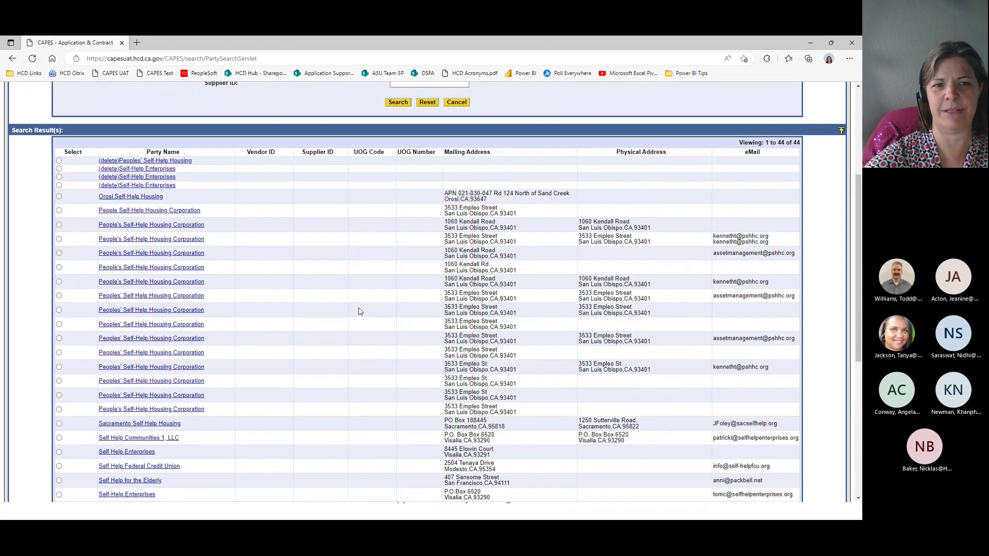
{"action": "scroll", "coordinate": [415, 325], "scroll_direction": "down", "scroll_amount": 1}
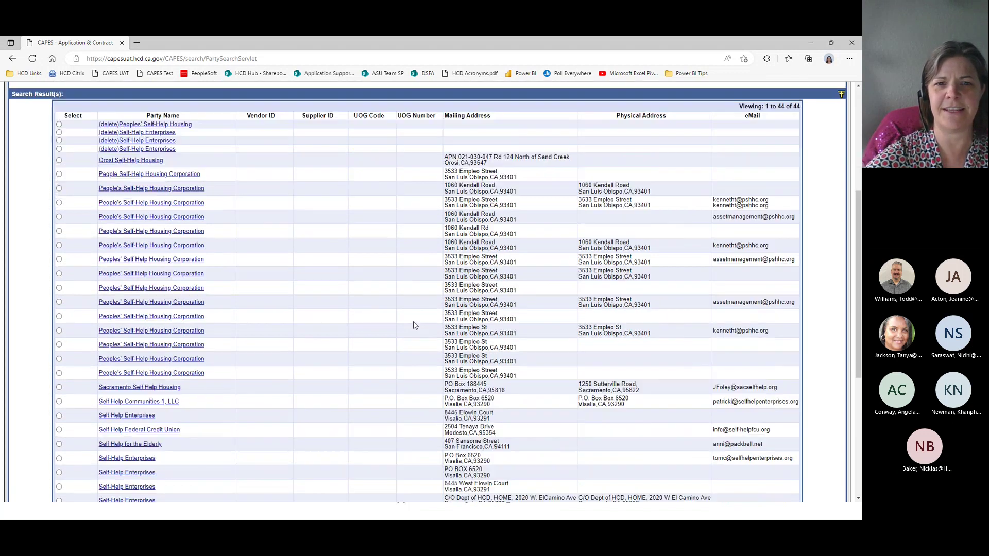
{"action": "scroll", "coordinate": [415, 326], "scroll_direction": "down", "scroll_amount": 5}
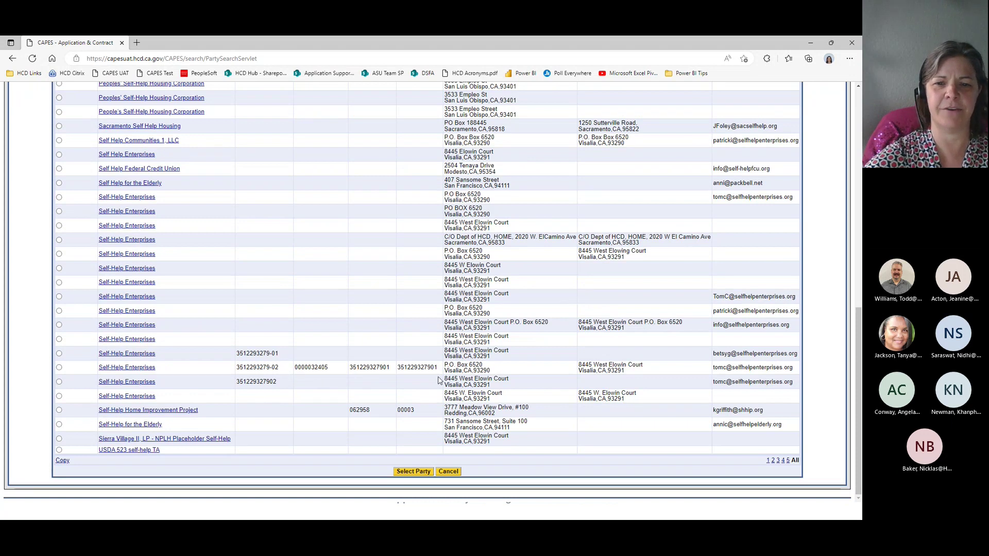
{"action": "left_click", "coordinate": [59, 368]}
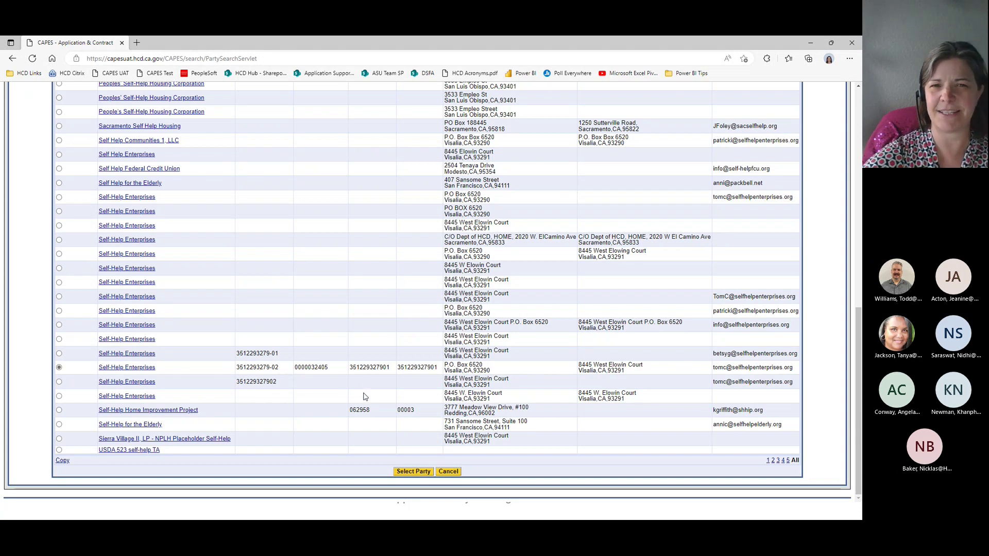
{"action": "left_click", "coordinate": [417, 473]}
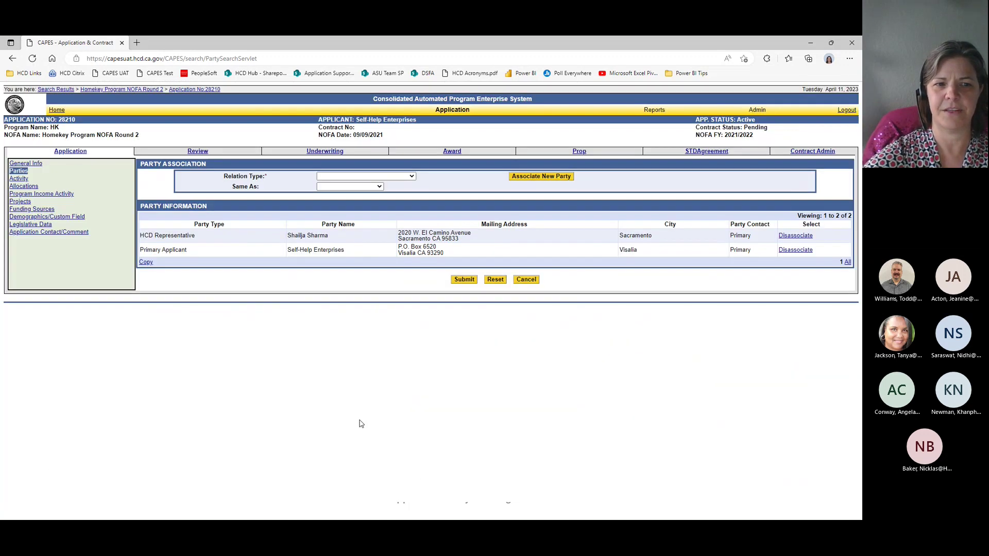
Step: Set the relation type to Authorized Representative and begin a new party association
{"action": "left_click", "coordinate": [356, 176]}
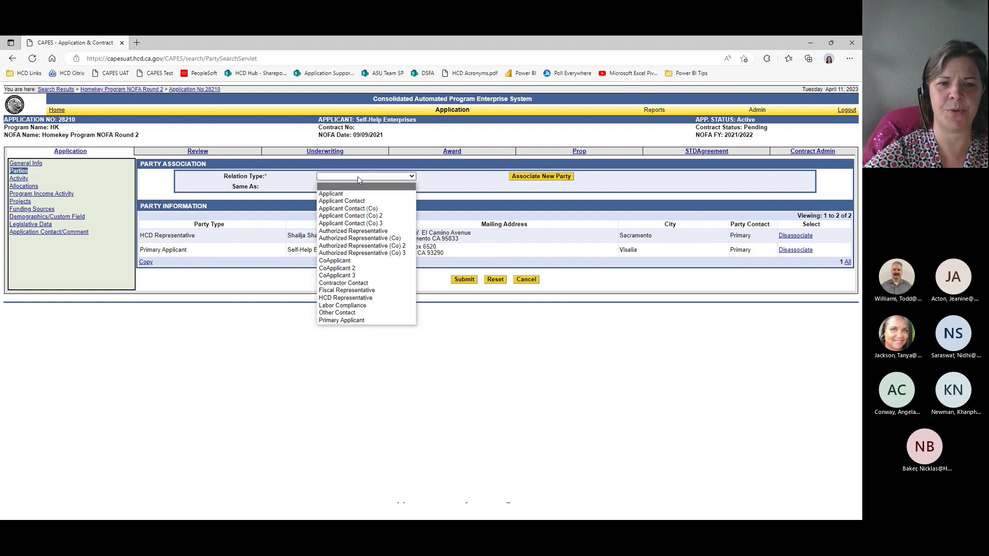
{"action": "left_click", "coordinate": [400, 234]}
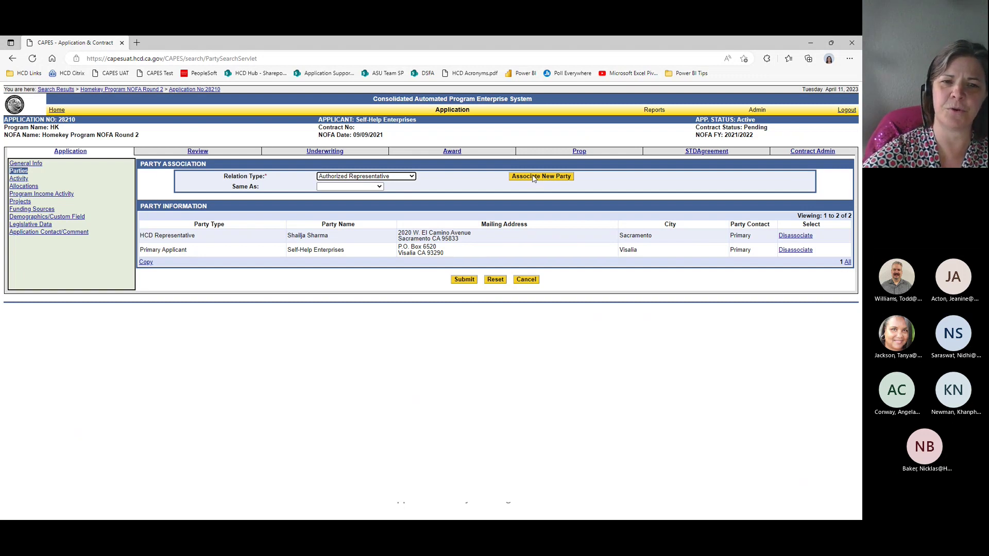
{"action": "left_click", "coordinate": [533, 177]}
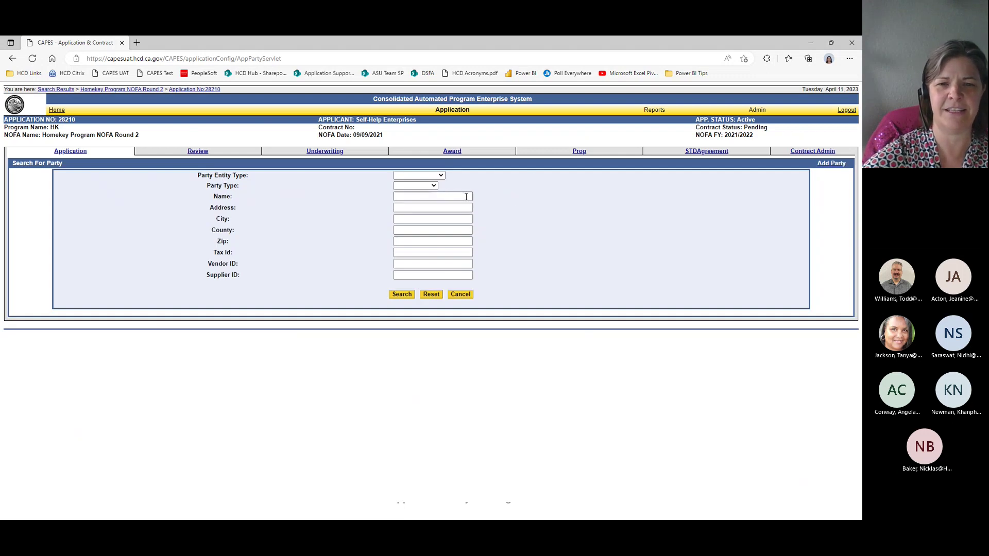
Step: Search with the saved partial-name pattern, show all 15 results, and attach the tenth-row person
{"action": "left_click", "coordinate": [466, 198]}
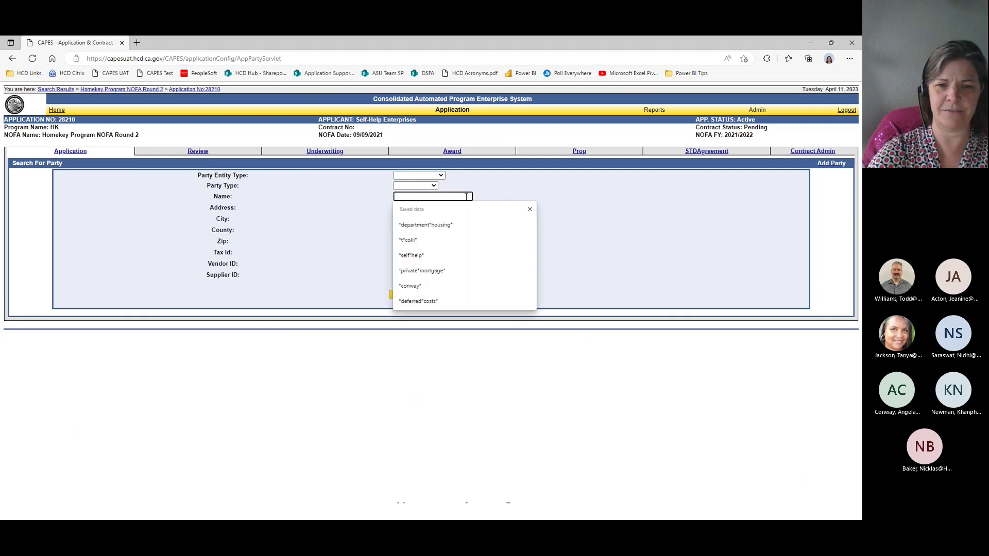
{"action": "left_click", "coordinate": [463, 240]}
{"action": "left_click", "coordinate": [403, 295]}
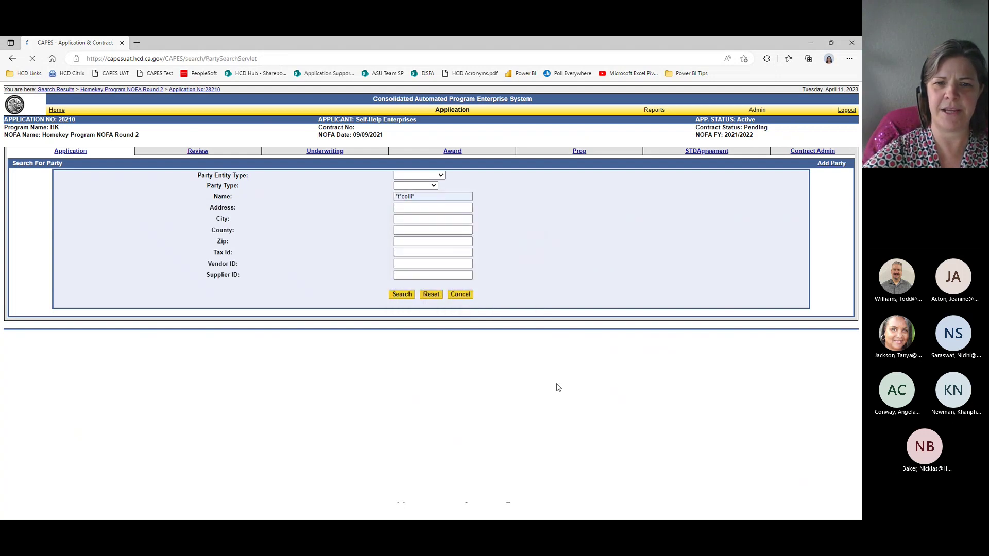
{"action": "left_click", "coordinate": [795, 497]}
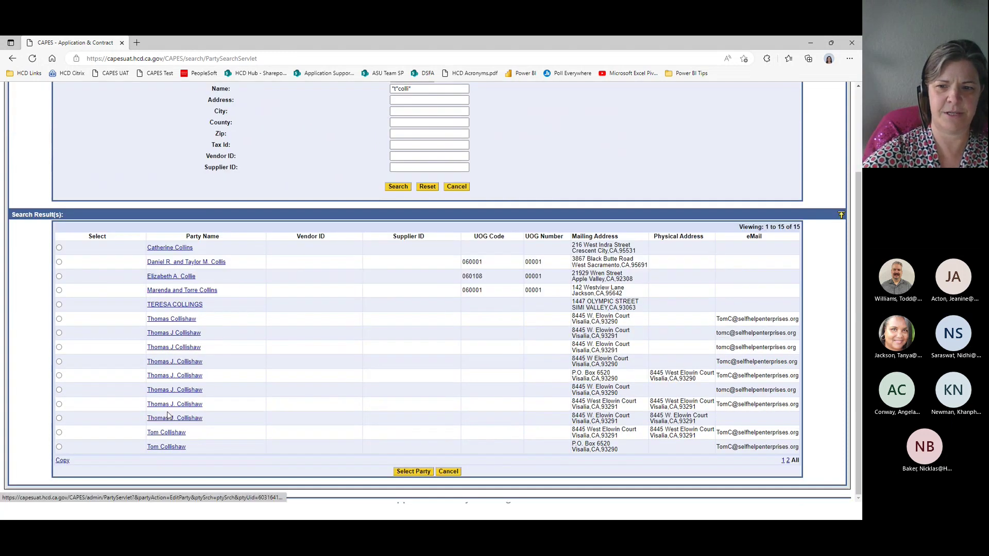
{"action": "left_click", "coordinate": [59, 376]}
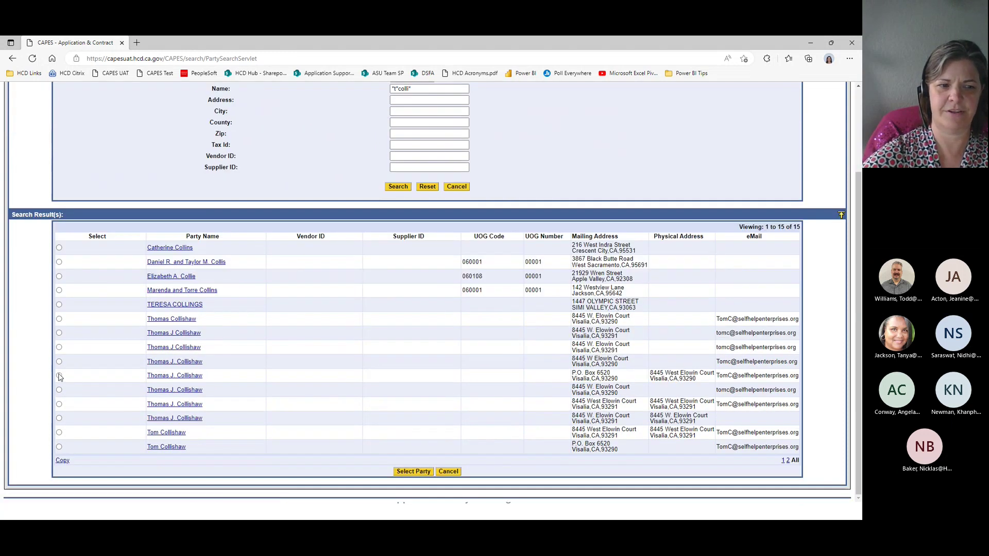
{"action": "left_click", "coordinate": [420, 473]}
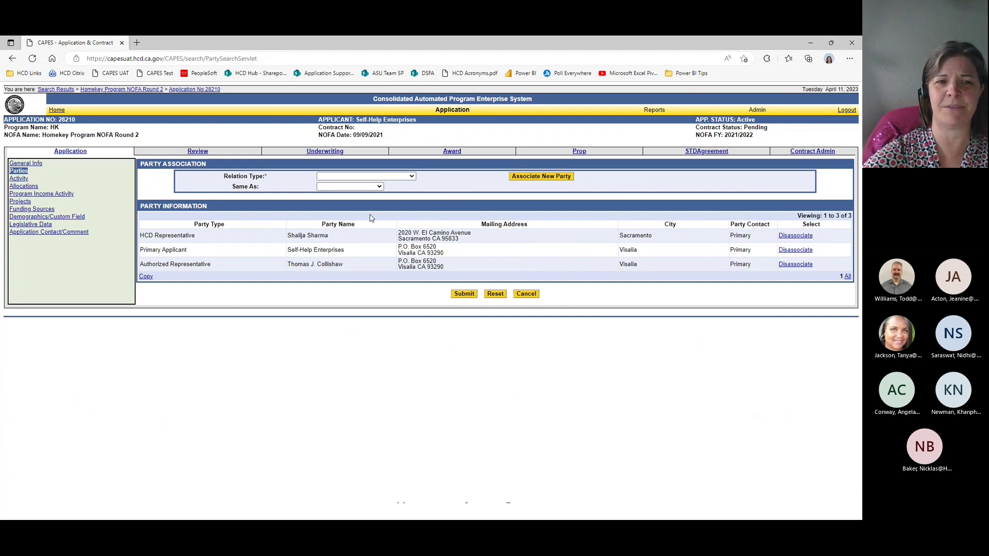
Step: Set relation type to Applicant Contact, same as the Authorized Representative
{"action": "left_click", "coordinate": [413, 177]}
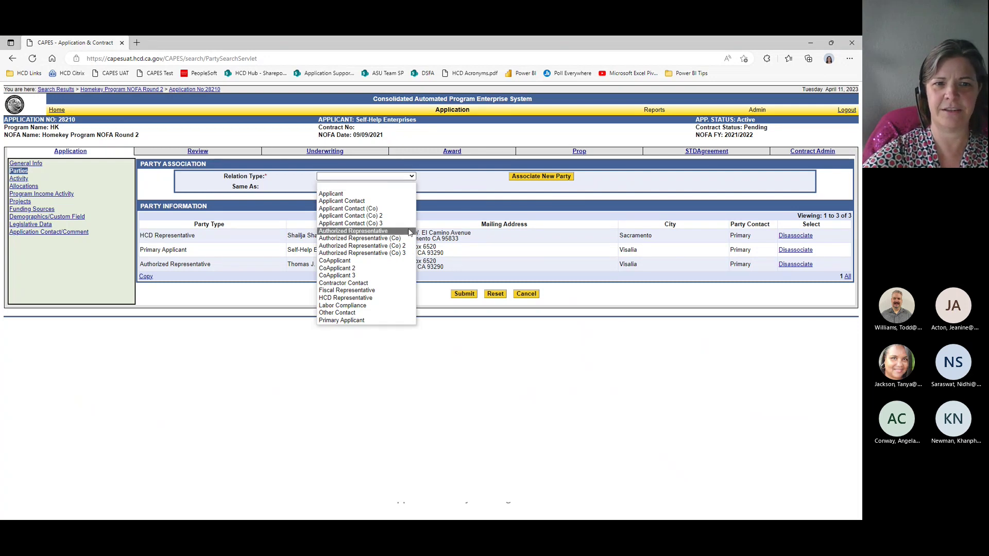
{"action": "left_click", "coordinate": [407, 202]}
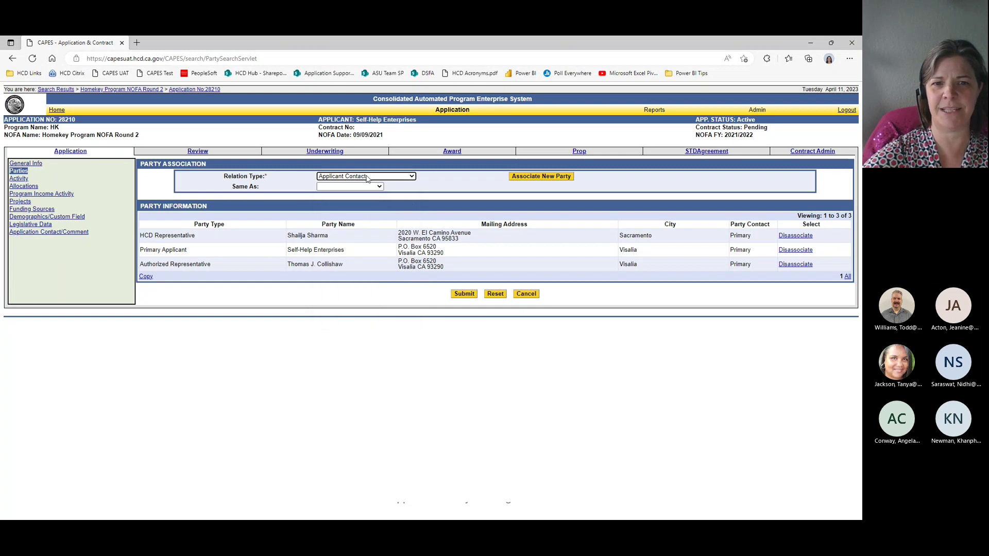
{"action": "left_click", "coordinate": [377, 187]}
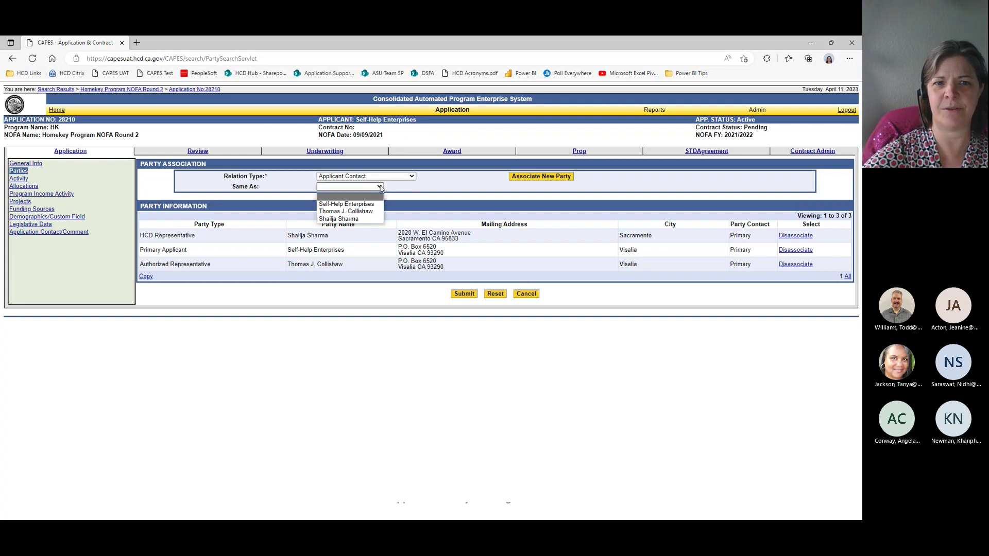
{"action": "left_click", "coordinate": [377, 212]}
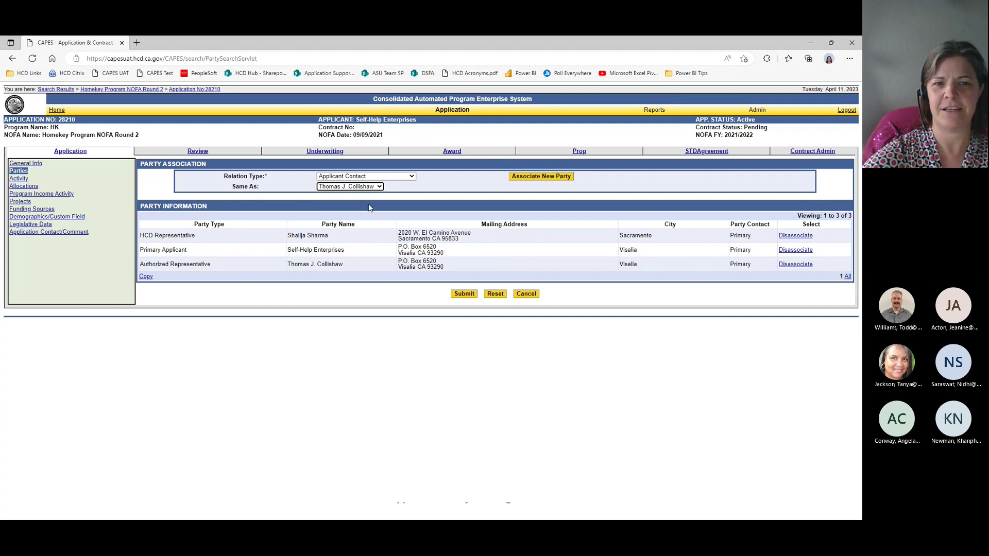
Step: Add the Applicant Contact, submit all four parties, and return to the training slides
{"action": "left_click", "coordinate": [515, 179]}
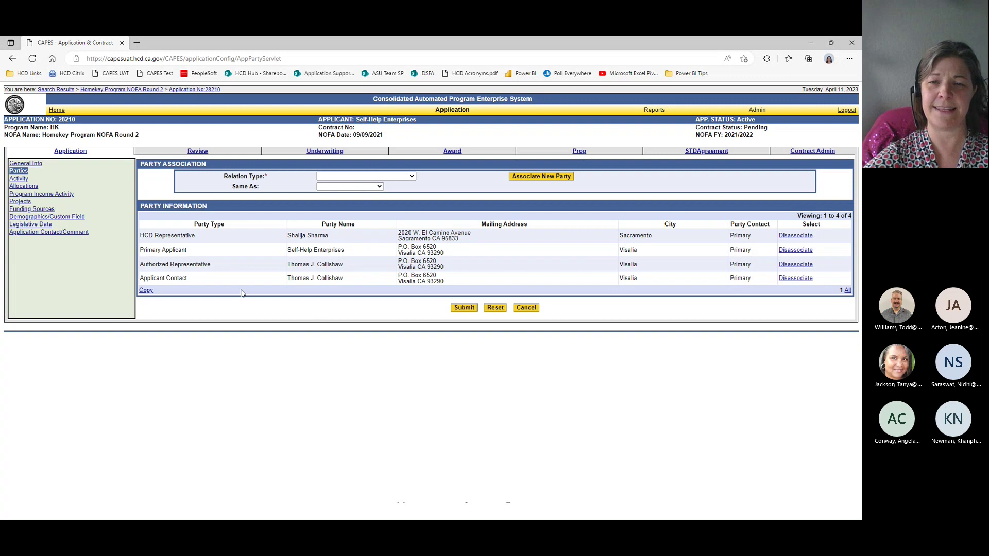
{"action": "left_click", "coordinate": [470, 308]}
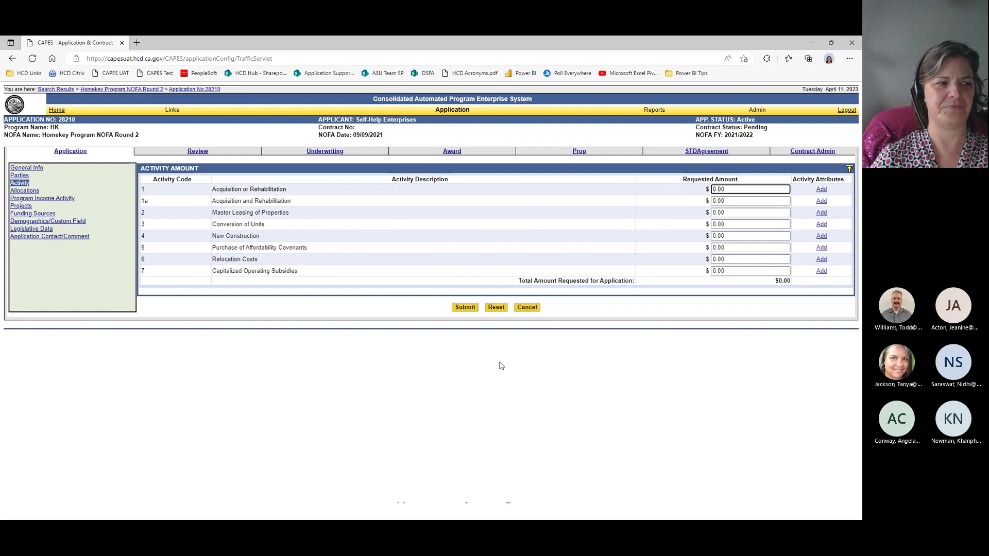
{"action": "key", "text": "alt+Tab"}
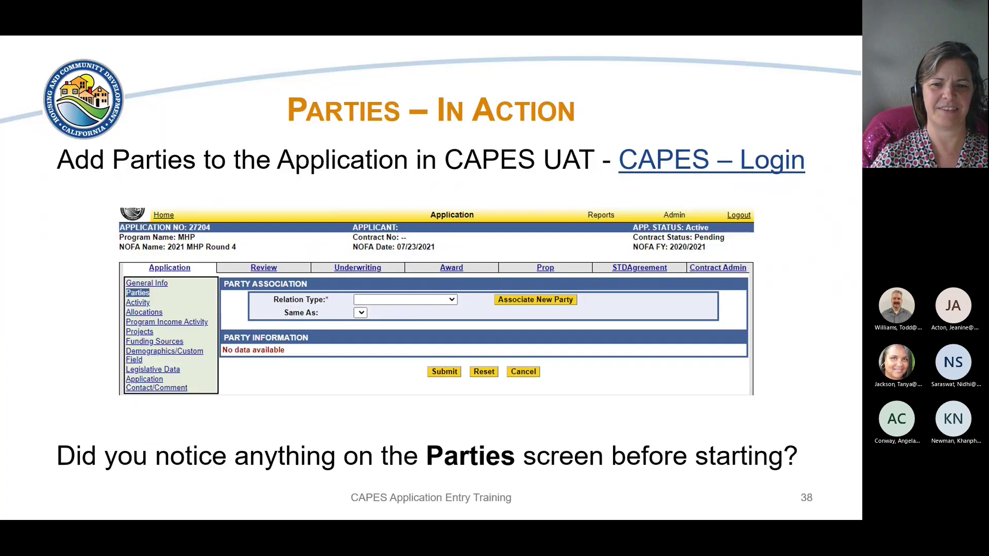
Step: Advance to slide 40, 'Activity', revealing that each Activity requires a Requested Amount
{"action": "key", "text": "Right"}
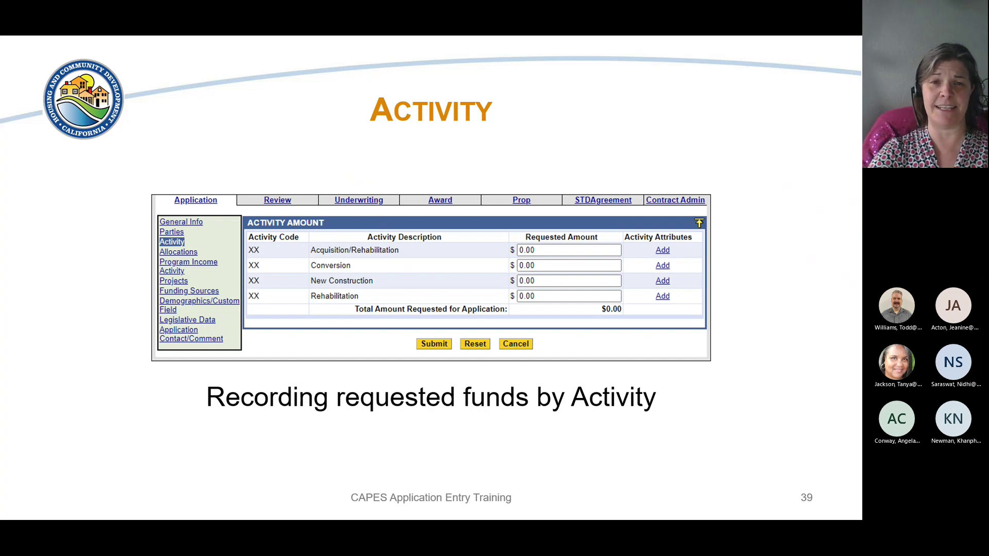
{"action": "key", "text": "Right"}
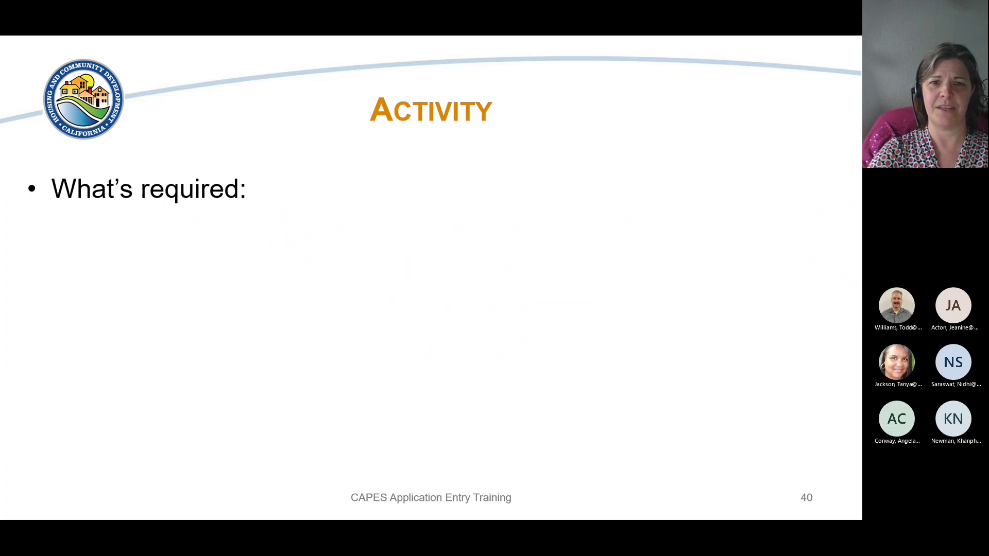
{"action": "key", "text": "Right"}
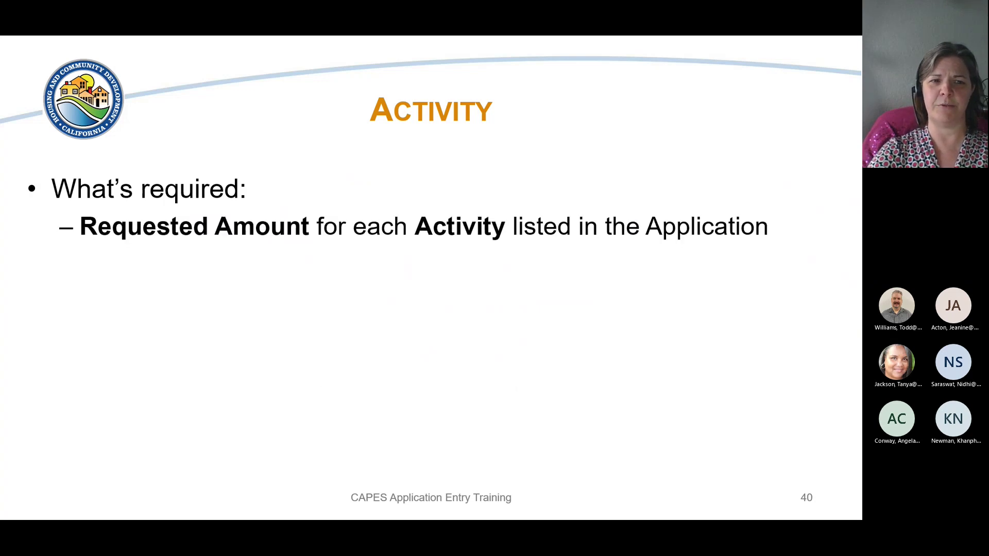
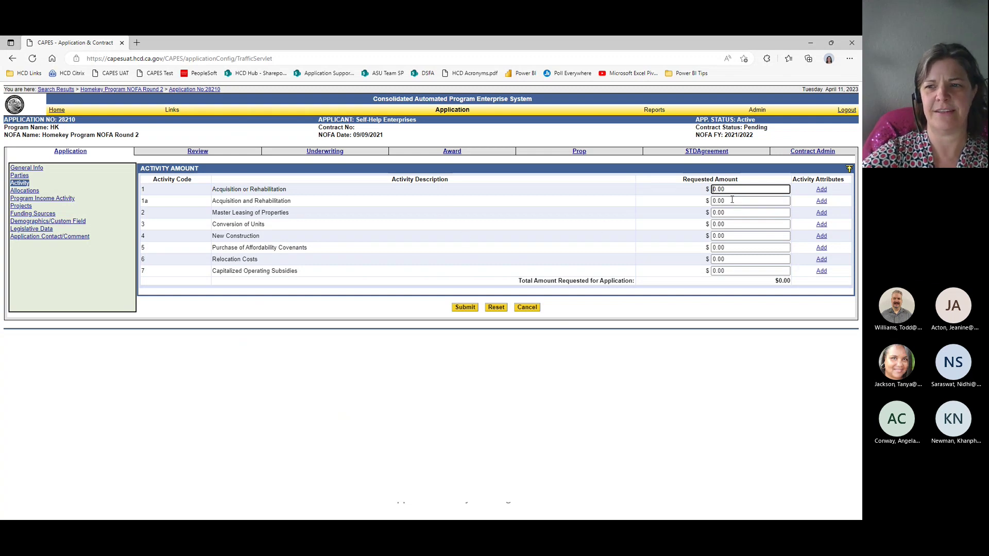
Step: Enter a Requested Amount of 6,852,000 for Acquisition or Rehabilitation
{"action": "left_click_drag", "start_coordinate": [731, 190], "coordinate": [701, 197]}
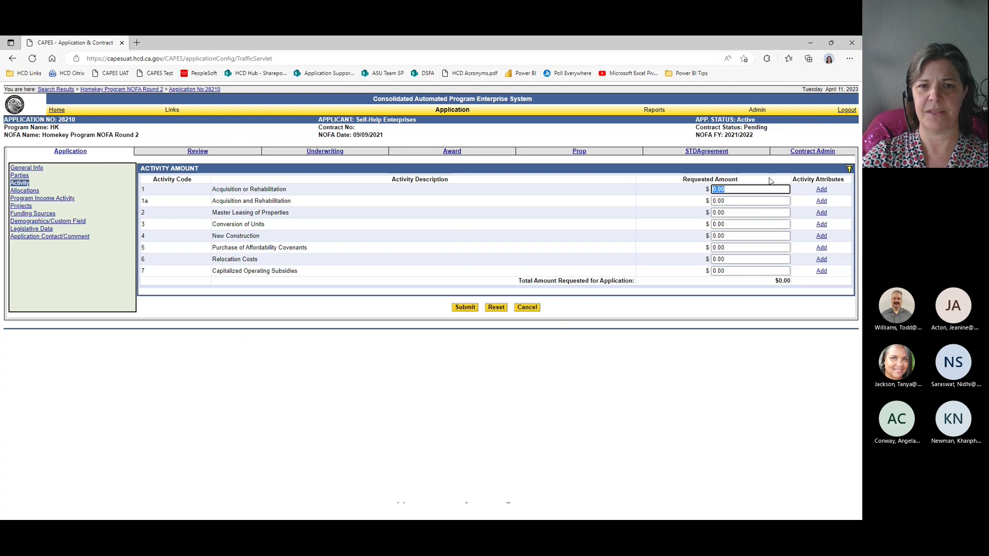
{"action": "type", "text": "68"}
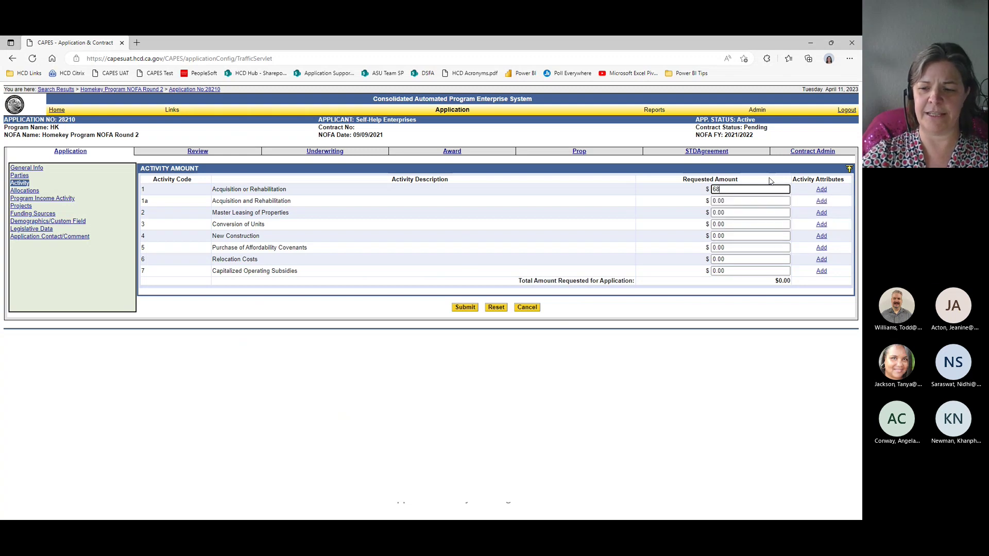
{"action": "type", "text": "5200"}
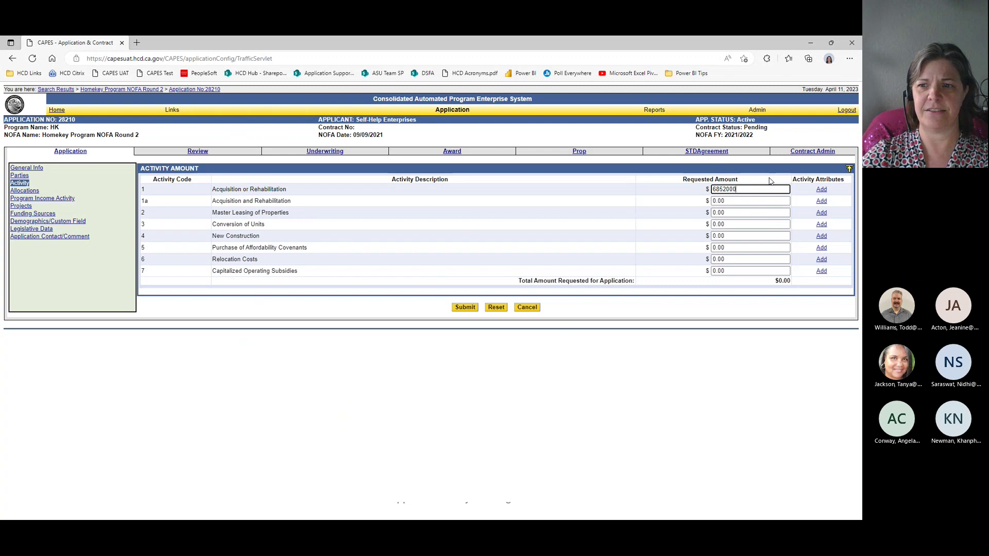
{"action": "type", "text": "0"}
{"action": "key", "text": "Tab"}
{"action": "key", "text": "Tab"}
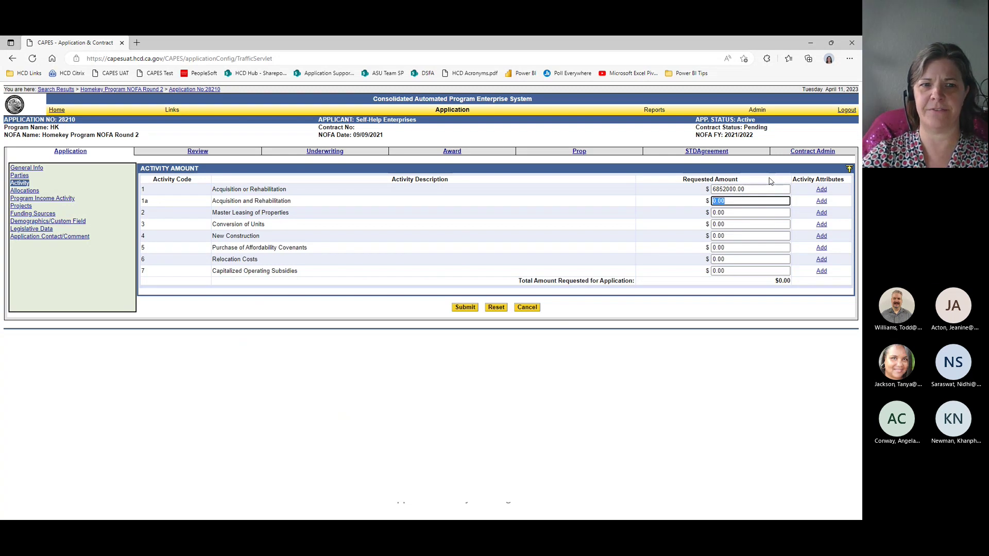
{"action": "key", "text": "Tab"}
{"action": "key", "text": "Tab"}
{"action": "key", "text": "Tab"}
{"action": "key", "text": "Tab"}
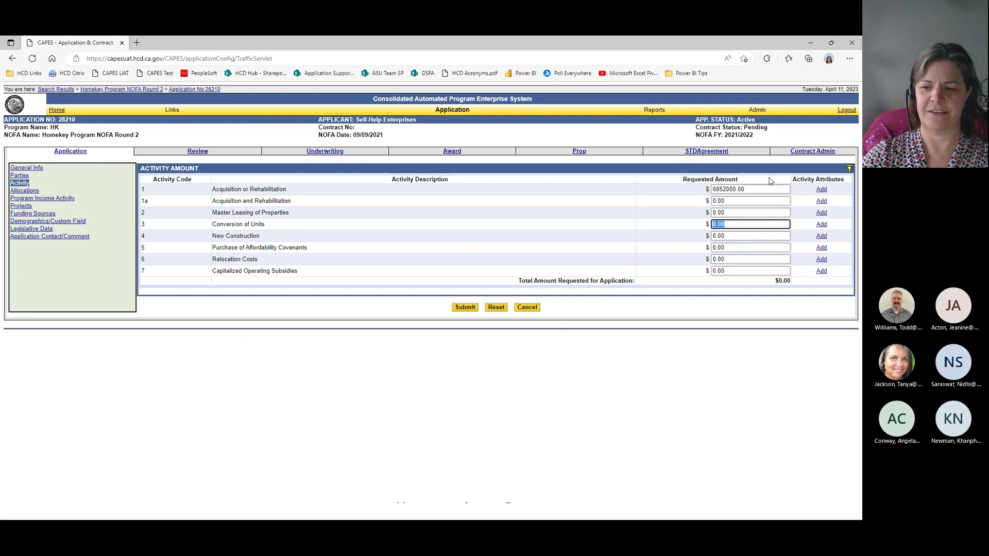
Step: Enter 1,568,700 for Conversion of Units and save the activity amounts
{"action": "type", "text": "15687"}
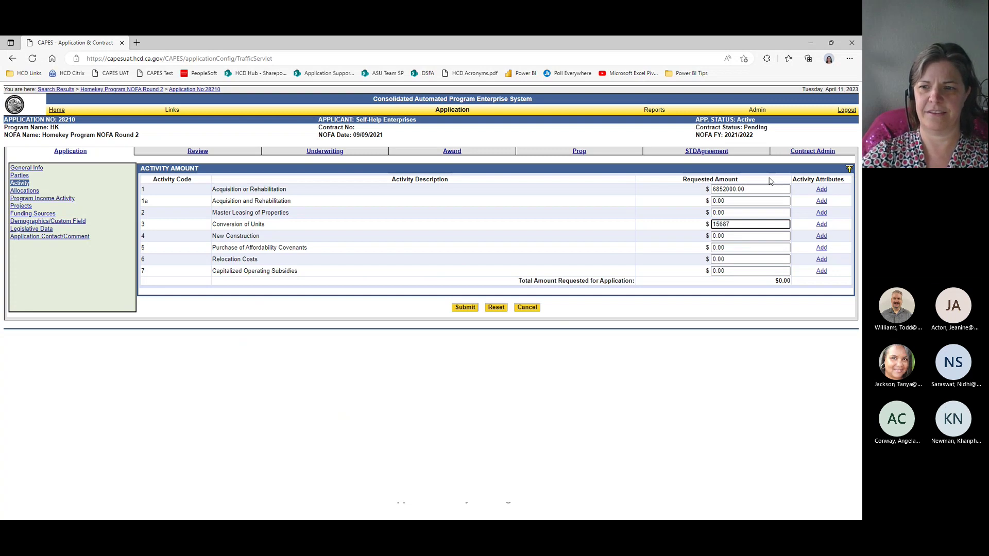
{"action": "type", "text": "00"}
{"action": "key", "text": "Tab"}
{"action": "key", "text": "Tab"}
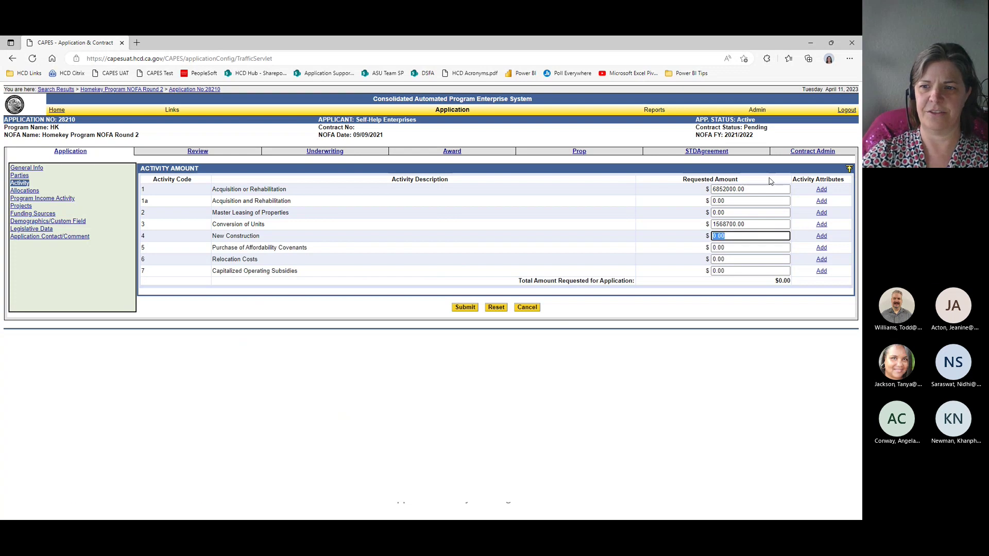
{"action": "key", "text": "Tab"}
{"action": "key", "text": "Tab"}
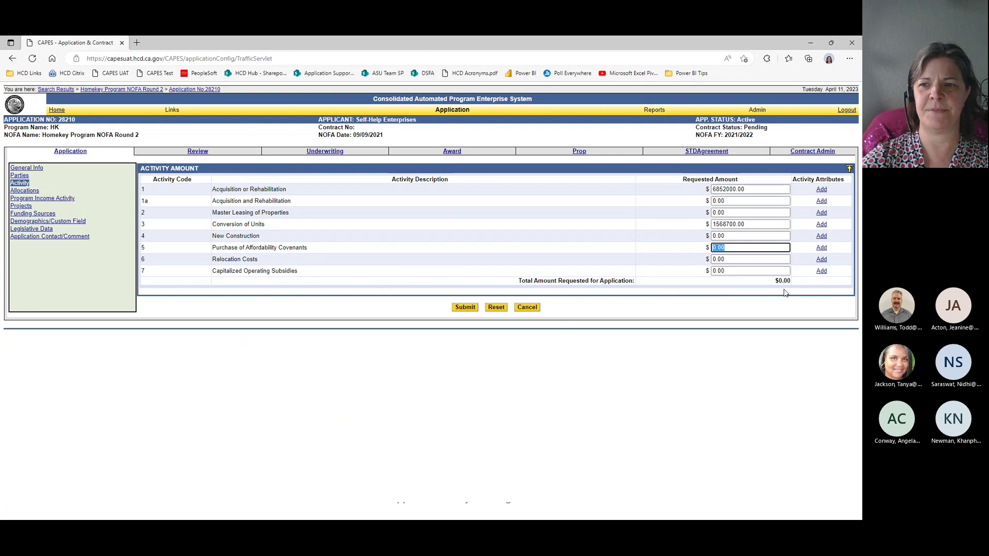
{"action": "left_click", "coordinate": [465, 309]}
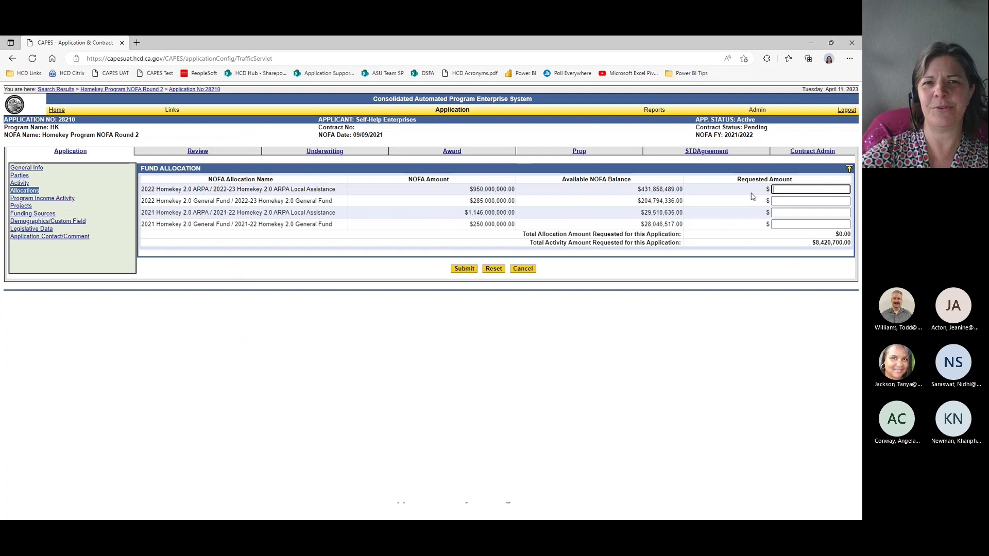
Step: Enter 8,420,700 as the 2022-23 Homekey 2.0 General Fund request and submit
{"action": "left_click", "coordinate": [783, 201]}
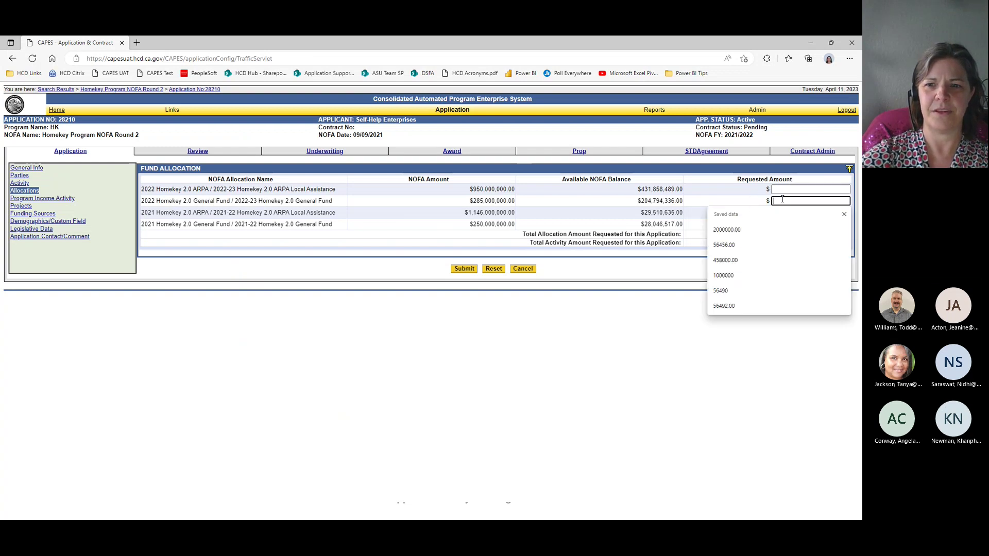
{"action": "left_click", "coordinate": [720, 331]}
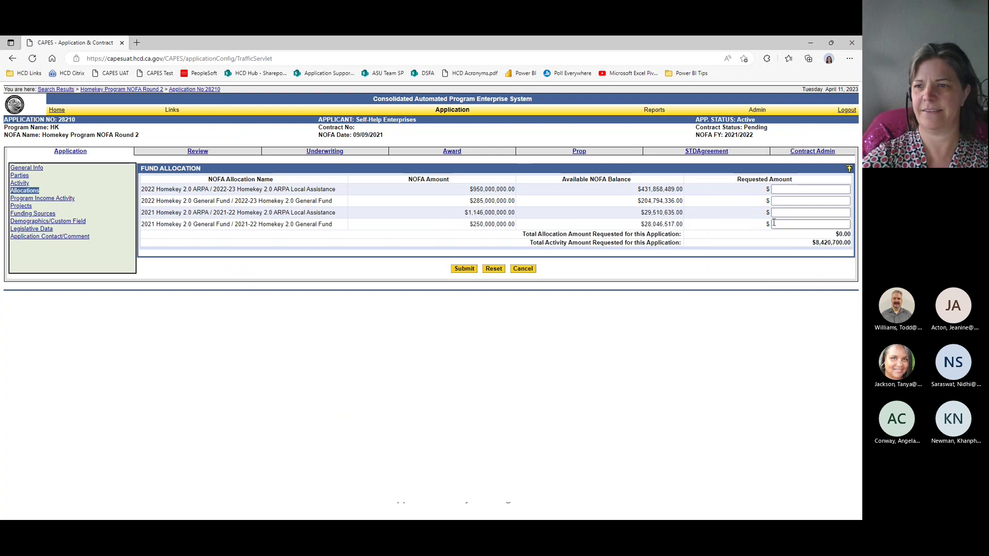
{"action": "left_click", "coordinate": [779, 200]}
{"action": "type", "text": "842"}
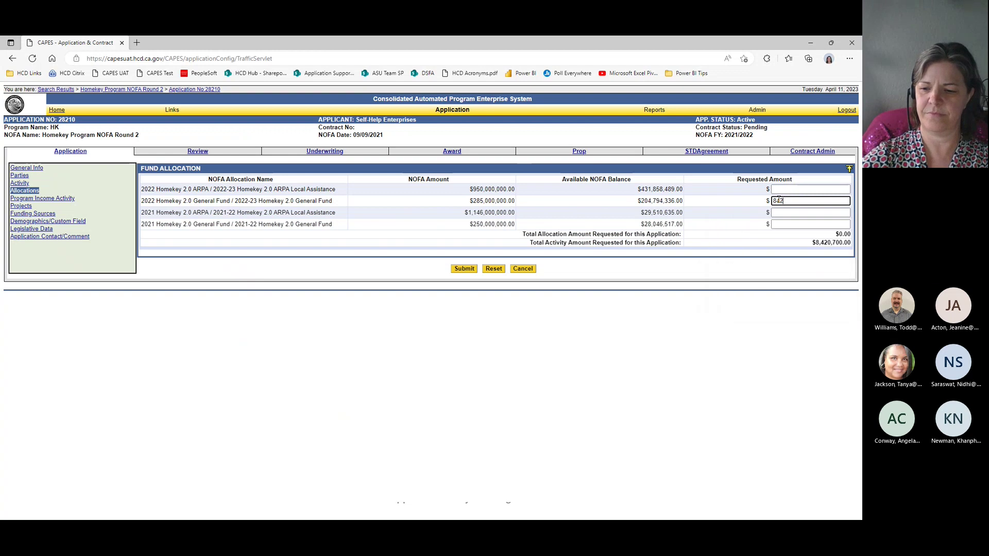
{"action": "type", "text": "0700"}
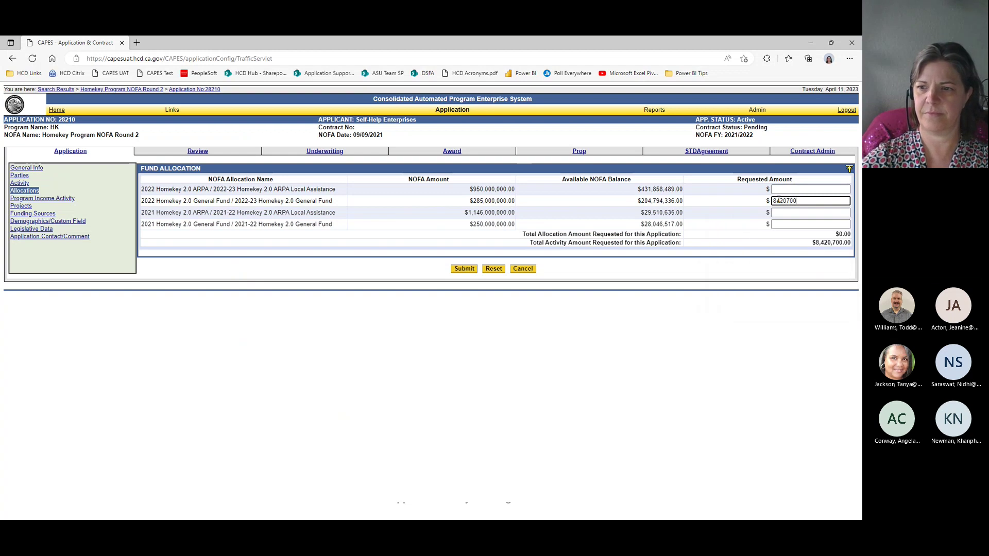
{"action": "key", "text": "Tab"}
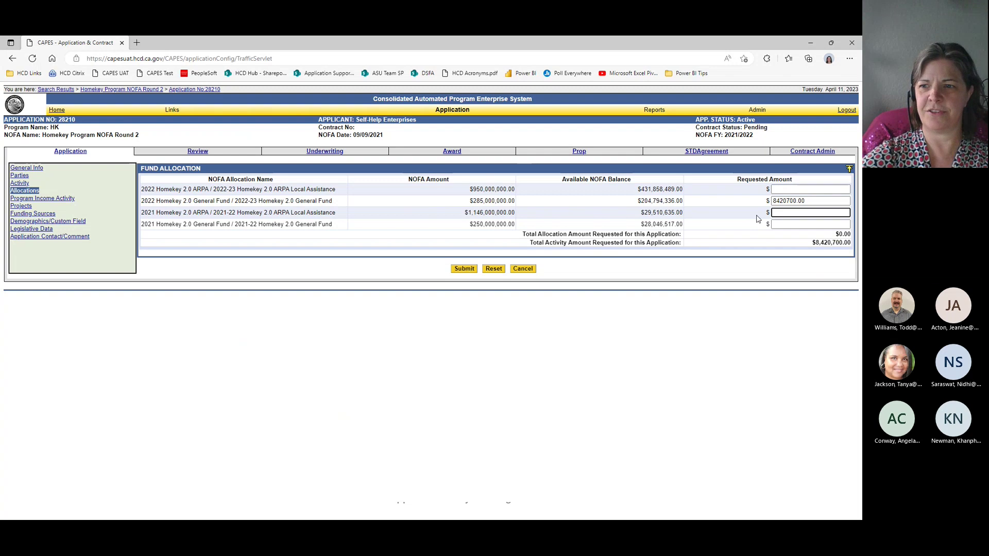
{"action": "left_click_drag", "start_coordinate": [794, 201], "coordinate": [797, 201]}
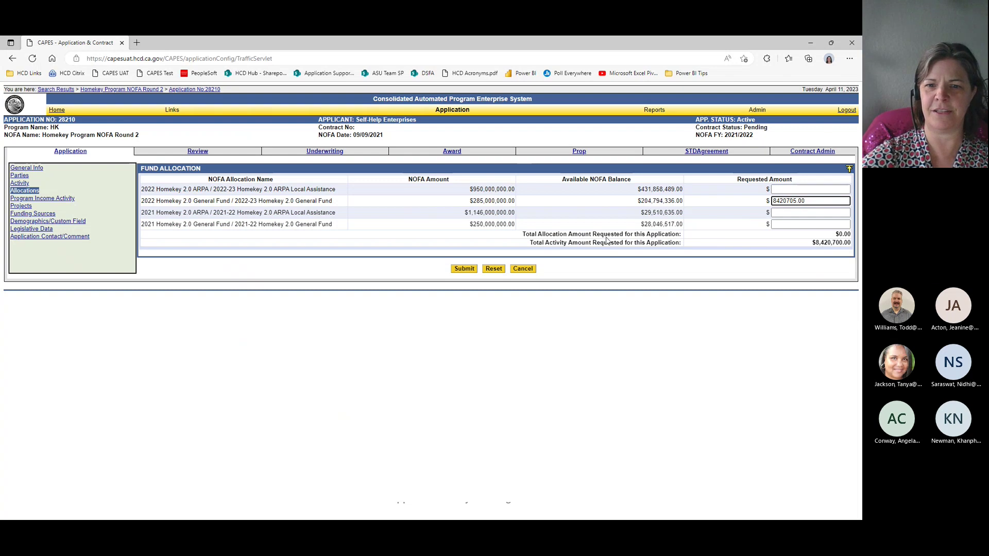
{"action": "left_click", "coordinate": [470, 270]}
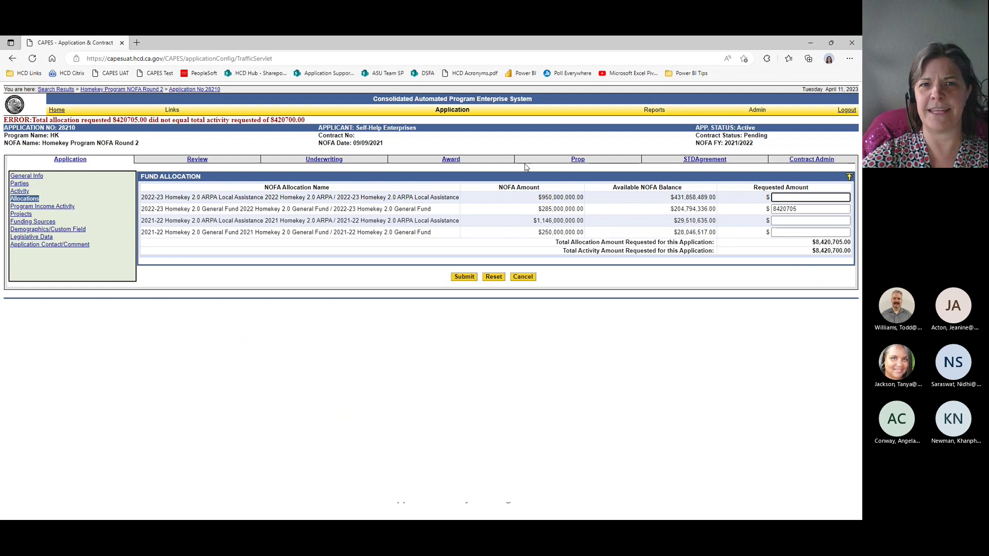
Step: Correct the amount's wrong trailing digit to 0, resubmit, then return to slide 46, Program Income Activity
{"action": "left_click_drag", "start_coordinate": [794, 205], "coordinate": [801, 207]}
{"action": "type", "text": "0"}
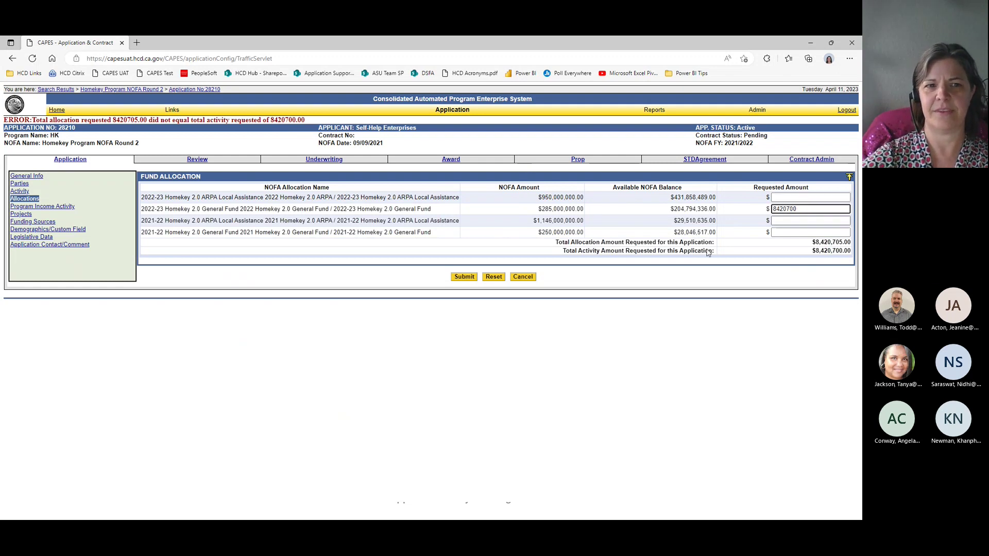
{"action": "left_click", "coordinate": [462, 279]}
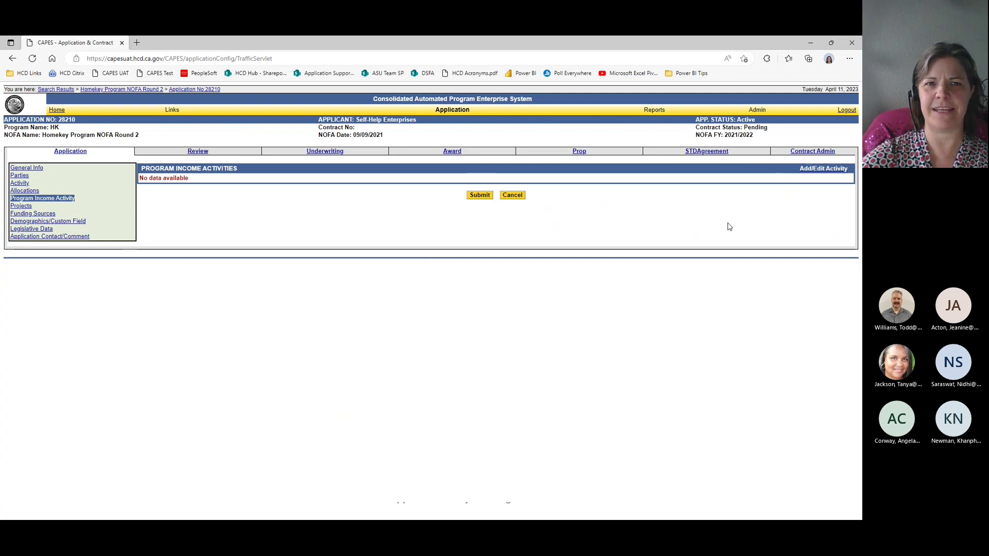
{"action": "key", "text": "alt+Tab"}
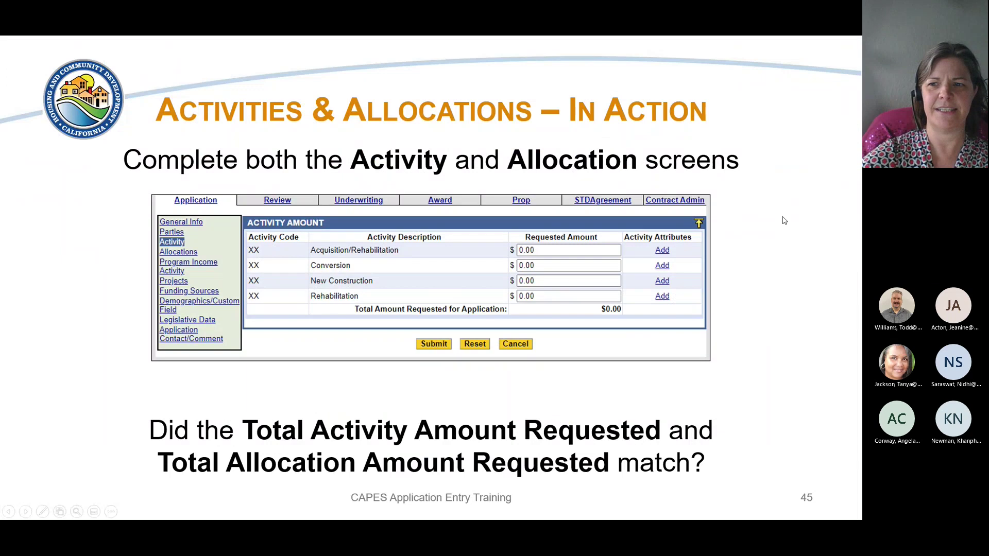
{"action": "key", "text": "Right"}
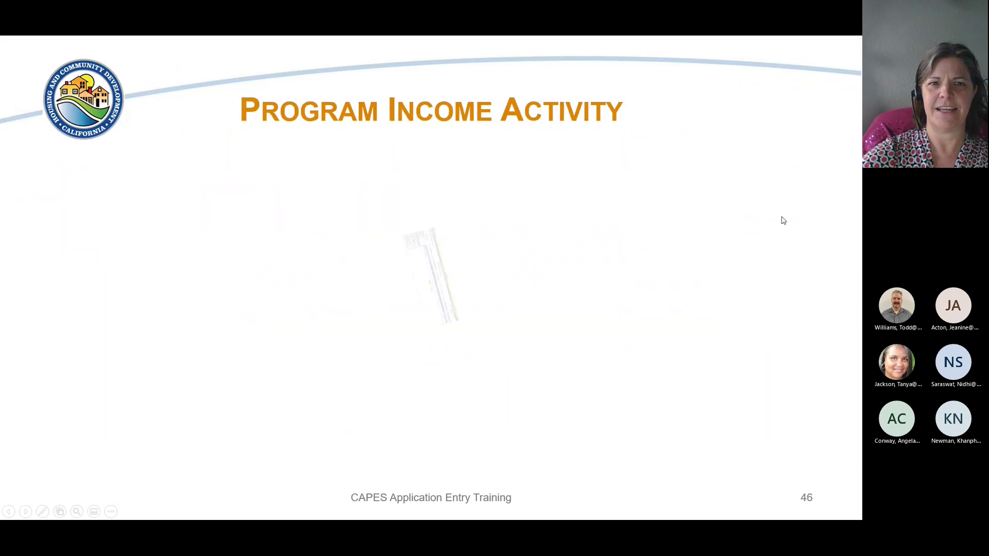
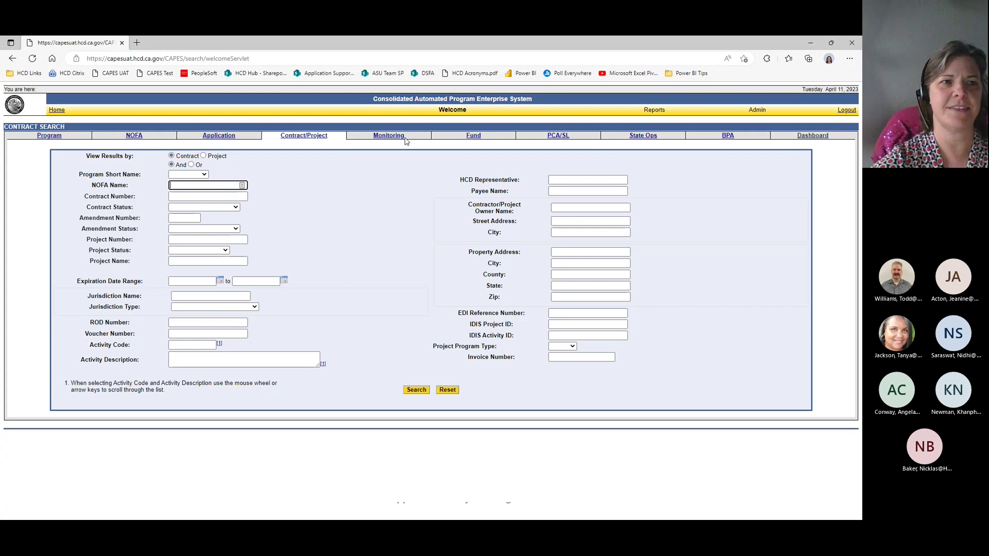
Step: Search NOFAs by program short name HK and open Homekey Program NOFA Round 2
{"action": "left_click", "coordinate": [136, 137]}
{"action": "left_click", "coordinate": [227, 183]}
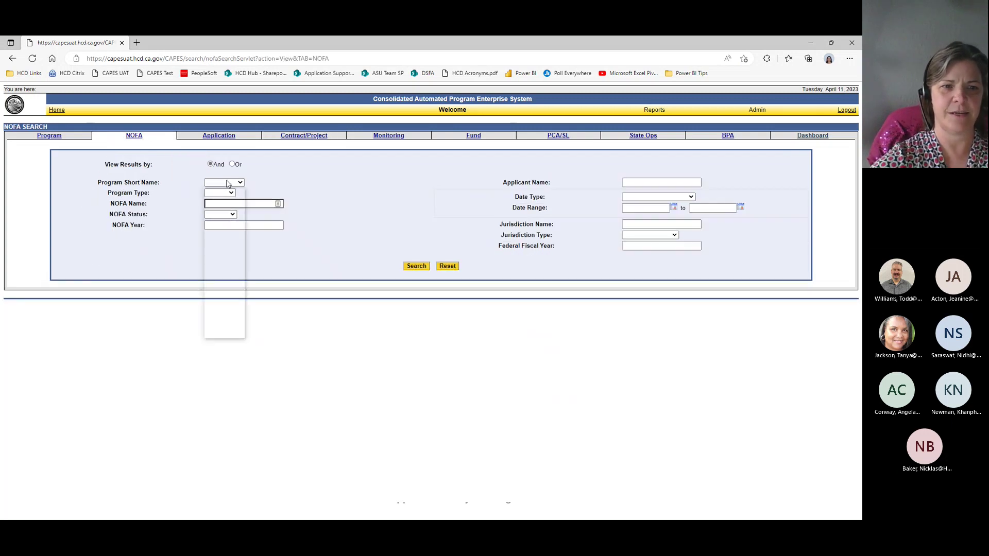
{"action": "type", "text": "hk"}
{"action": "key", "text": "Return"}
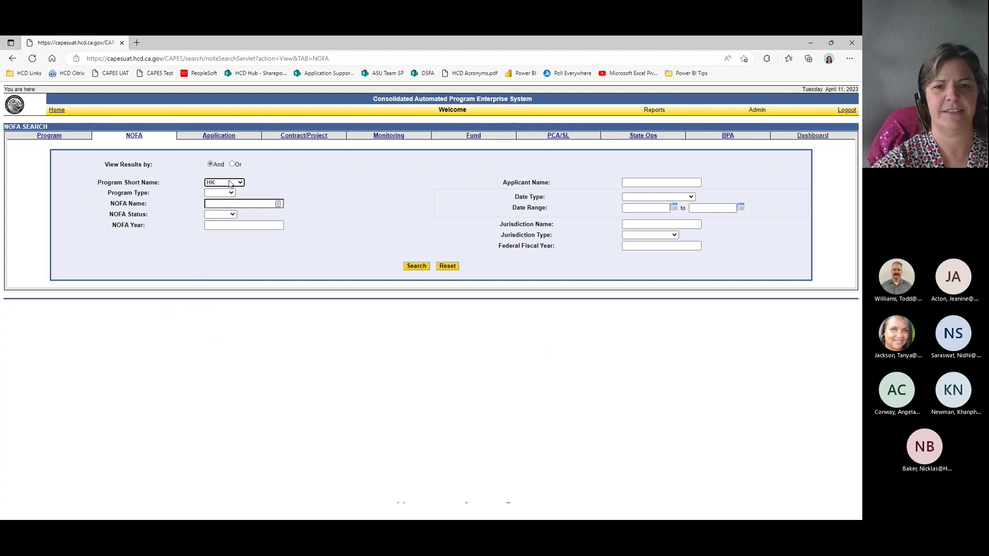
{"action": "left_click", "coordinate": [417, 267]}
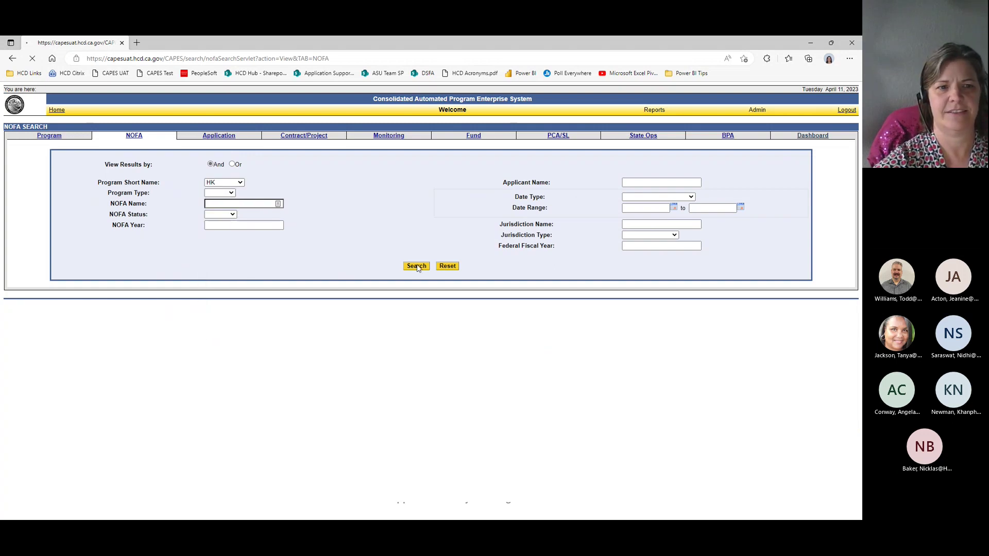
{"action": "left_click", "coordinate": [110, 159]}
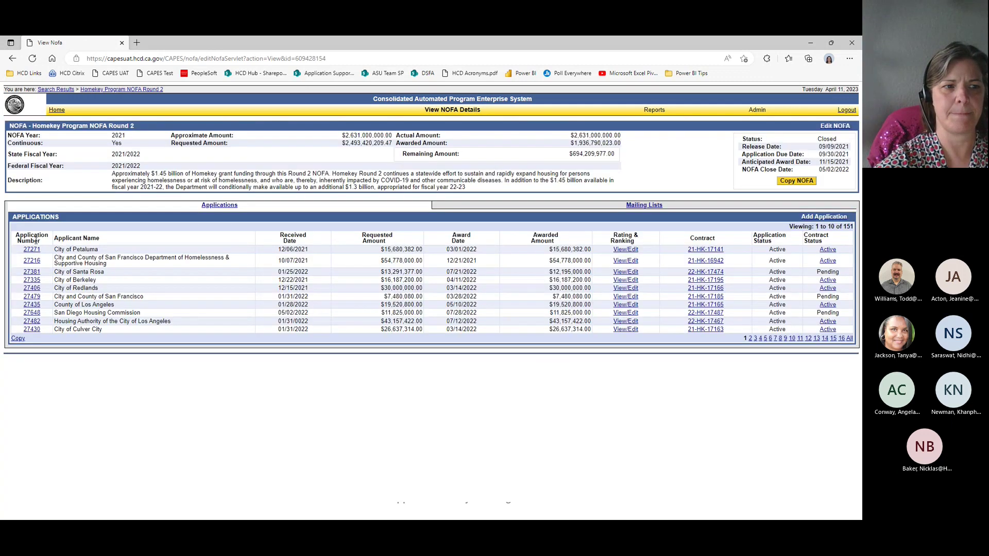
Step: Sort its applications by number, newest first, and open application 28210
{"action": "left_click", "coordinate": [36, 240]}
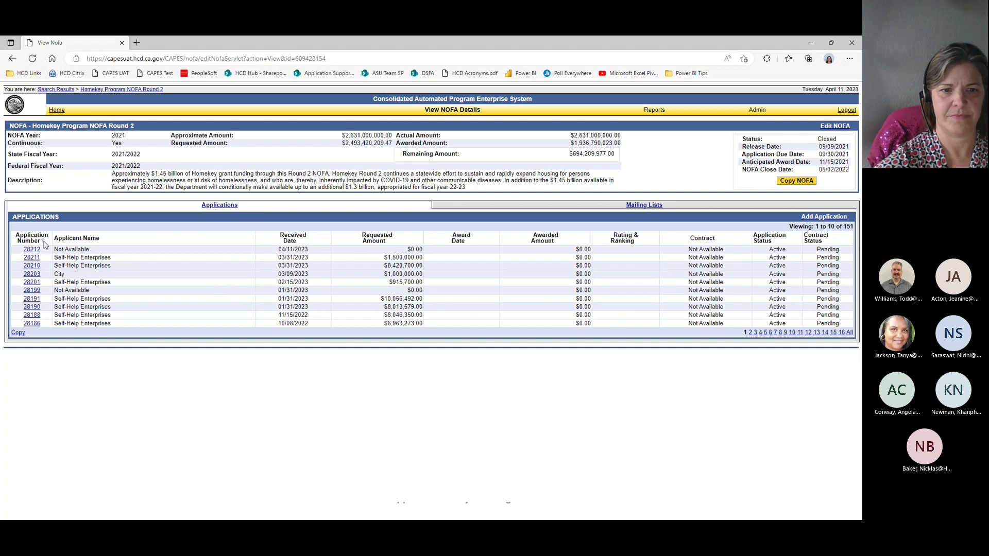
{"action": "left_click", "coordinate": [35, 251]}
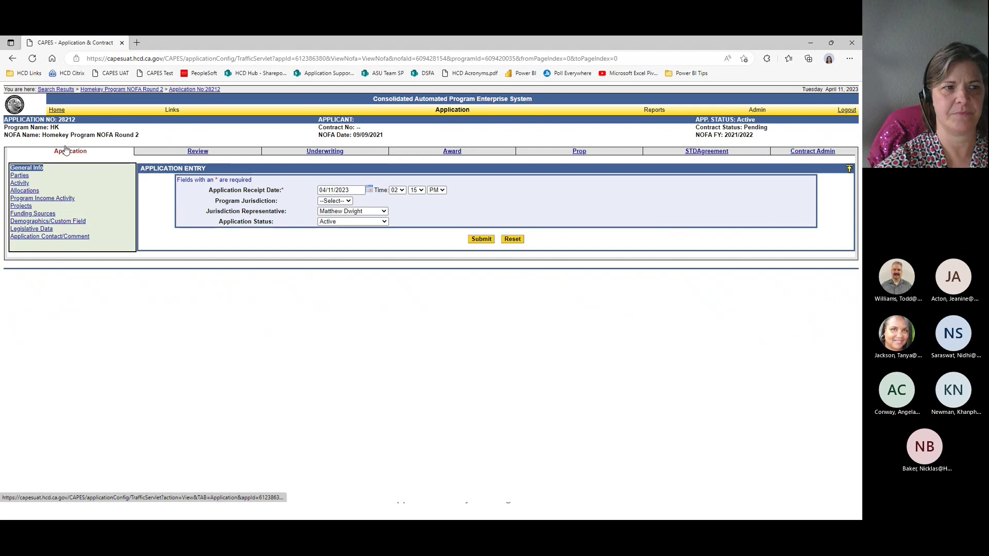
{"action": "left_click", "coordinate": [85, 92]}
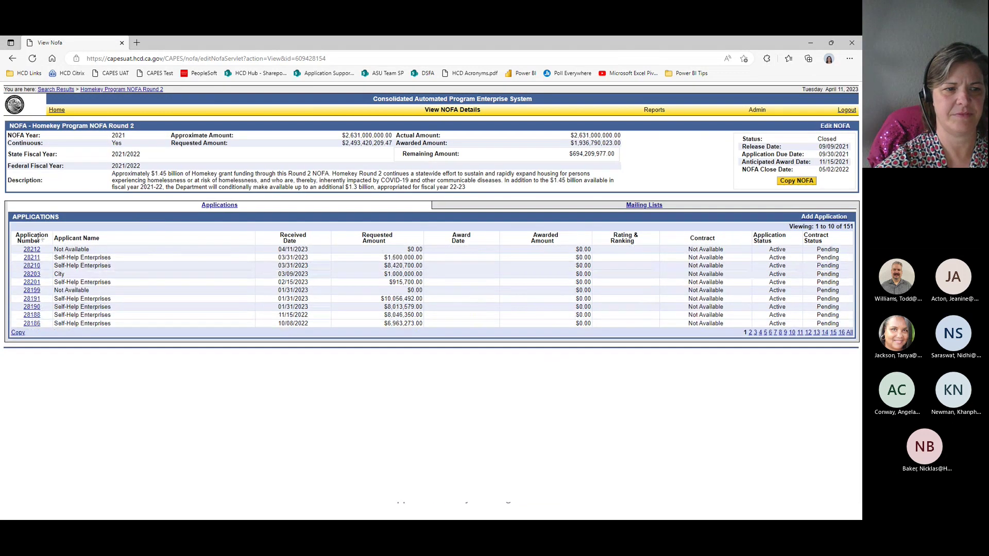
{"action": "left_click", "coordinate": [35, 266]}
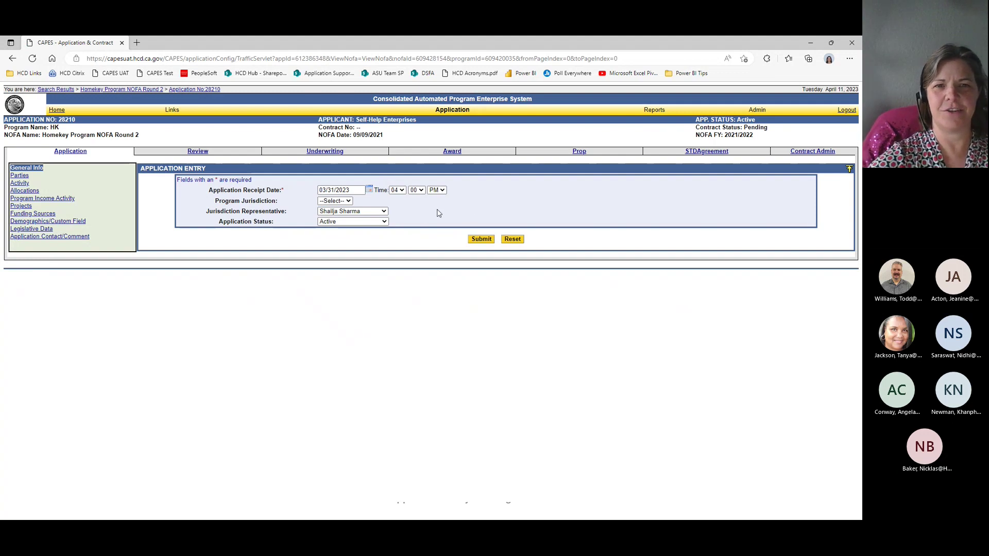
Step: Show application 28210's Projects list, which is empty, and cancel out of an Add Project form
{"action": "left_click", "coordinate": [35, 199]}
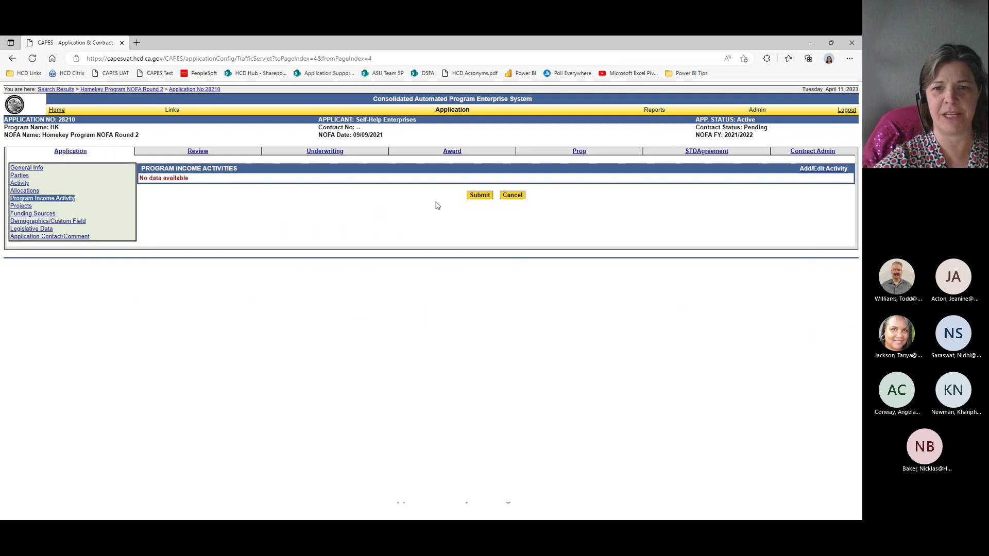
{"action": "left_click", "coordinate": [476, 197]}
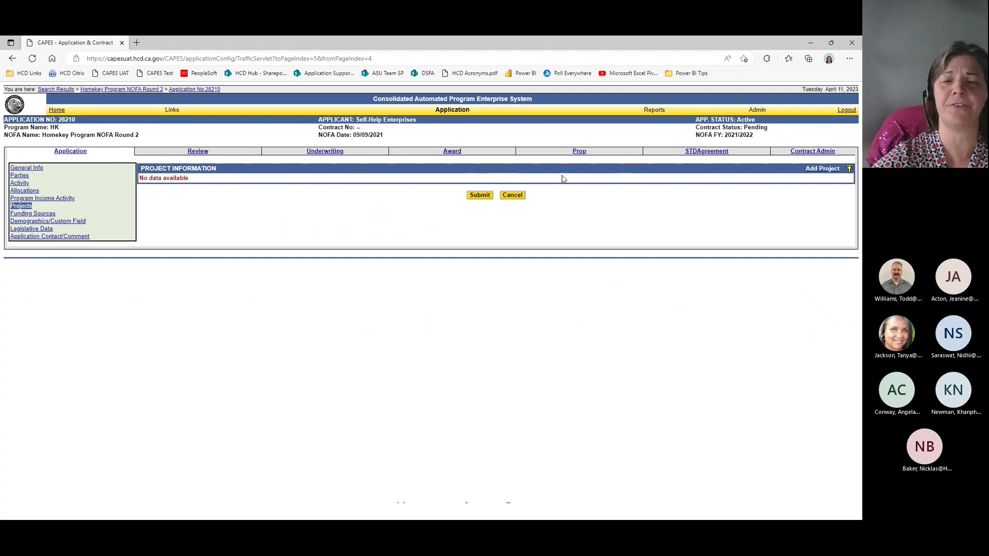
{"action": "left_click", "coordinate": [821, 170]}
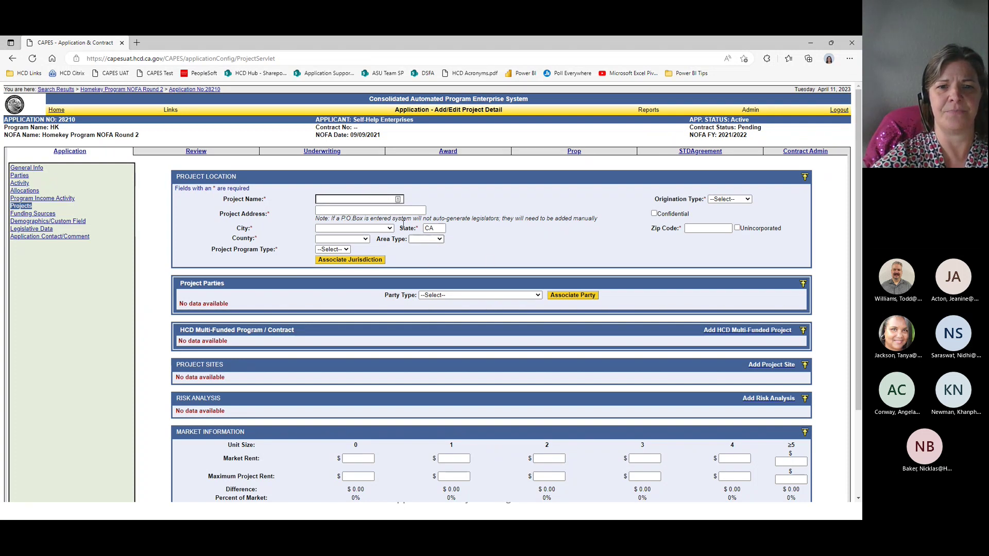
{"action": "scroll", "coordinate": [448, 342], "scroll_direction": "down", "scroll_amount": 2}
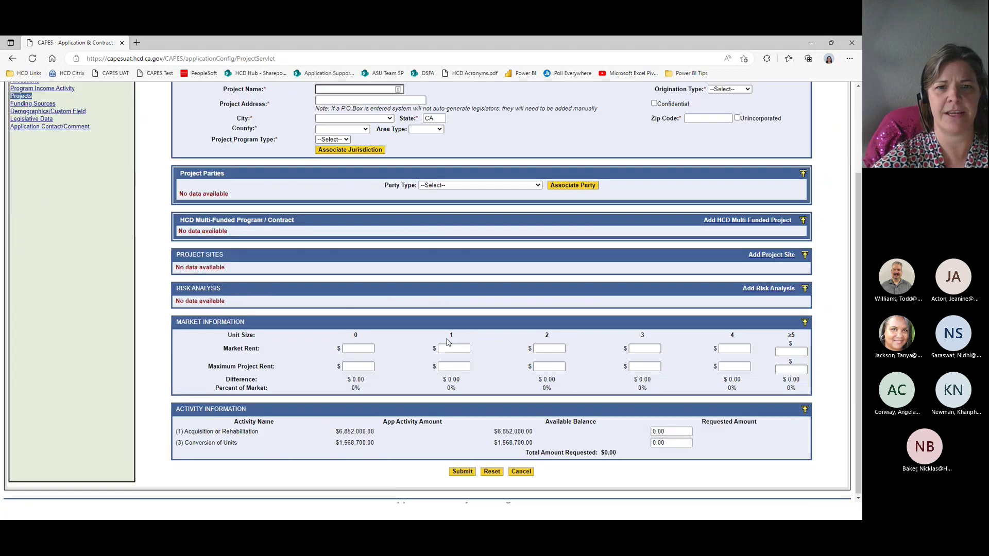
{"action": "left_click", "coordinate": [525, 473]}
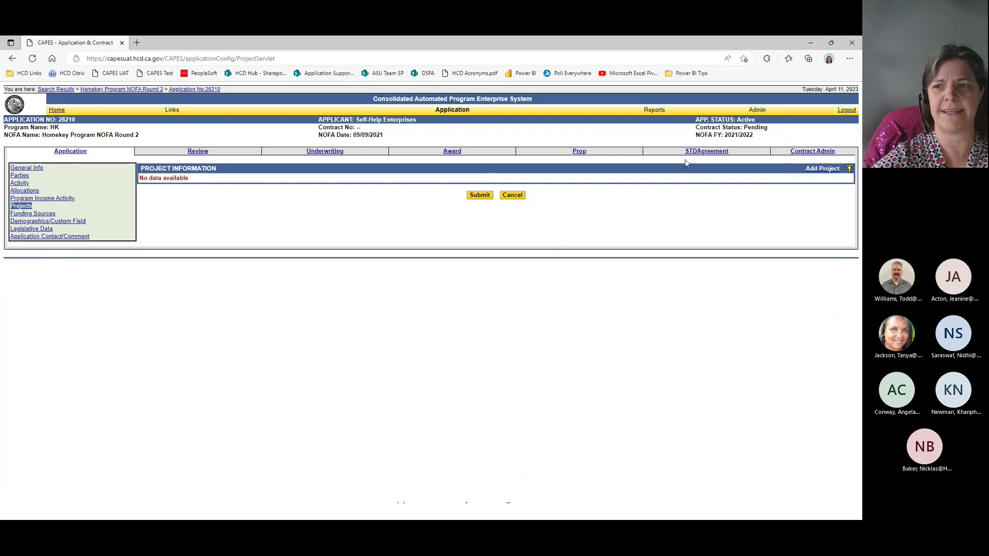
Step: Start a new project named Flerkin Estates with origination type Independent
{"action": "left_click", "coordinate": [819, 170]}
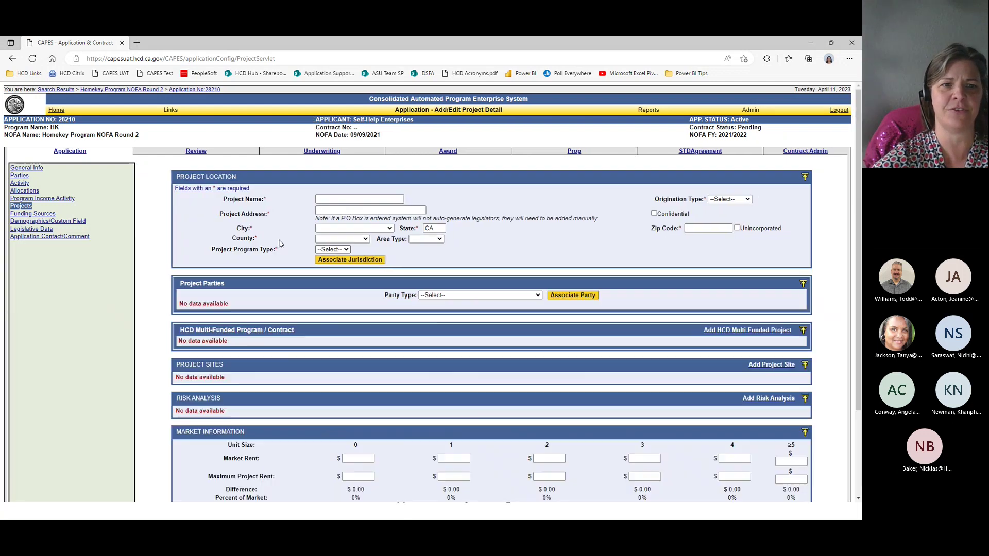
{"action": "left_click", "coordinate": [365, 199]}
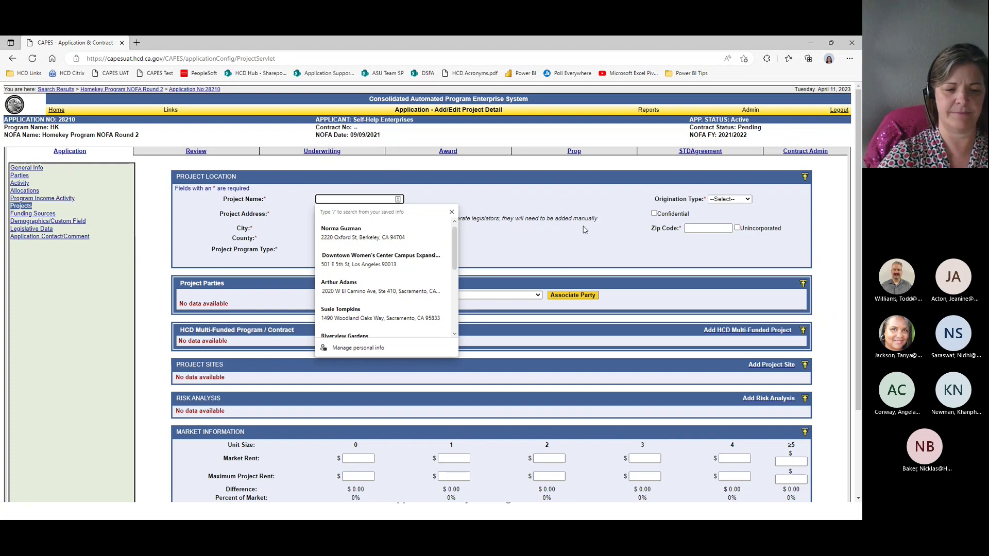
{"action": "type", "text": "Flerkin WW"}
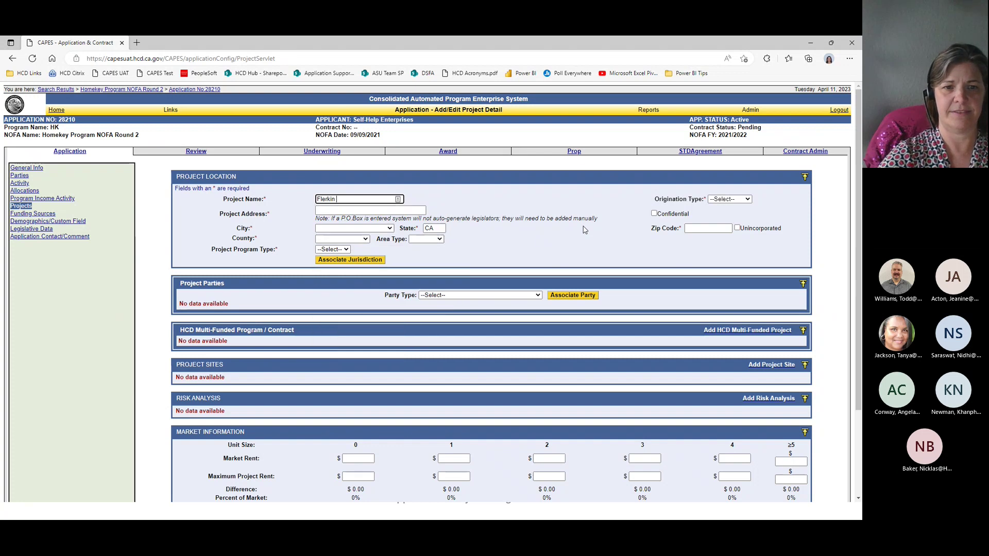
{"action": "key", "text": "BackSpace"}
{"action": "key", "text": "BackSpace"}
{"action": "type", "text": "Est"}
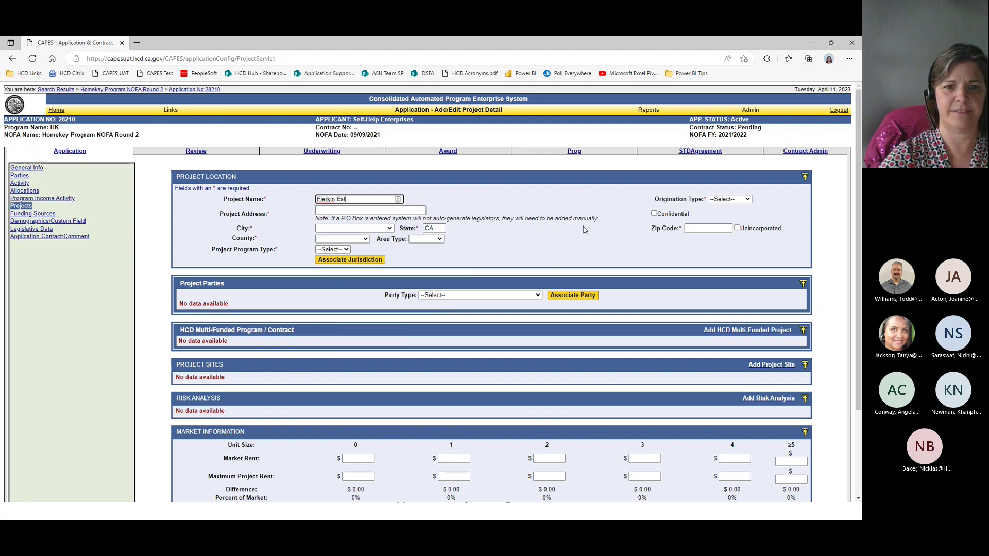
{"action": "type", "text": "ates"}
{"action": "key", "text": "Return"}
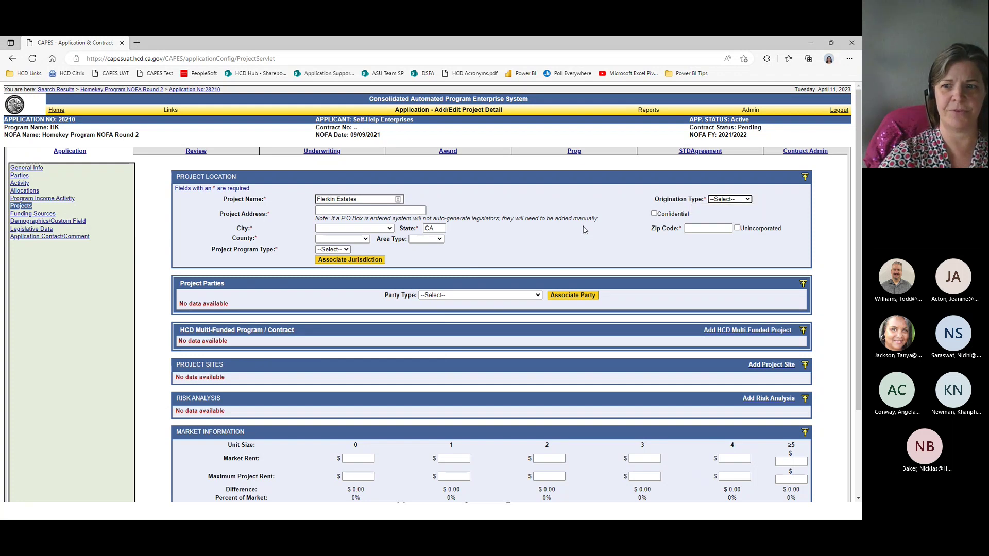
{"action": "key", "text": "space"}
{"action": "key", "text": "Down"}
{"action": "key", "text": "Return"}
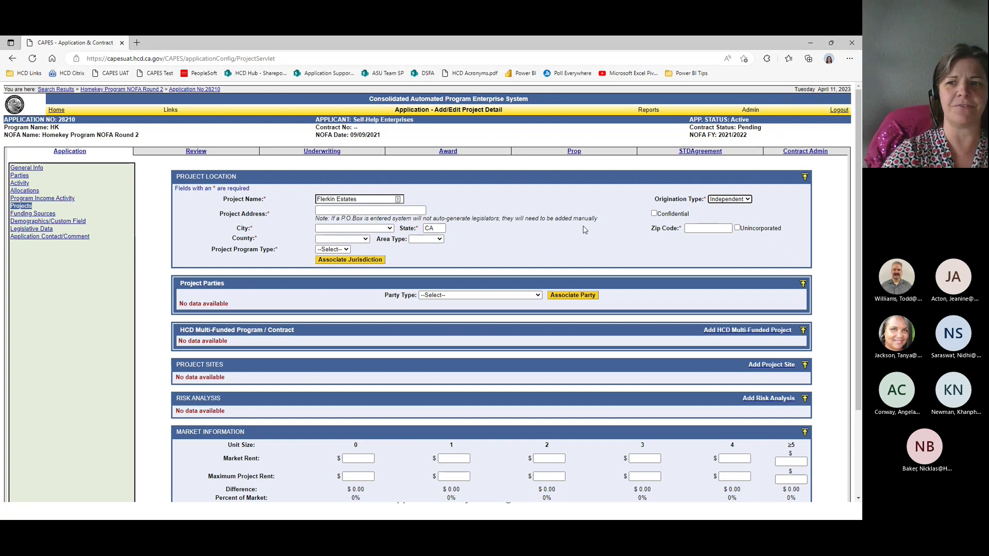
{"action": "key", "text": "Return"}
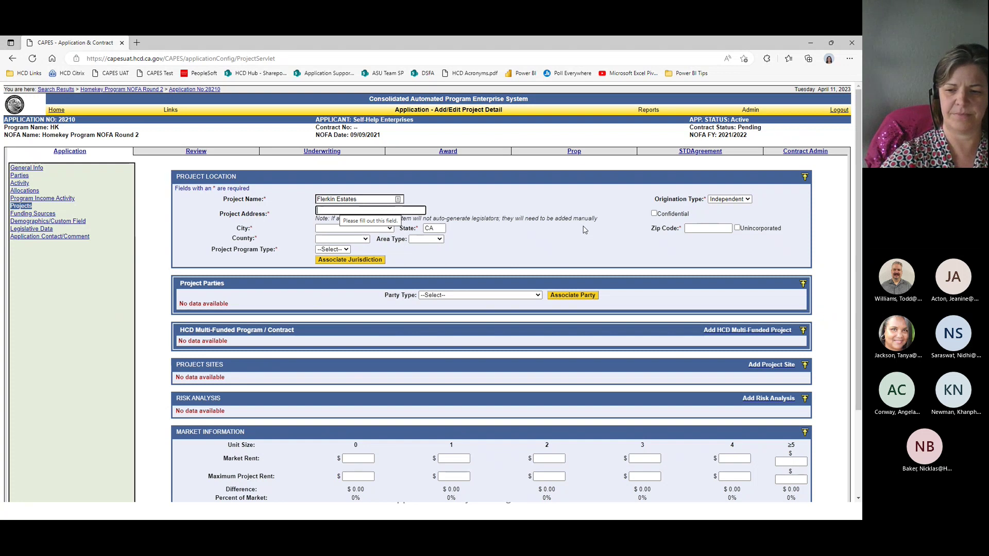
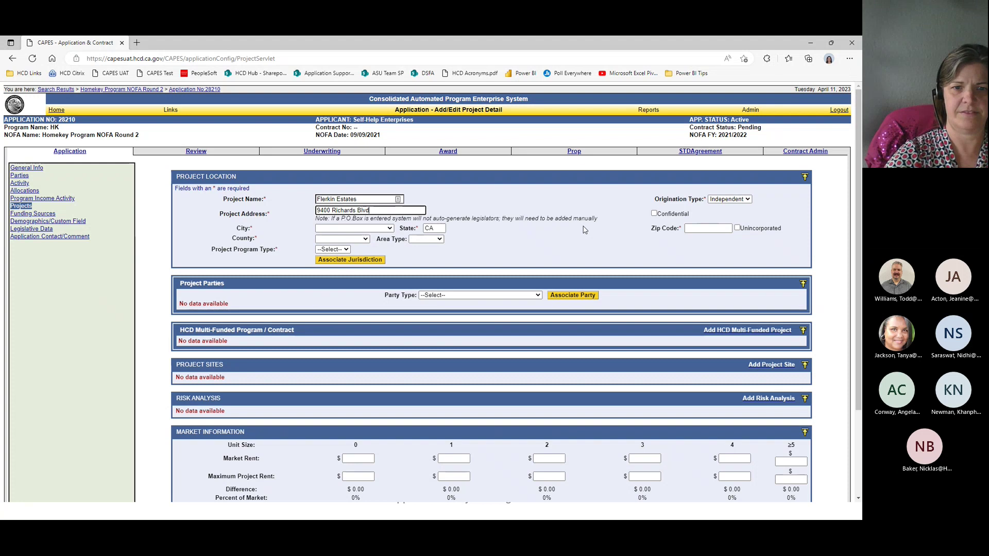
{"action": "key", "text": "Tab"}
{"action": "key", "text": "Tab"}
{"action": "key", "text": "Tab"}
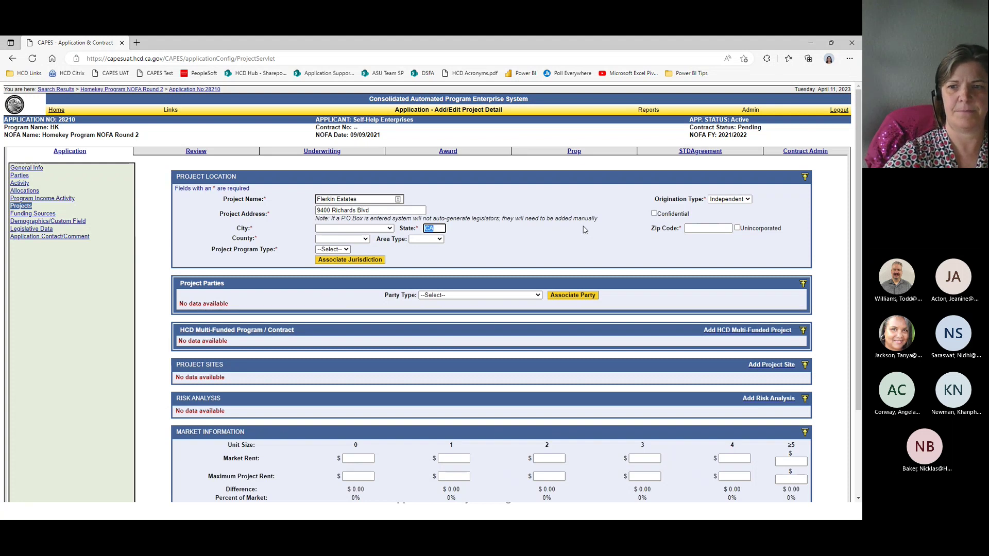
{"action": "key", "text": "Tab"}
{"action": "type", "text": "95"}
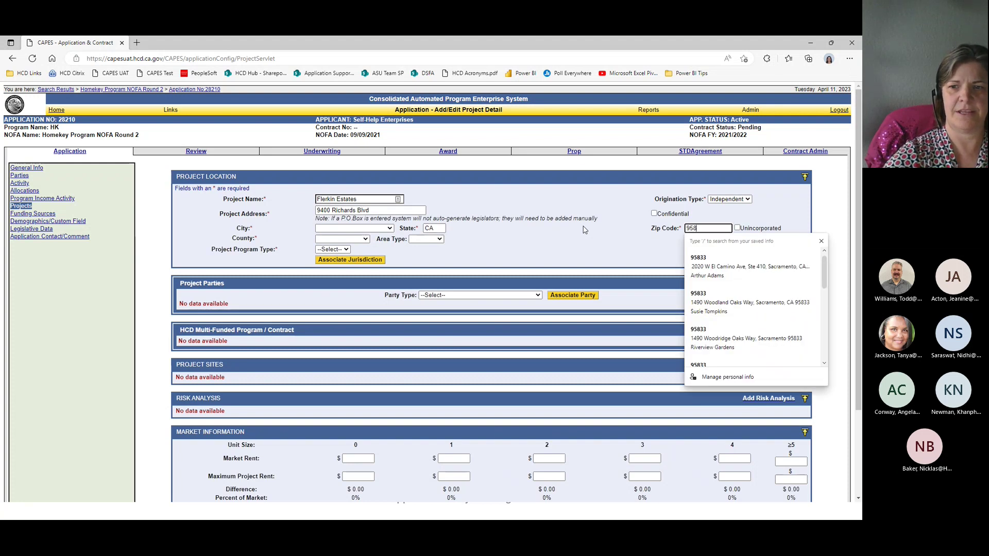
{"action": "type", "text": "833"}
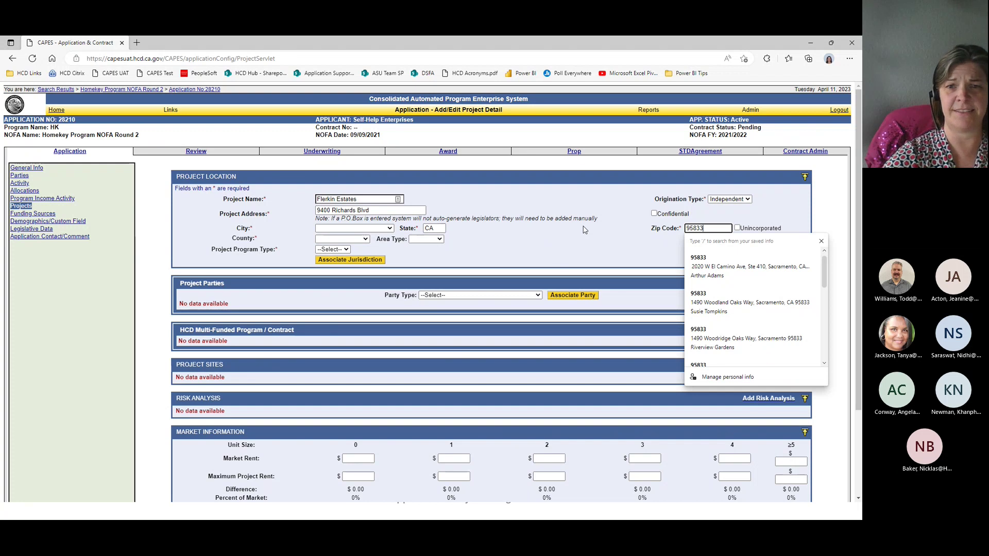
{"action": "key", "text": "Tab"}
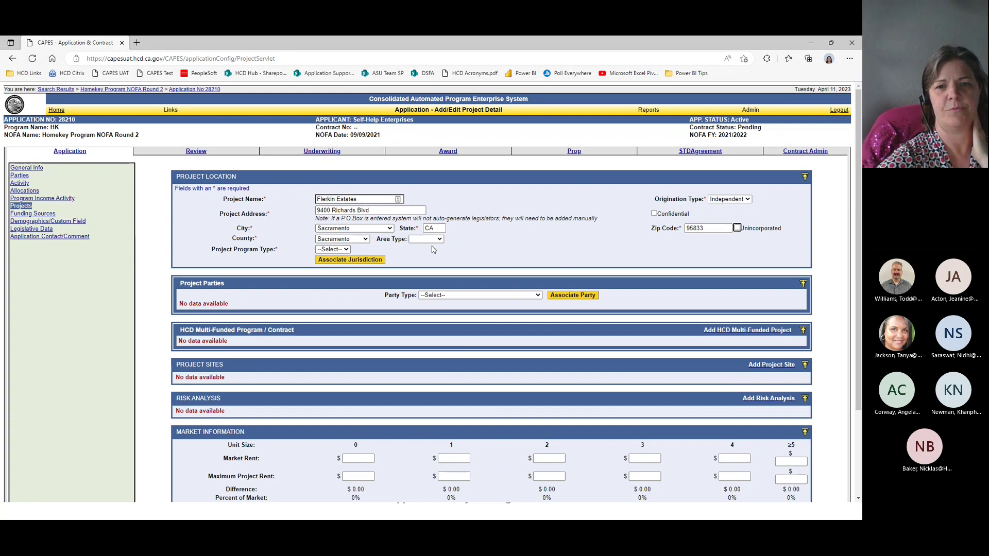
Step: Set the area type to Northern and the project program type to Rental
{"action": "left_click", "coordinate": [440, 241]}
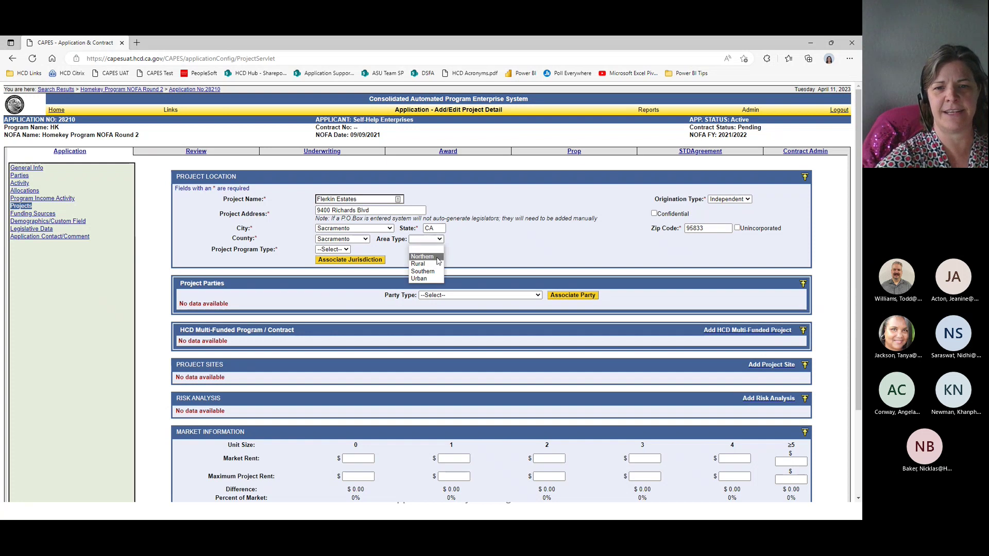
{"action": "left_click", "coordinate": [439, 264]}
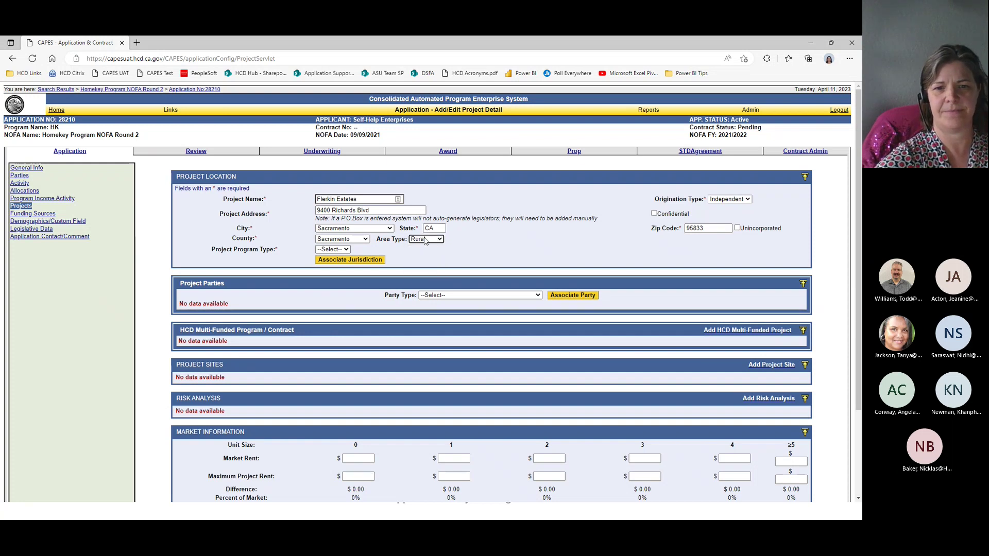
{"action": "left_click", "coordinate": [426, 240]}
{"action": "left_click", "coordinate": [422, 257]}
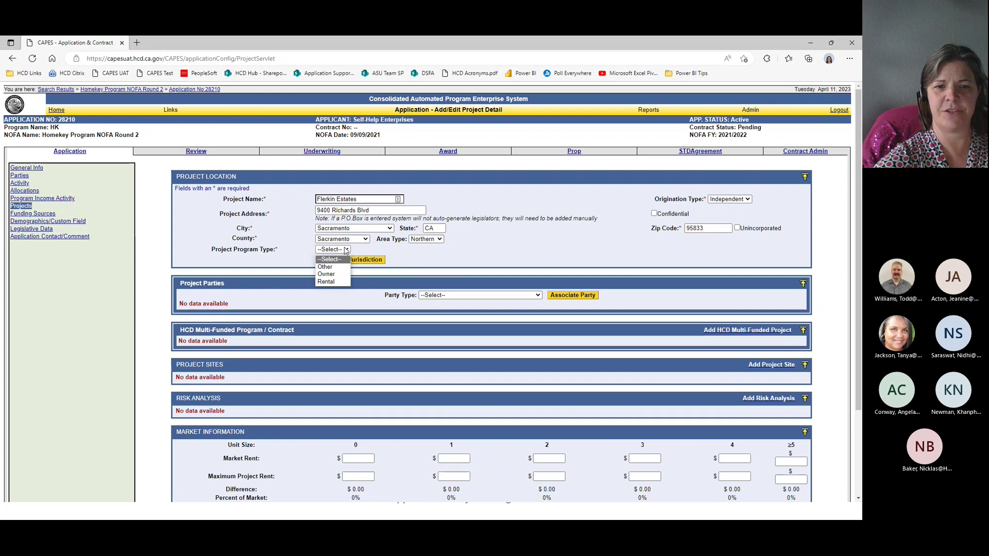
{"action": "left_click", "coordinate": [346, 250]}
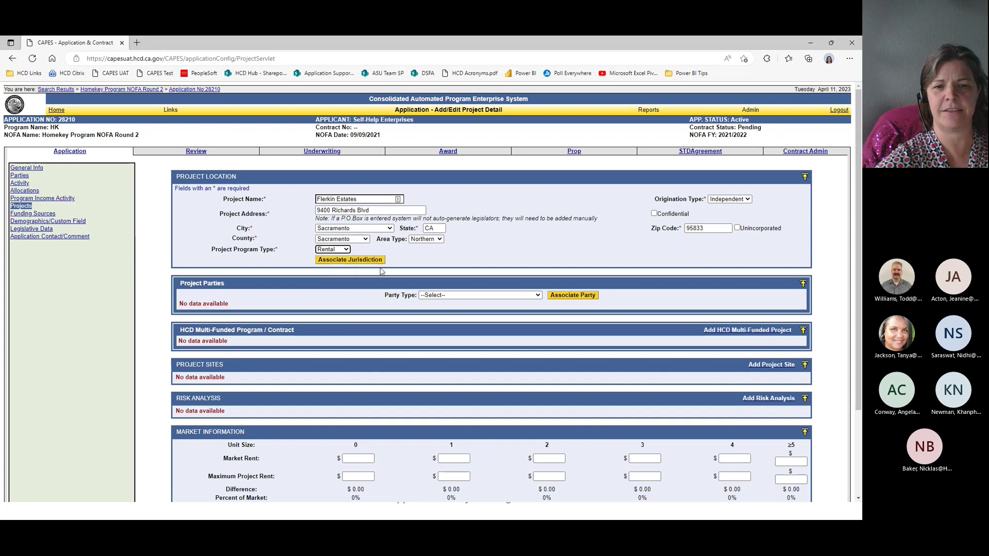
{"action": "left_click", "coordinate": [347, 284]}
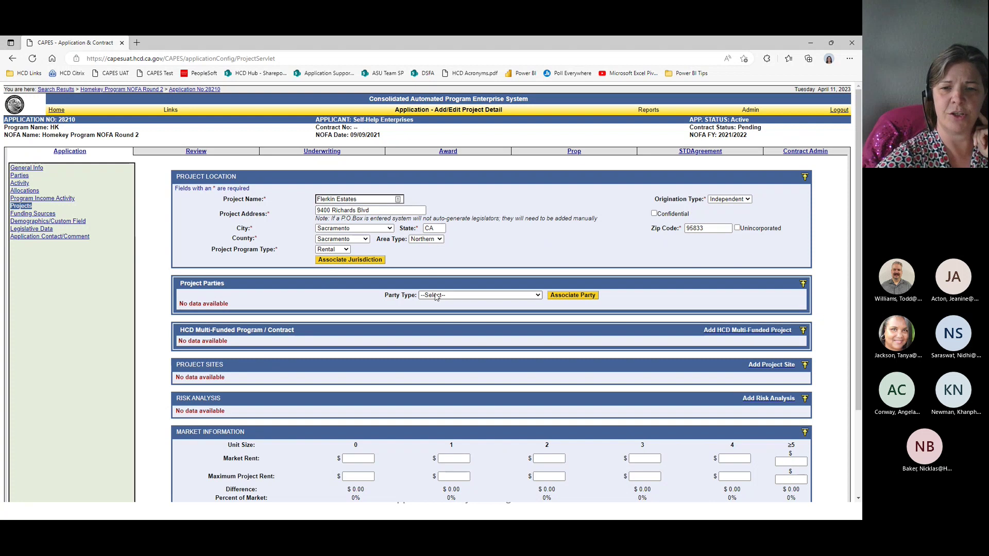
{"action": "scroll", "coordinate": [436, 296], "scroll_direction": "down", "scroll_amount": 2}
Step: Submit the Flerkin Estates project, then cancel from Rent & Unit Mix back to Project Detail
{"action": "left_click", "coordinate": [463, 471]}
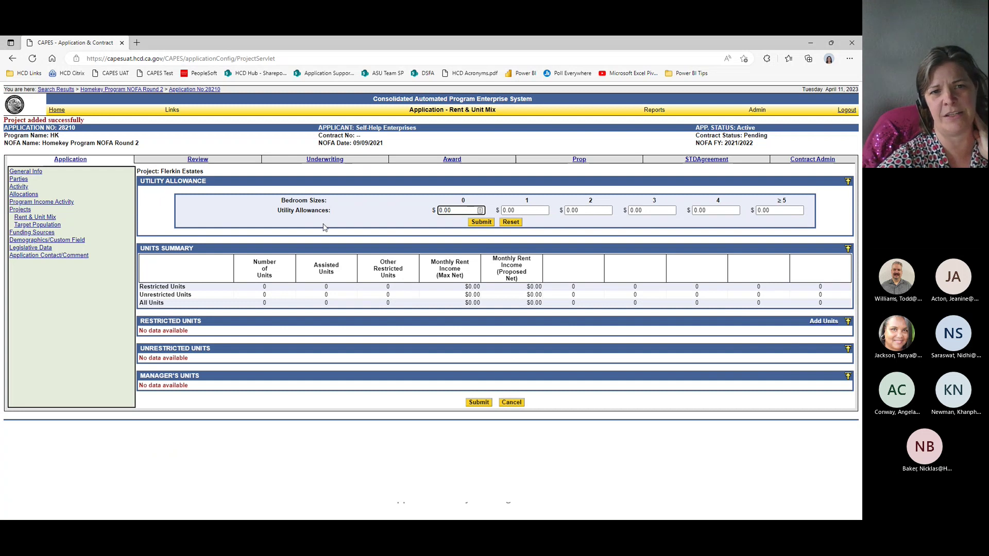
{"action": "left_click", "coordinate": [512, 403]}
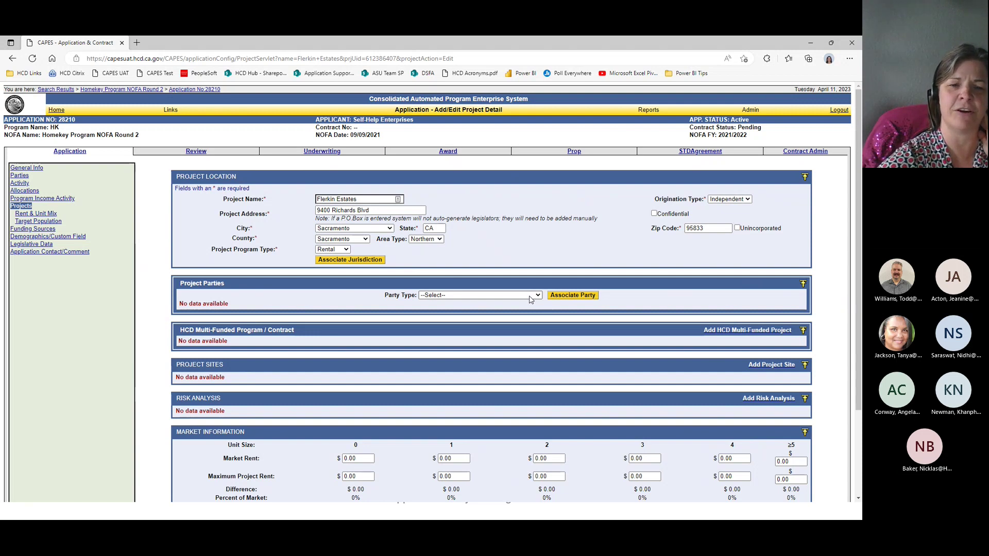
Step: Choose Borrower as the party type and start associating a party
{"action": "left_click", "coordinate": [530, 299]}
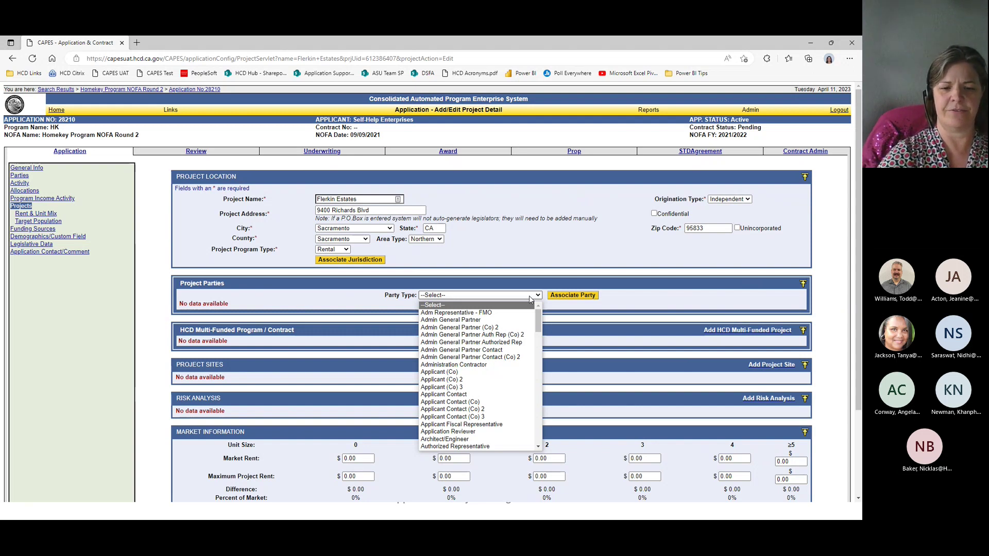
{"action": "key", "text": "b"}
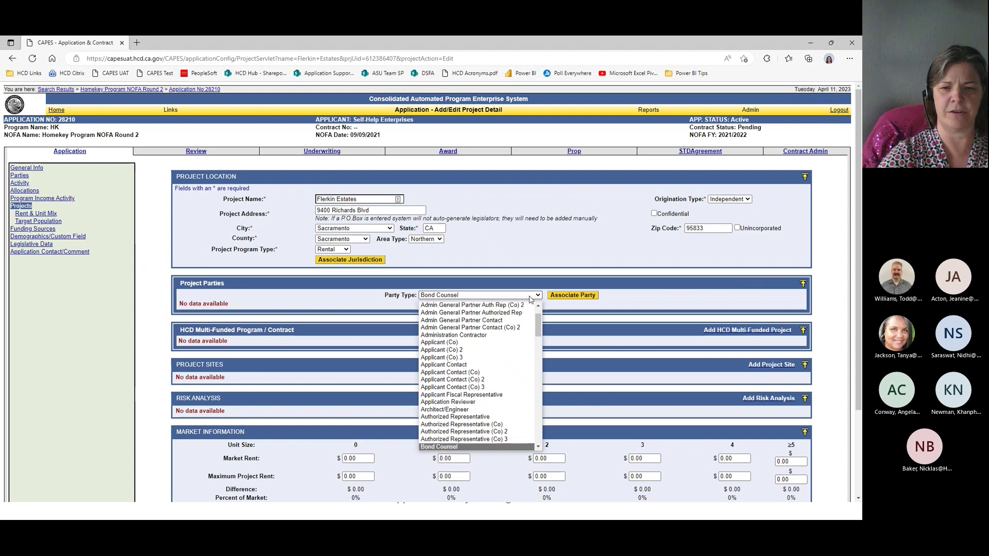
{"action": "key", "text": "Down"}
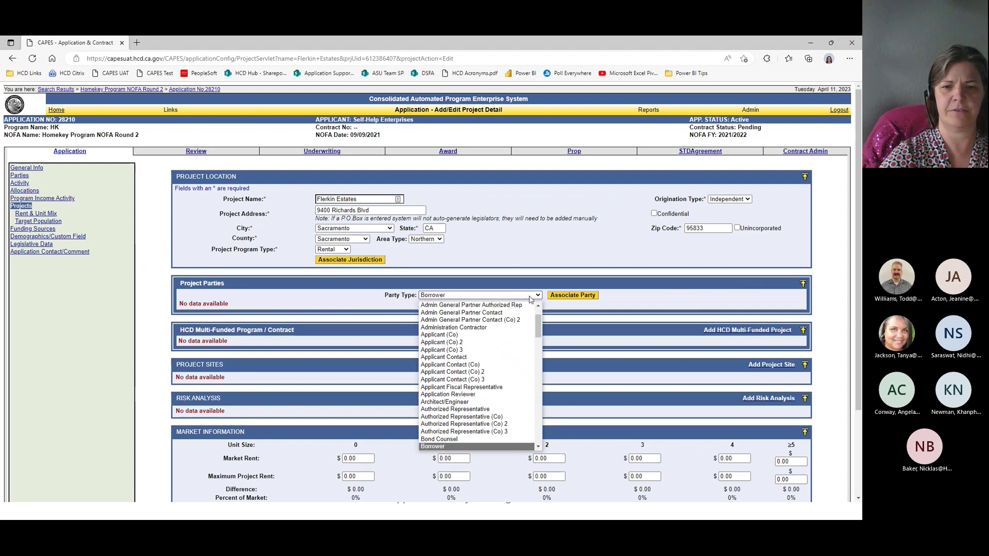
{"action": "key", "text": "Return"}
{"action": "key", "text": "Tab"}
{"action": "key", "text": "Return"}
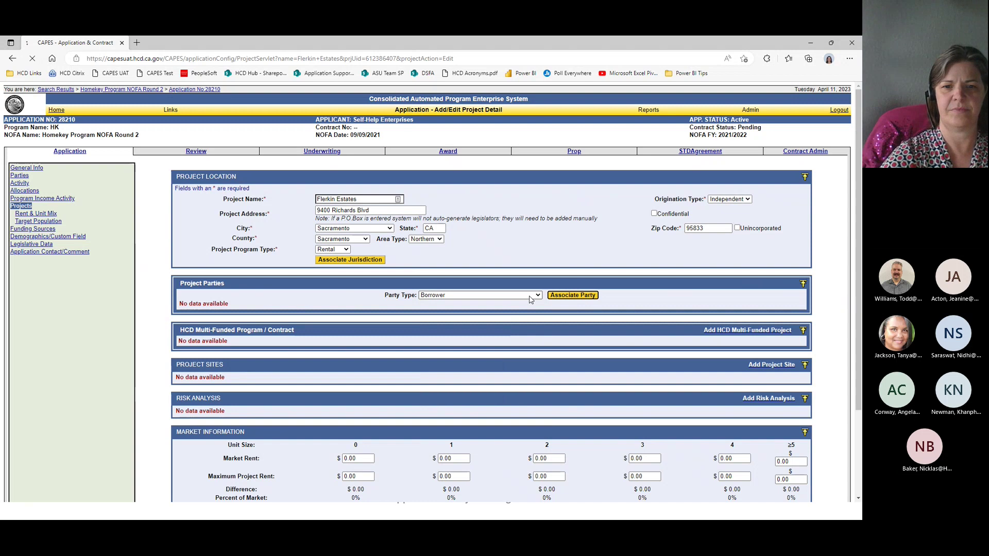
Step: Search parties for *self*help*, show all results, and attach Self-Help Enterprises
{"action": "left_click", "coordinate": [441, 198]}
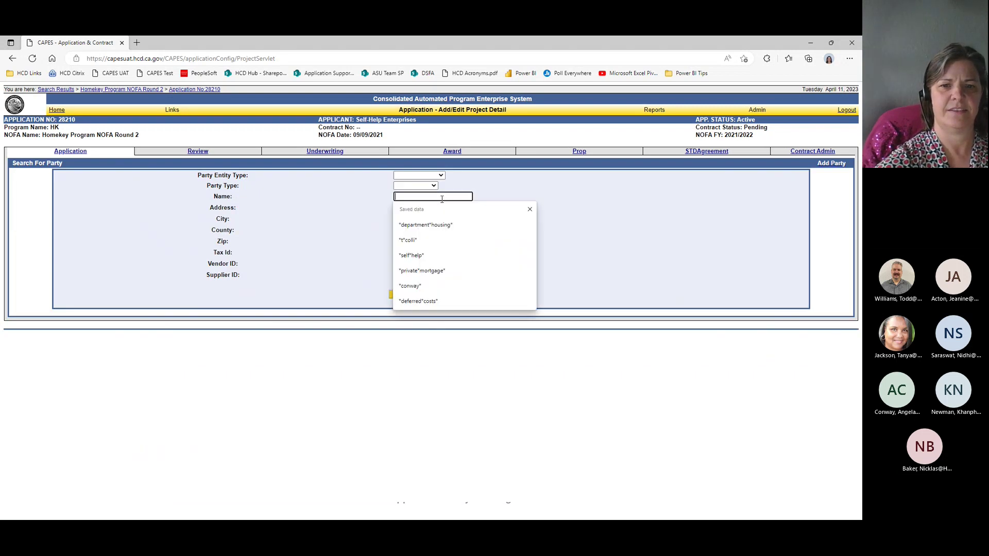
{"action": "left_click", "coordinate": [432, 258]}
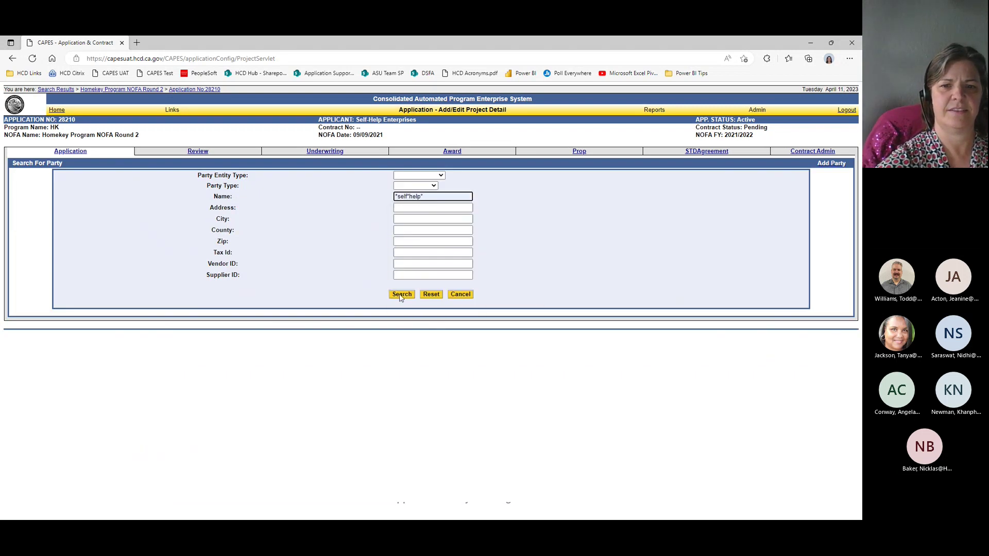
{"action": "left_click", "coordinate": [400, 295]}
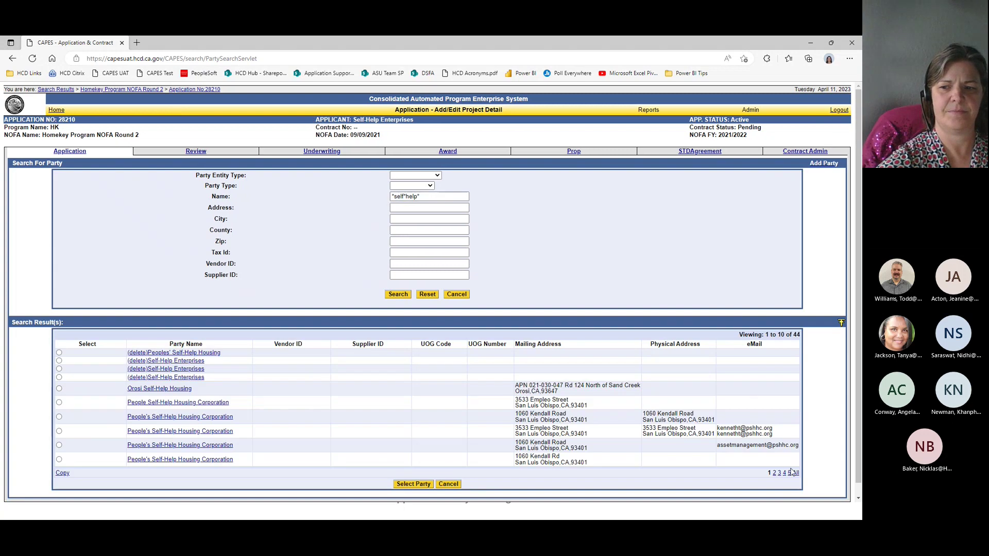
{"action": "left_click", "coordinate": [794, 473]}
{"action": "scroll", "coordinate": [117, 416], "scroll_direction": "down", "scroll_amount": 10}
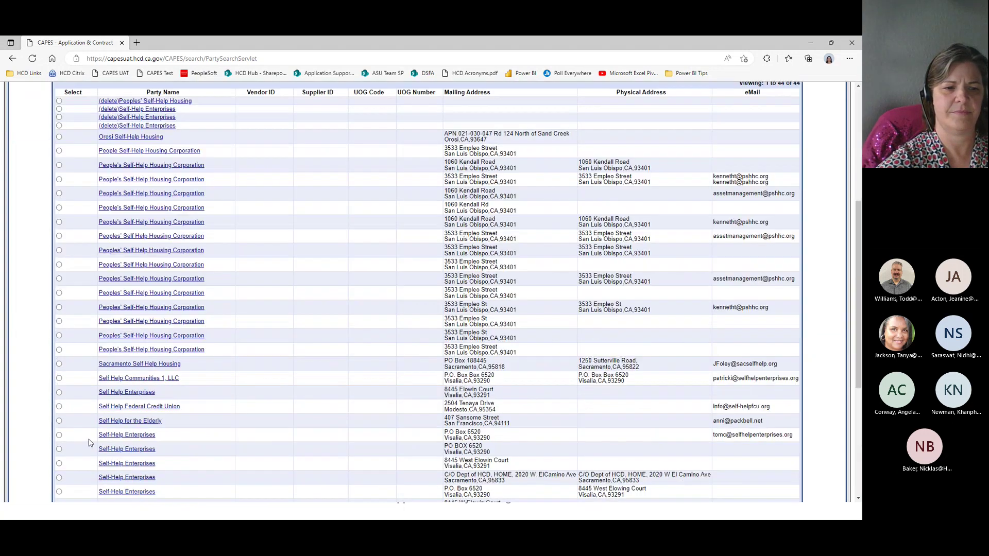
{"action": "left_click", "coordinate": [59, 367]}
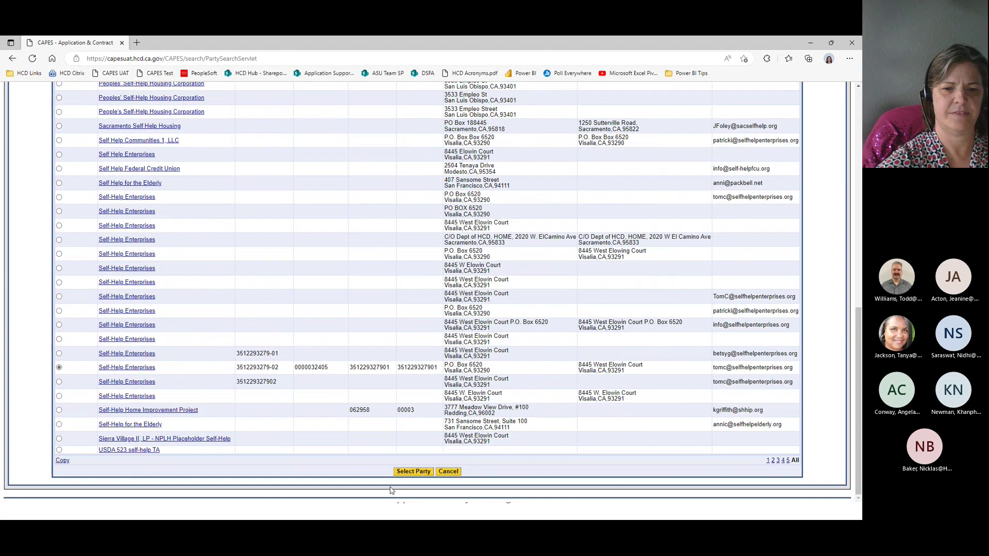
{"action": "left_click", "coordinate": [414, 471]}
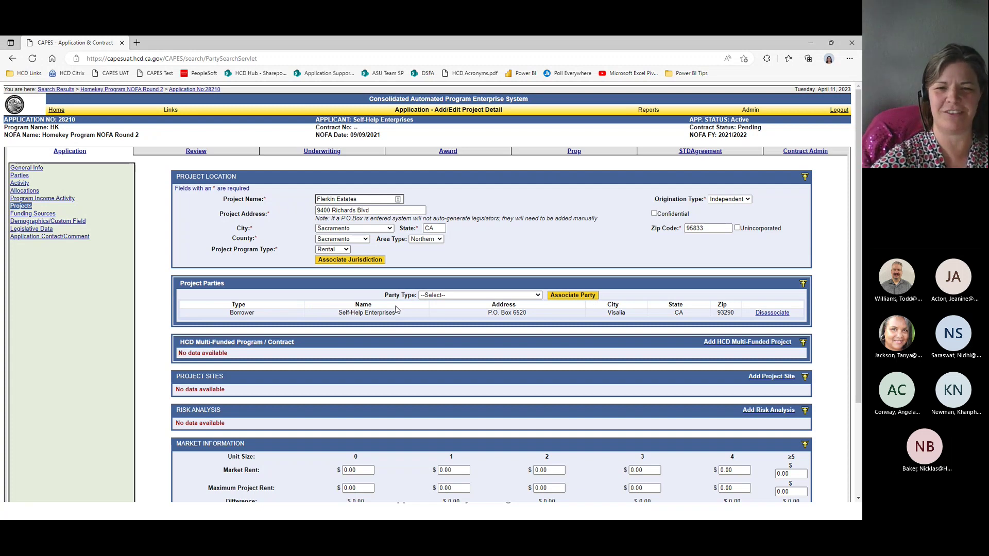
{"action": "scroll", "coordinate": [407, 289], "scroll_direction": "down", "scroll_amount": 2}
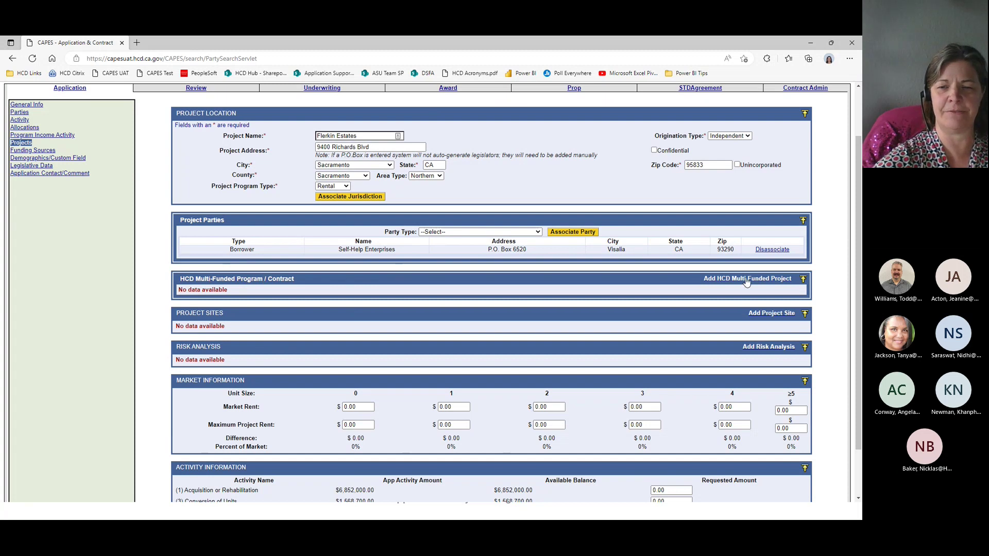
{"action": "left_click", "coordinate": [747, 279]}
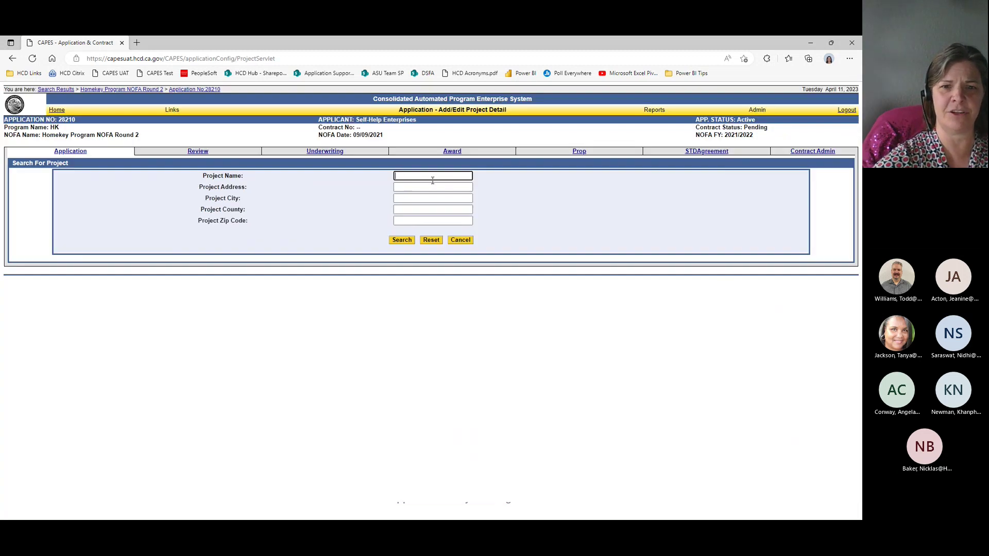
{"action": "left_click", "coordinate": [433, 177]}
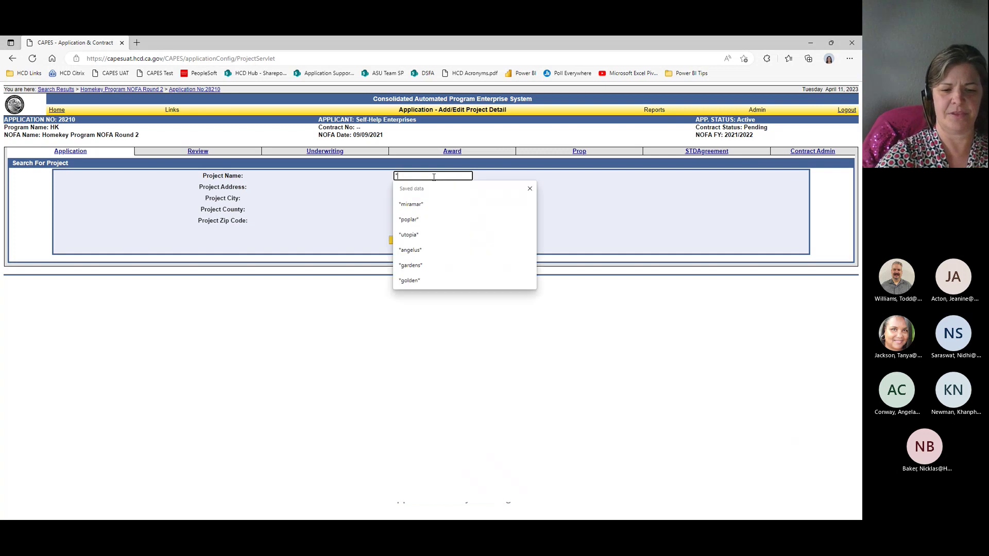
{"action": "type", "text": "*estates*"}
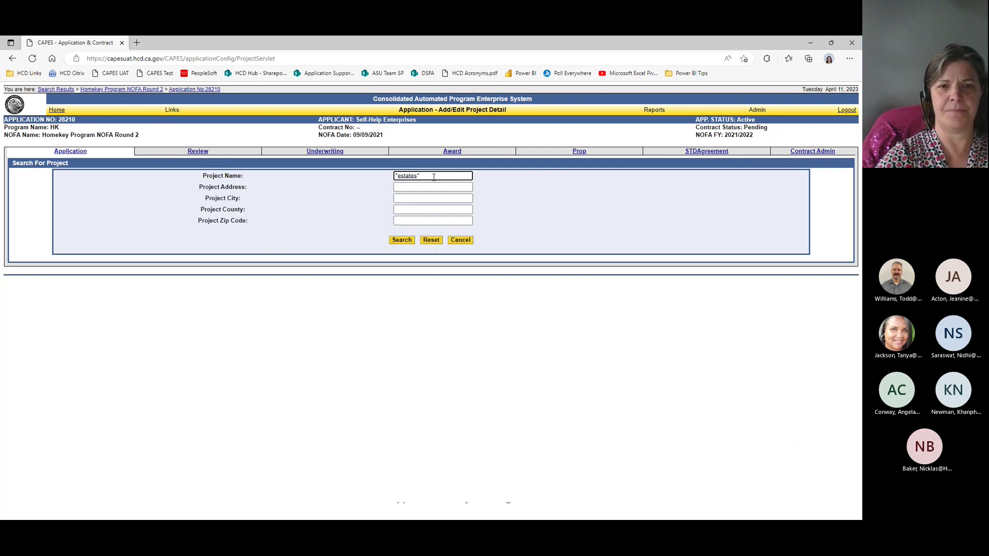
{"action": "key", "text": "Return"}
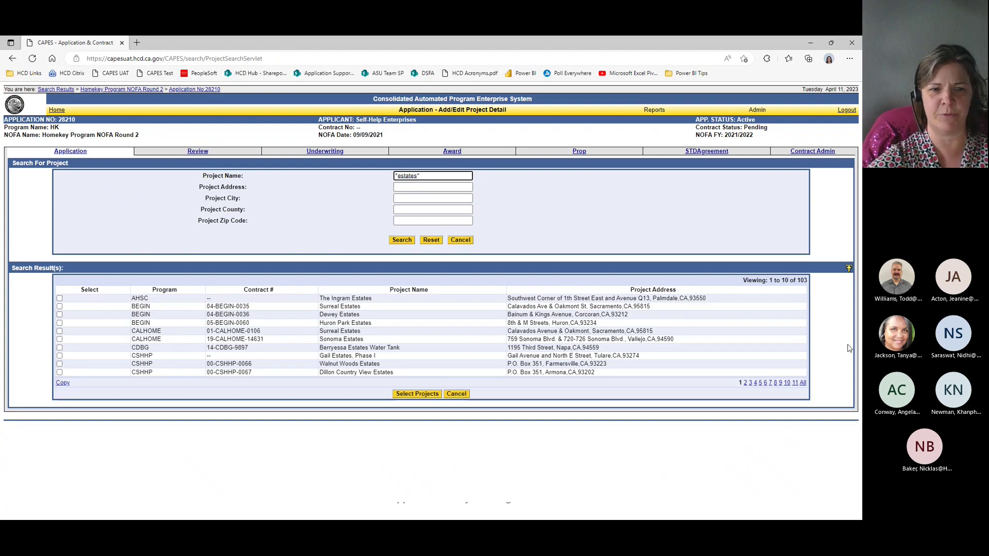
{"action": "left_click", "coordinate": [803, 384]}
{"action": "scroll", "coordinate": [734, 380], "scroll_direction": "down", "scroll_amount": 3}
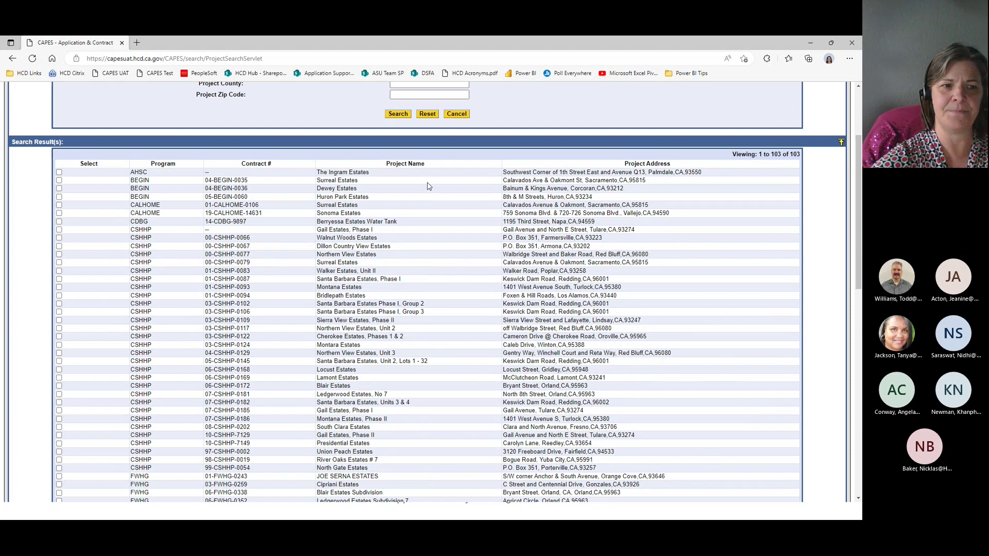
{"action": "scroll", "coordinate": [427, 187], "scroll_direction": "down", "scroll_amount": 3}
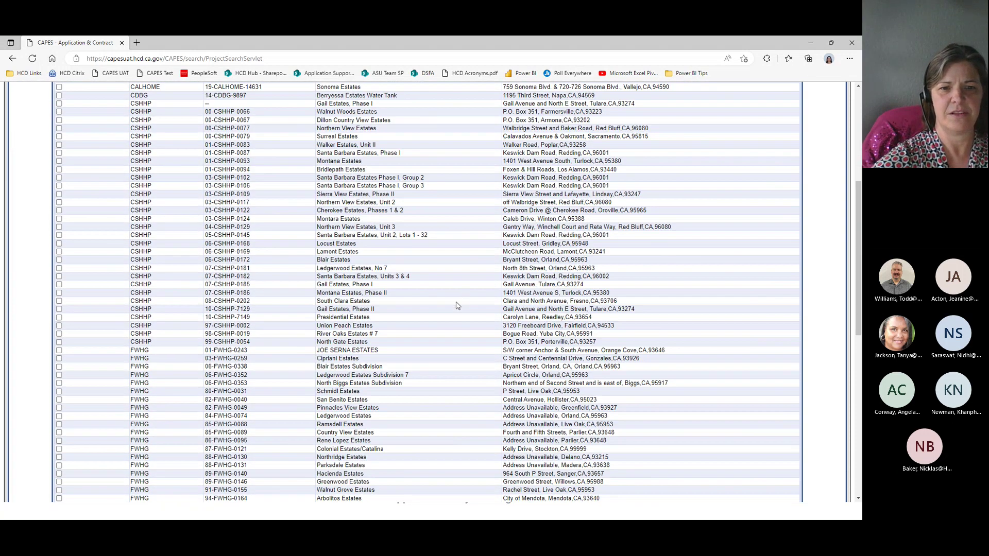
{"action": "scroll", "coordinate": [456, 306], "scroll_direction": "down", "scroll_amount": 4}
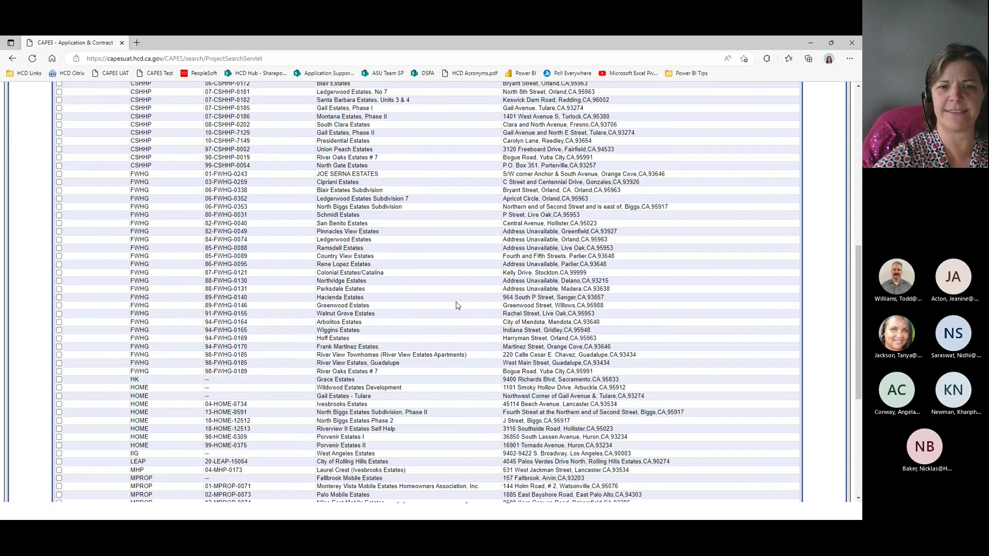
{"action": "scroll", "coordinate": [456, 306], "scroll_direction": "down", "scroll_amount": 2}
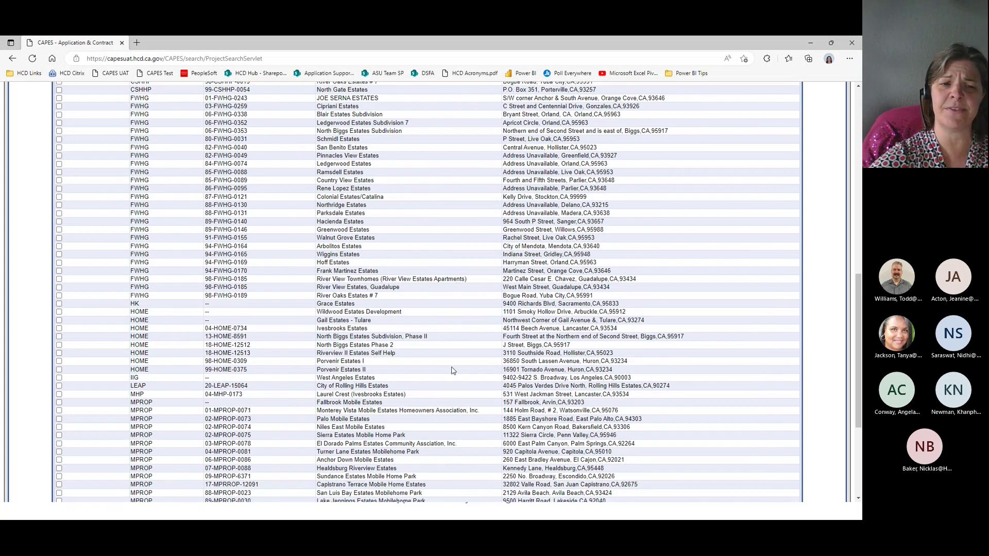
{"action": "scroll", "coordinate": [453, 369], "scroll_direction": "up", "scroll_amount": 8}
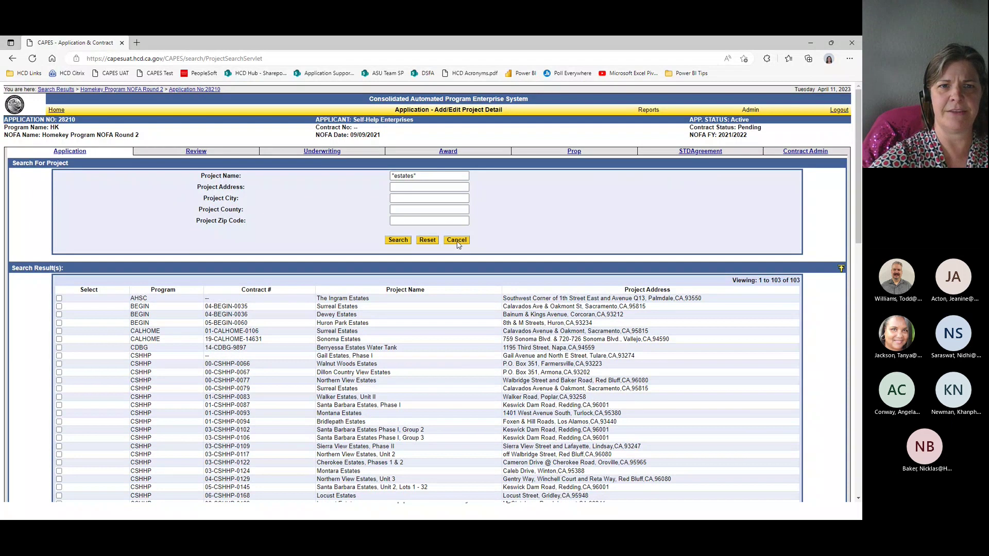
{"action": "left_click", "coordinate": [457, 241]}
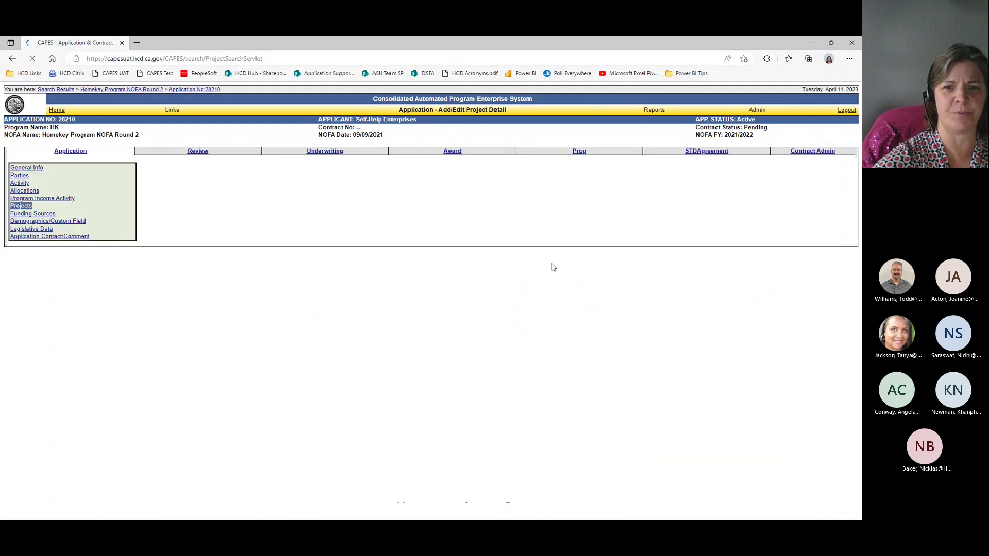
{"action": "scroll", "coordinate": [590, 373], "scroll_direction": "down", "scroll_amount": 1}
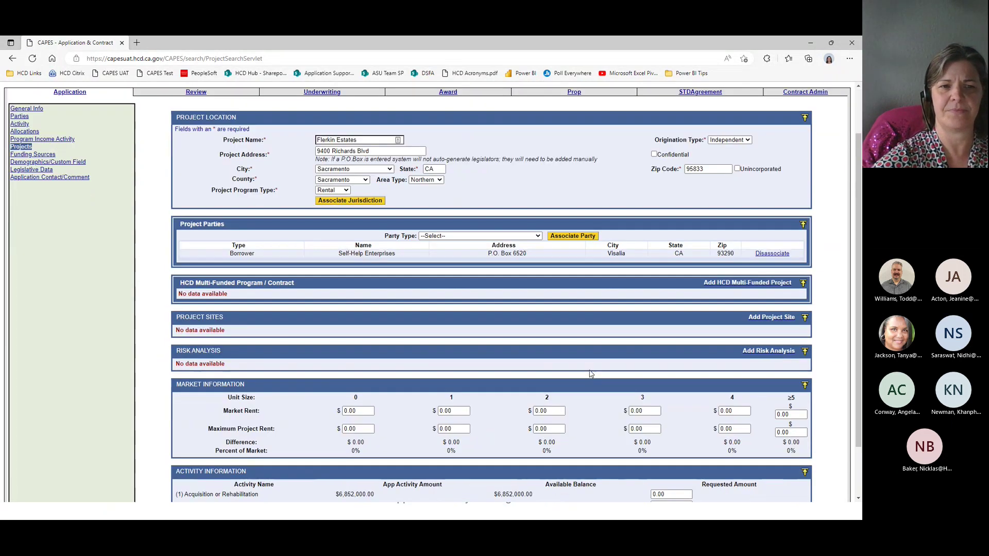
{"action": "scroll", "coordinate": [591, 375], "scroll_direction": "down", "scroll_amount": 1}
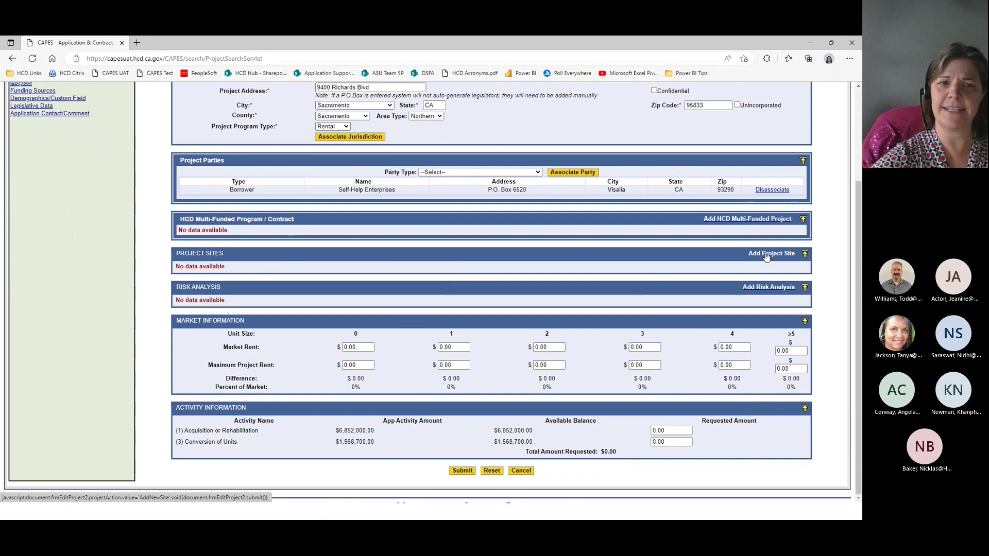
{"action": "left_click", "coordinate": [766, 258]}
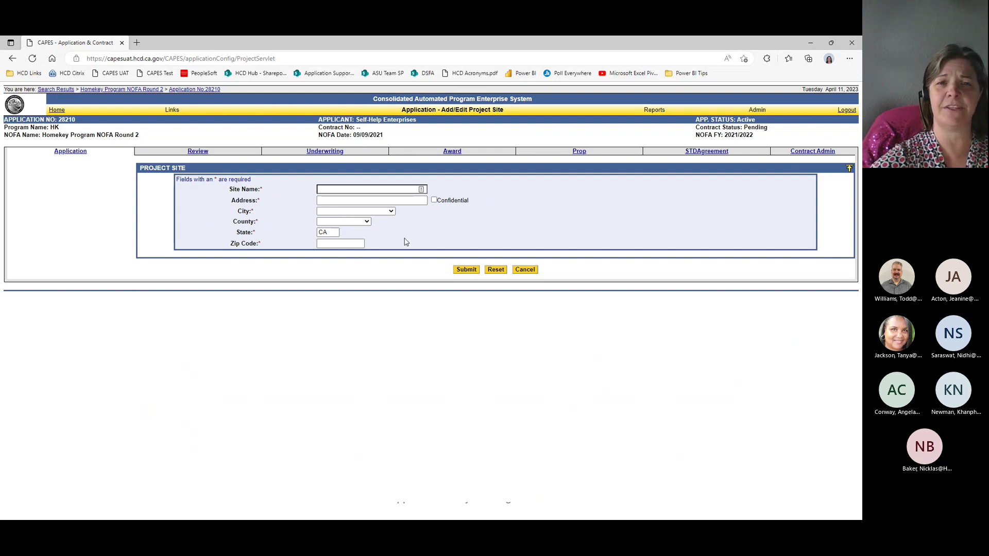
{"action": "left_click", "coordinate": [525, 271]}
{"action": "left_click_drag", "start_coordinate": [371, 210], "coordinate": [312, 215]}
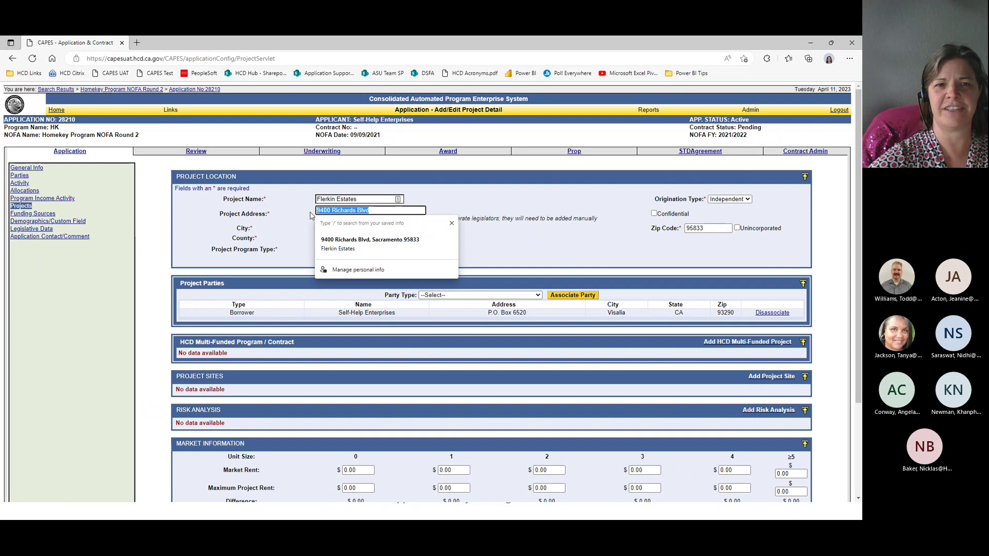
{"action": "left_click", "coordinate": [308, 217]}
Step: Enter market rents 856 and 1650 and maximum project rents 546 and 942 for sizes 1 and 2
{"action": "scroll", "coordinate": [390, 300], "scroll_direction": "down", "scroll_amount": 3}
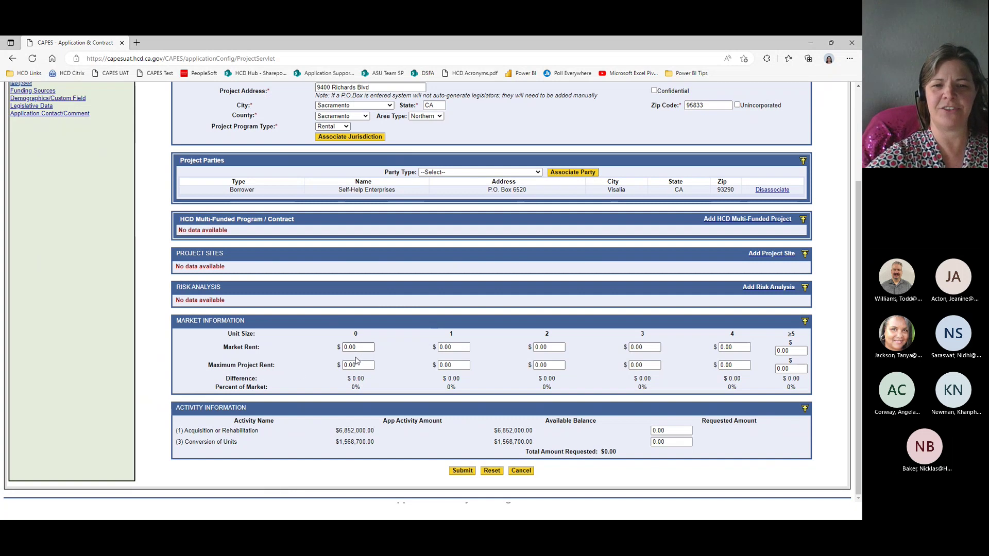
{"action": "left_click", "coordinate": [463, 347]}
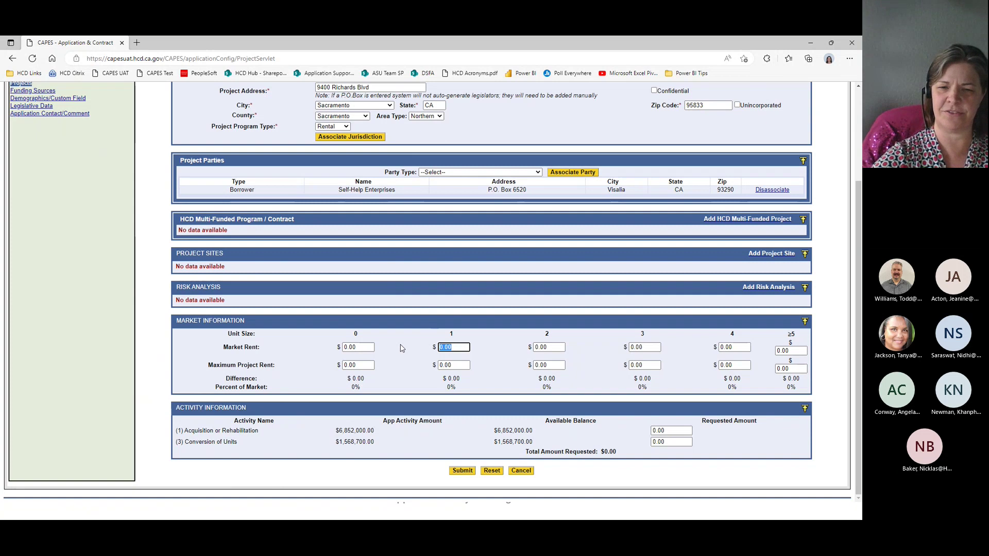
{"action": "type", "text": "856"}
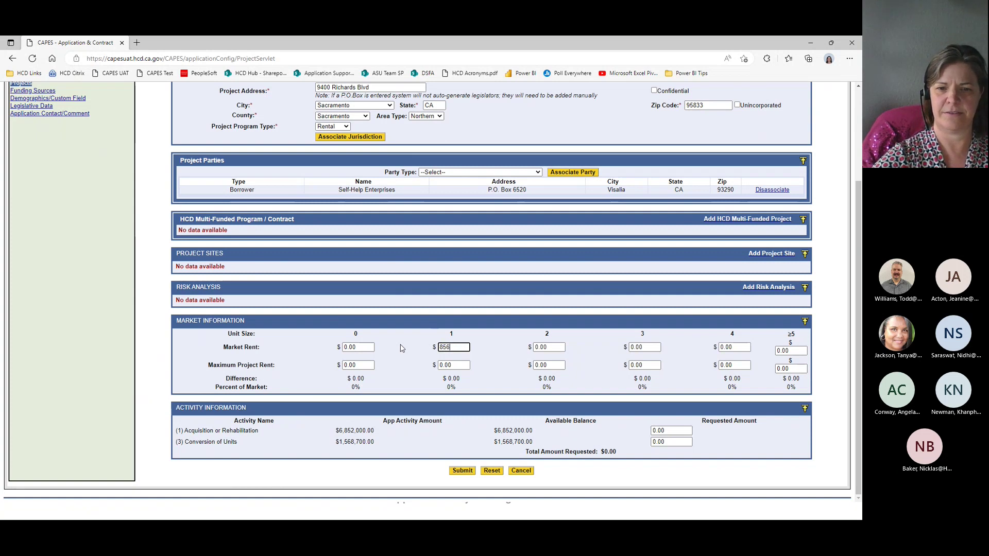
{"action": "key", "text": "Tab"}
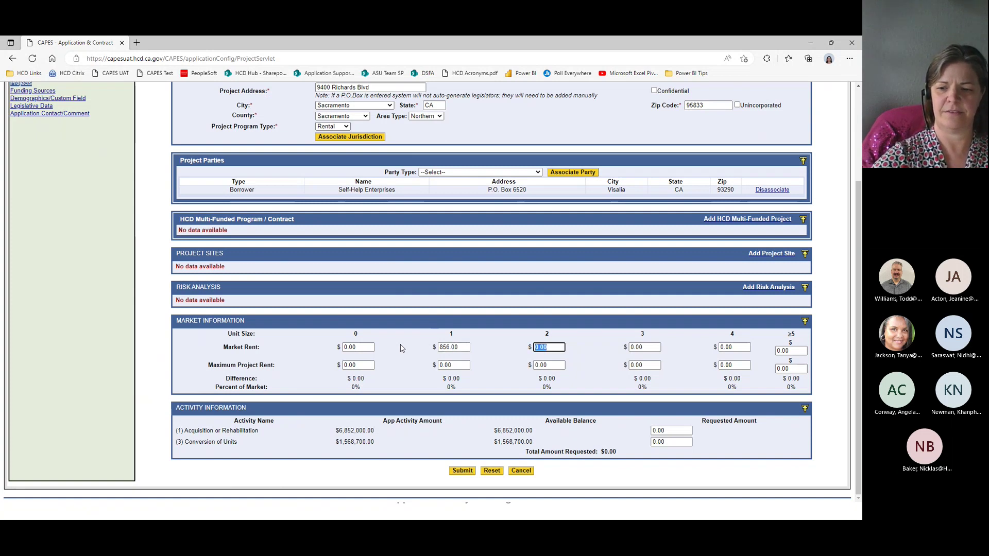
{"action": "type", "text": "1650"}
{"action": "key", "text": "Tab"}
{"action": "key", "text": "Tab"}
{"action": "key", "text": "Tab"}
{"action": "key", "text": "Tab"}
{"action": "key", "text": "Tab"}
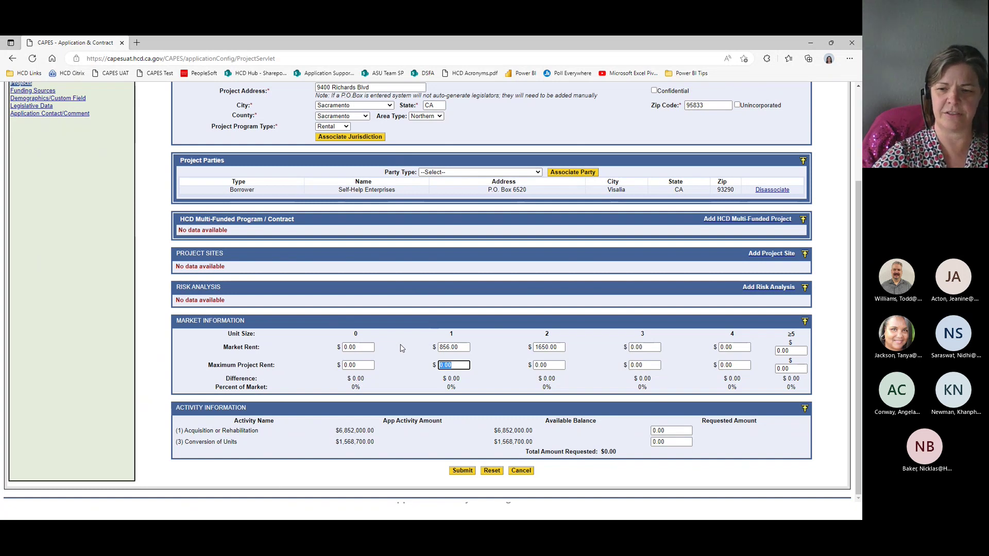
{"action": "type", "text": "546"}
{"action": "key", "text": "Tab"}
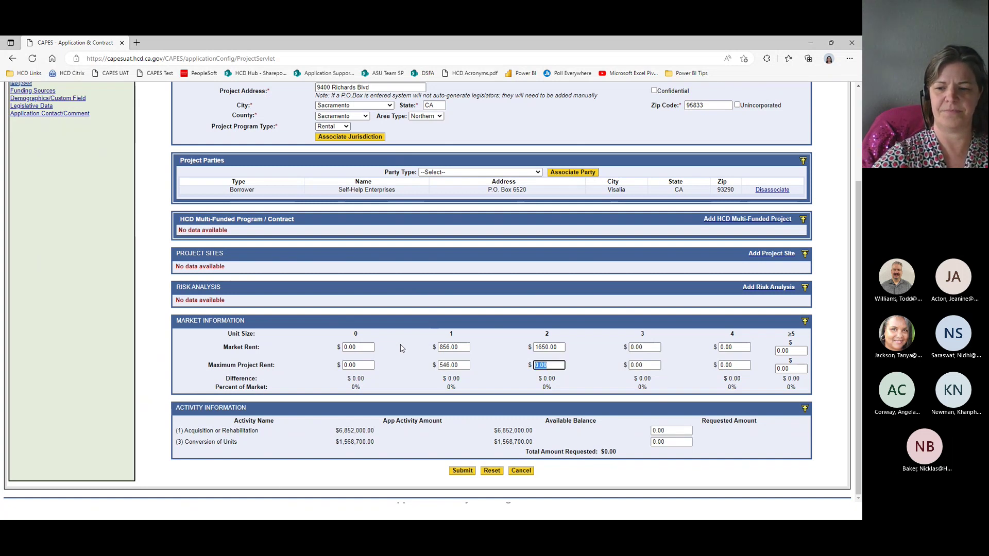
{"action": "type", "text": "9"}
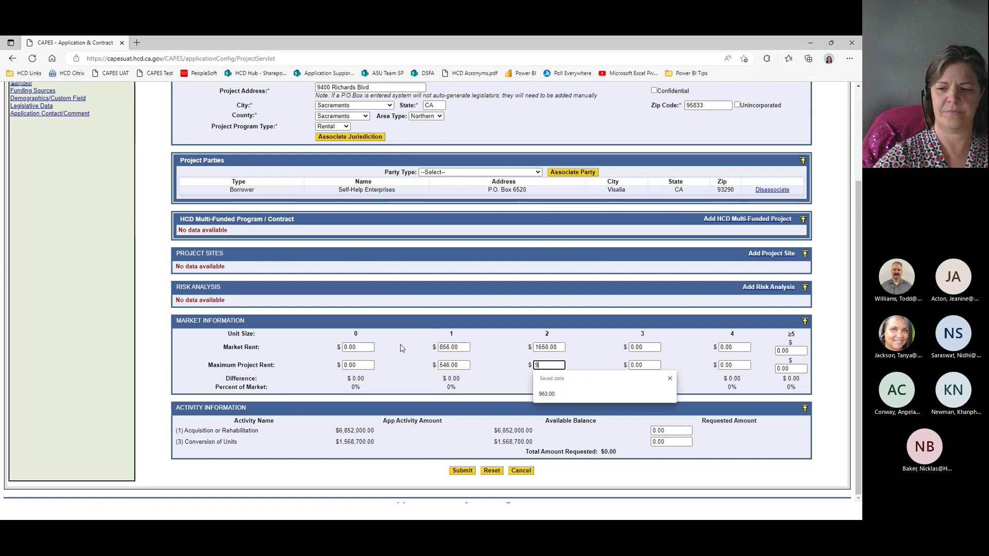
{"action": "type", "text": "42"}
{"action": "key", "text": "Tab"}
{"action": "key", "text": "Tab"}
{"action": "key", "text": "Tab"}
{"action": "key", "text": "Tab"}
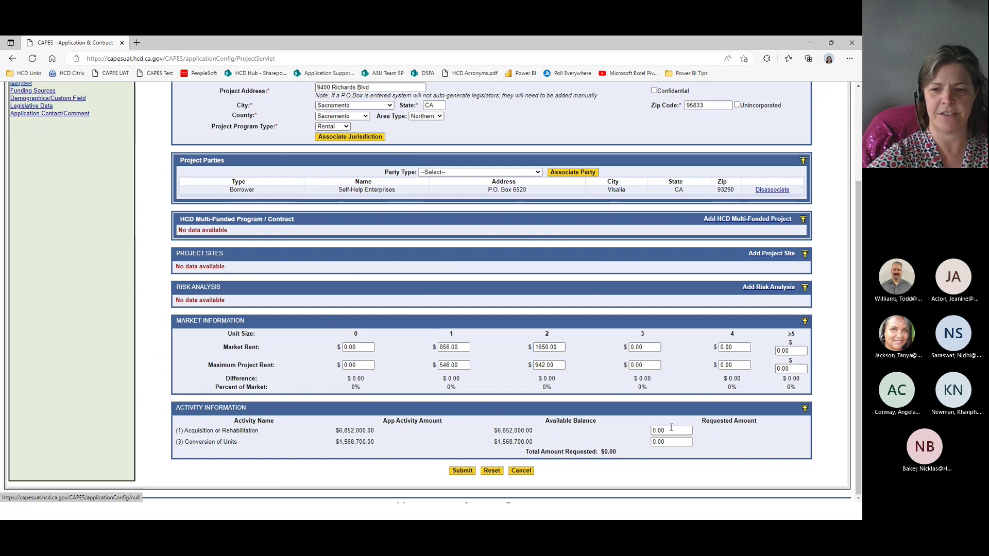
Step: Set requested amounts to 6,852,000 for acquisition and 1,568,700 for conversion, then submit
{"action": "left_click_drag", "start_coordinate": [688, 431], "coordinate": [631, 425]}
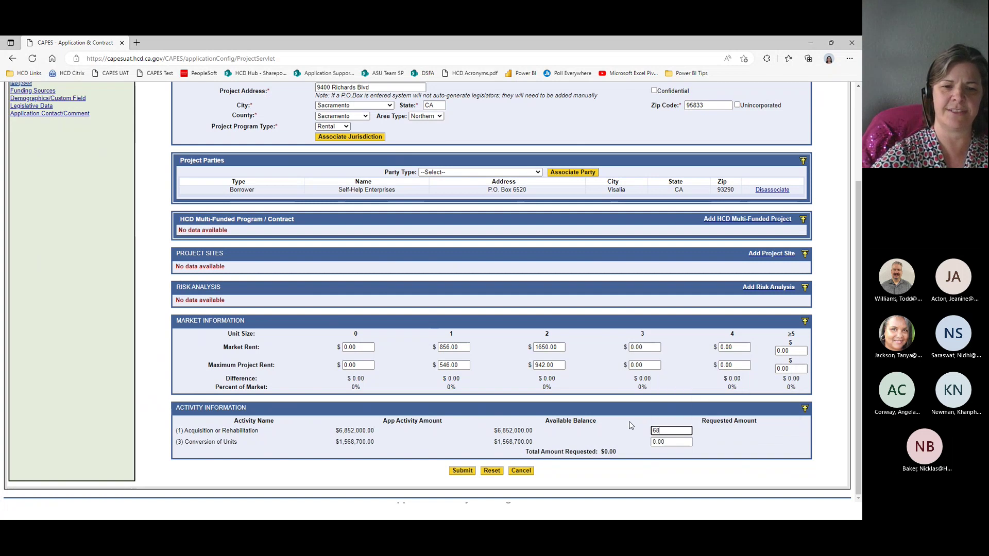
{"action": "type", "text": "6852000"}
{"action": "key", "text": "Tab"}
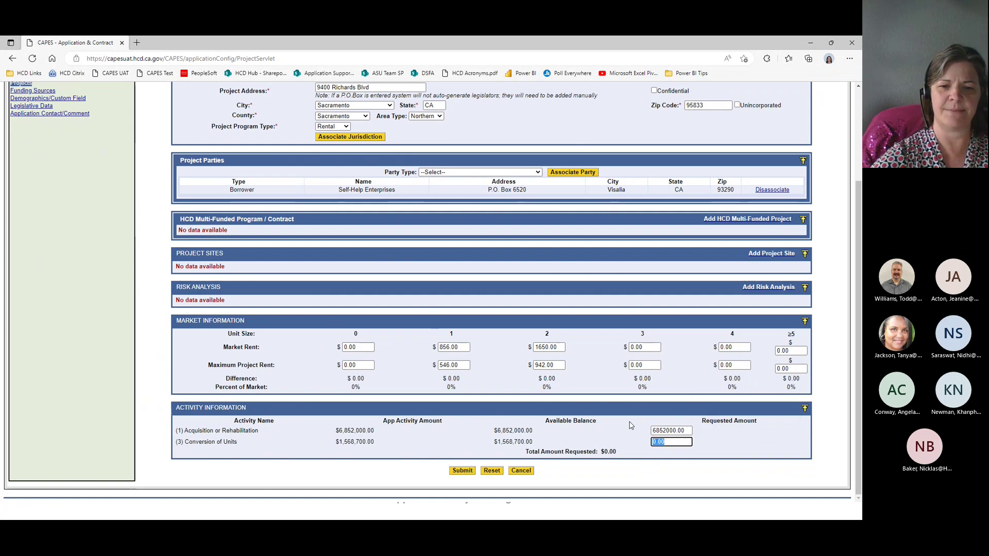
{"action": "type", "text": "1568700"}
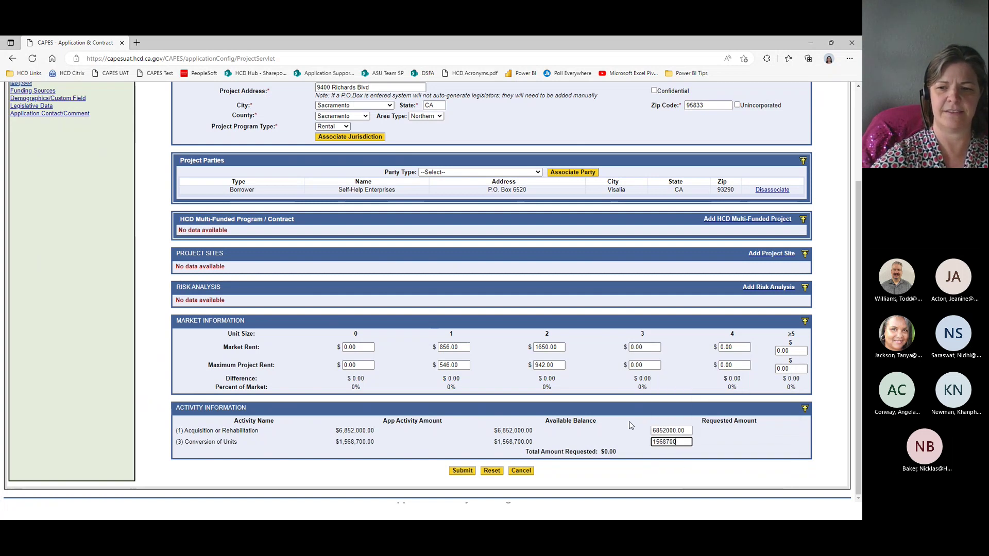
{"action": "key", "text": "Tab"}
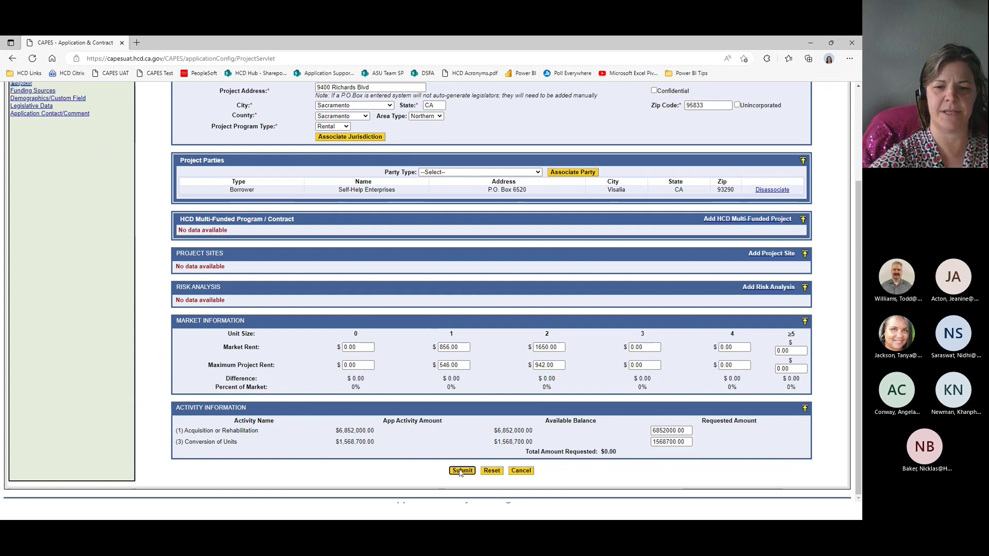
{"action": "left_click", "coordinate": [461, 472]}
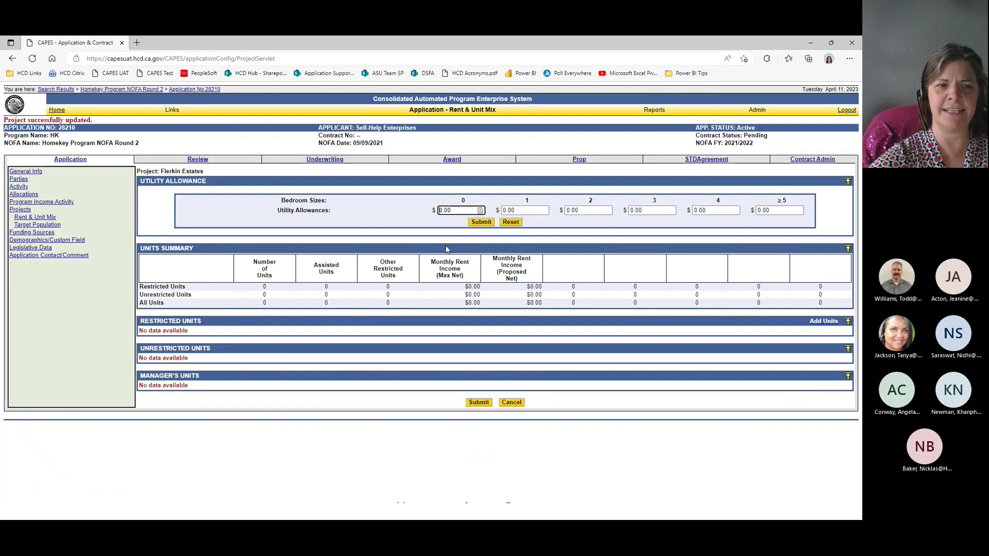
Step: Enter utility allowances 89 and 725, then back out of the Add Units form
{"action": "left_click", "coordinate": [529, 211]}
{"action": "type", "text": "89"}
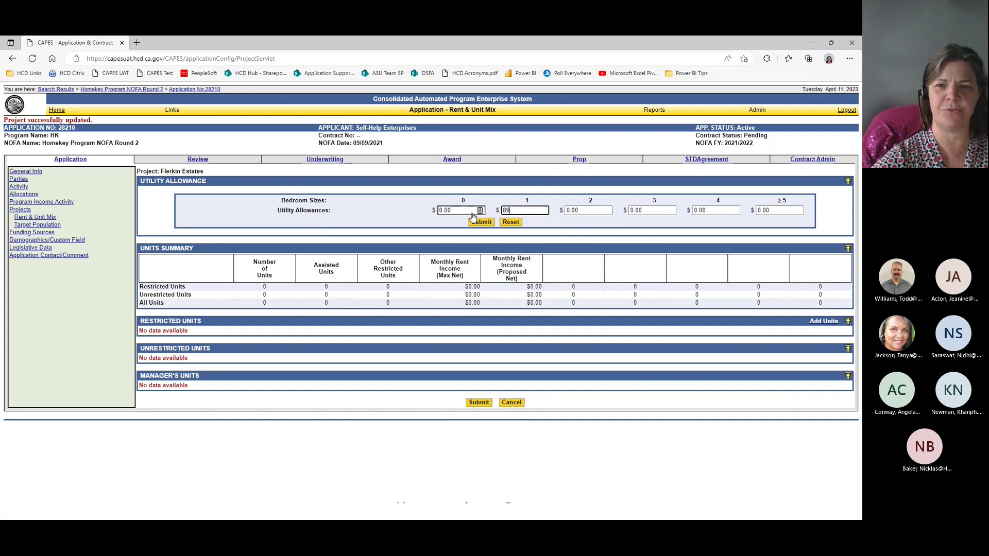
{"action": "key", "text": "Tab"}
{"action": "type", "text": "725"}
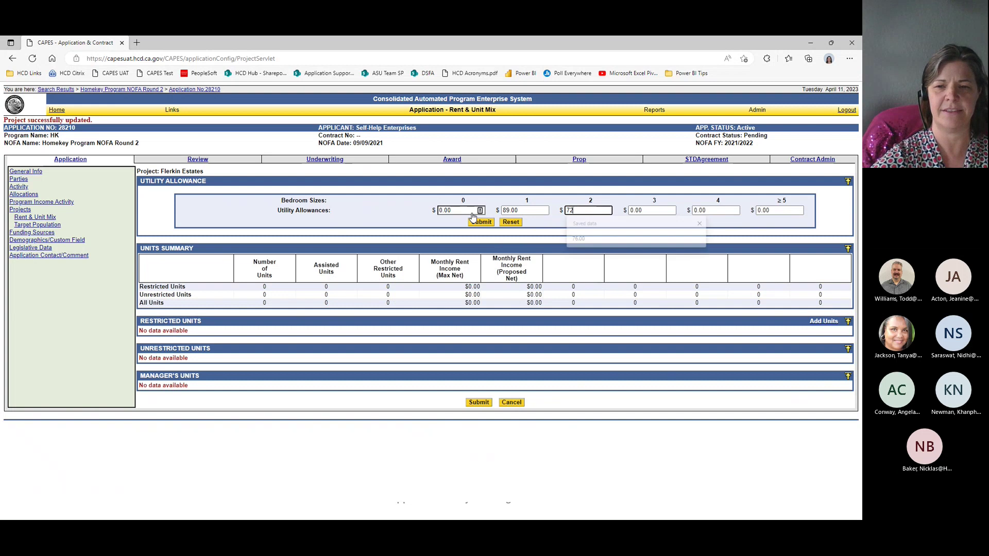
{"action": "key", "text": "Tab"}
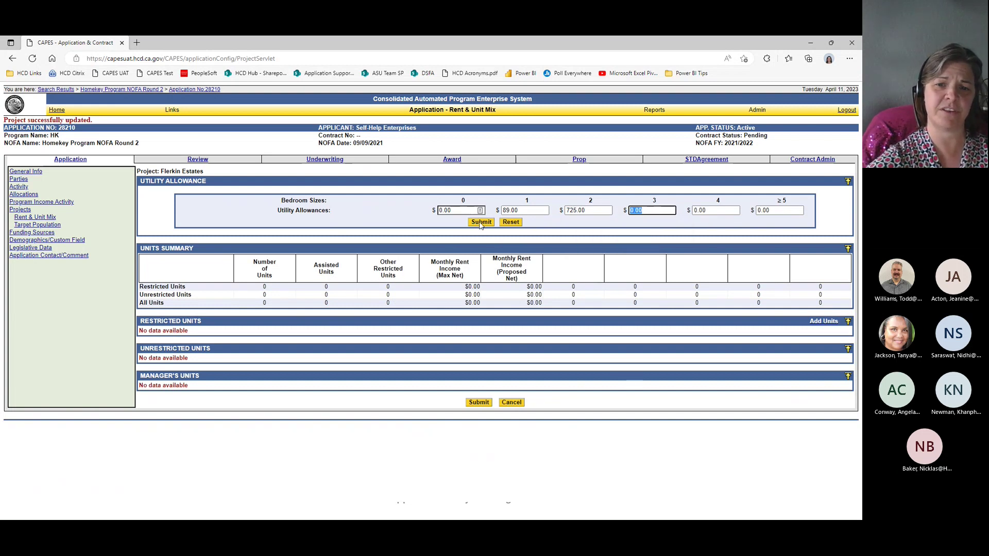
{"action": "left_click", "coordinate": [824, 322]}
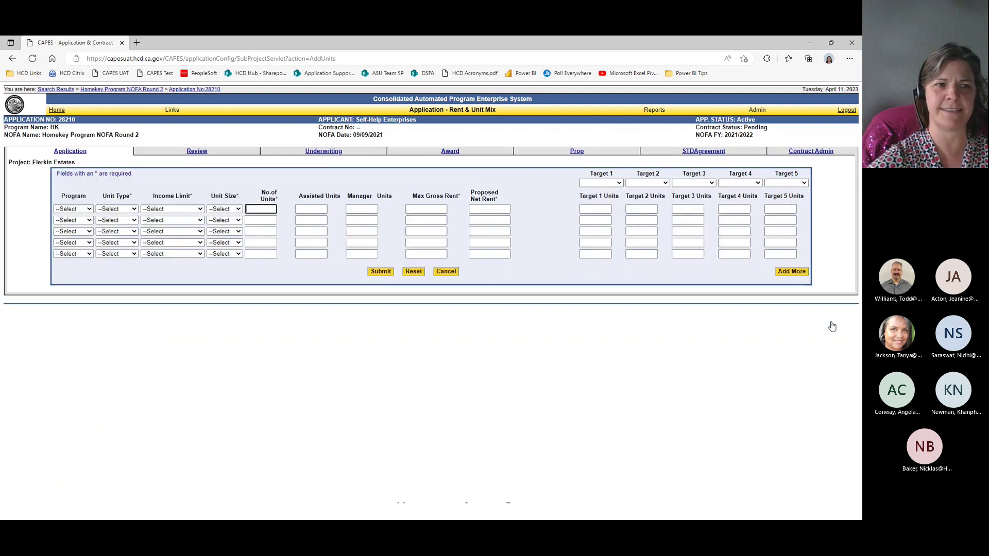
{"action": "left_click", "coordinate": [445, 272]}
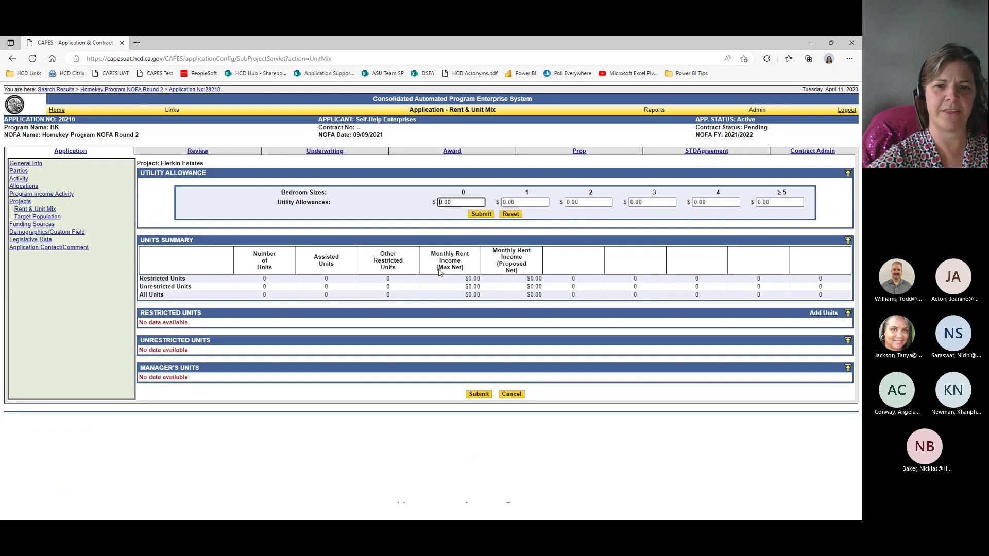
Step: Correct utility allowances to 85 for 1-bedroom and 120 for 2-bedroom, submit, and start adding units
{"action": "key", "text": "Tab"}
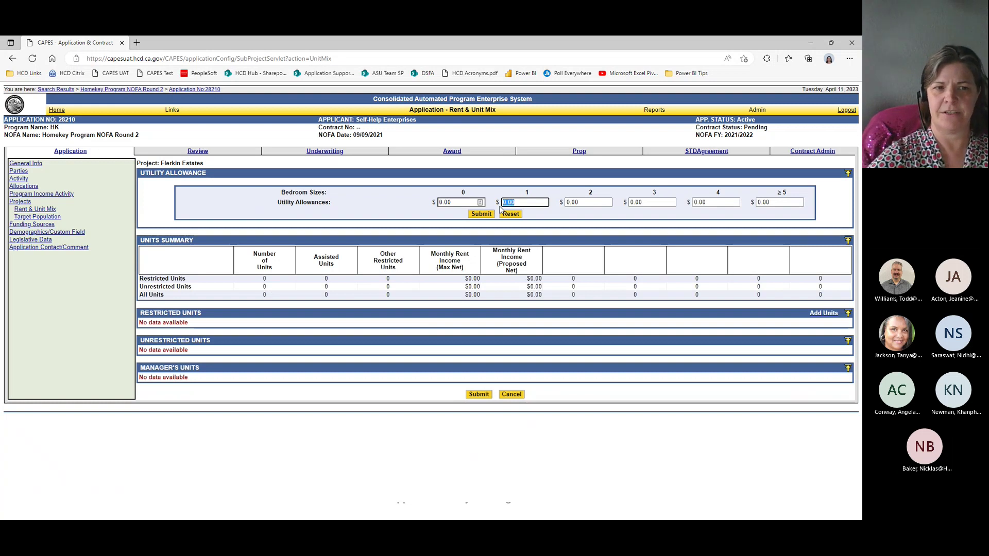
{"action": "type", "text": "85"}
{"action": "key", "text": "Tab"}
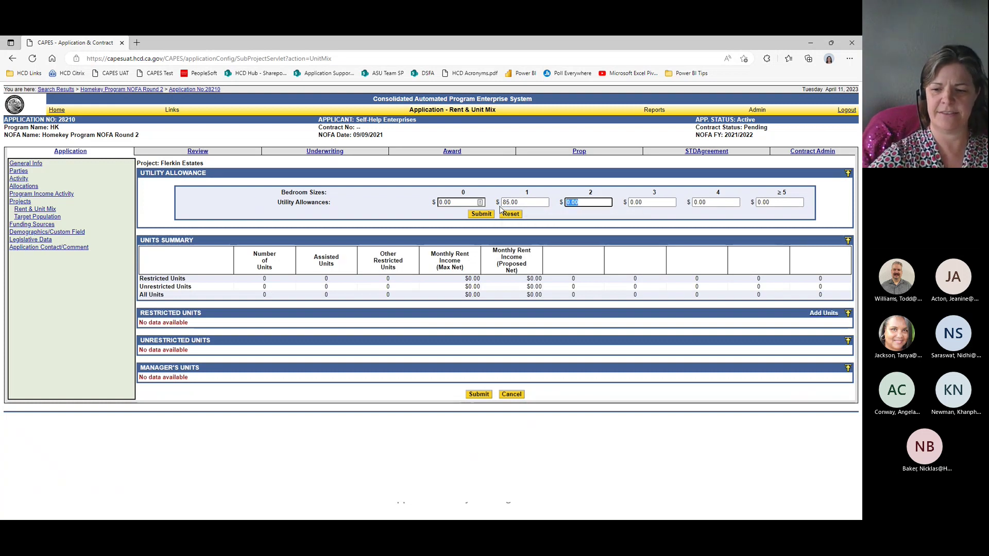
{"action": "type", "text": "120"}
{"action": "key", "text": "Tab"}
{"action": "key", "text": "Tab"}
{"action": "key", "text": "Tab"}
{"action": "key", "text": "Tab"}
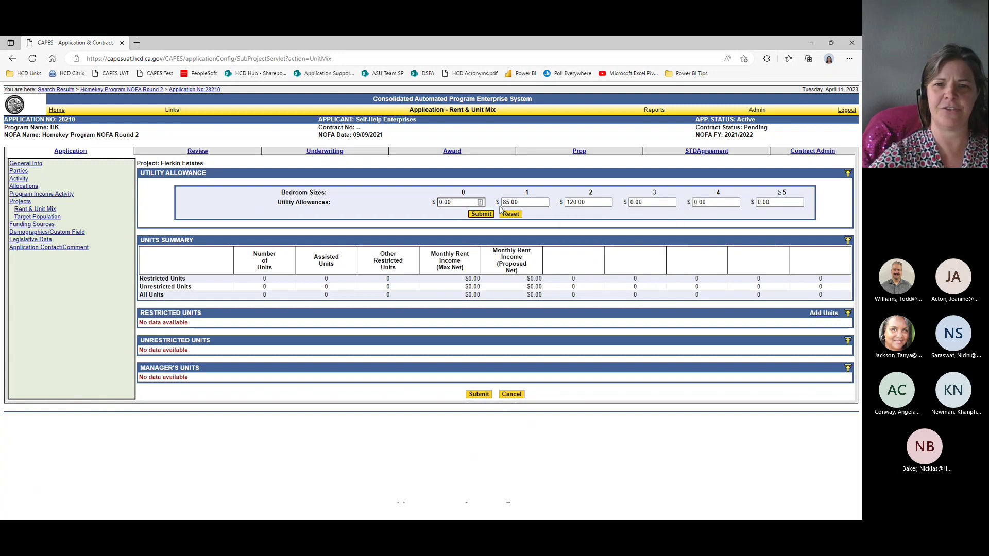
{"action": "key", "text": "Return"}
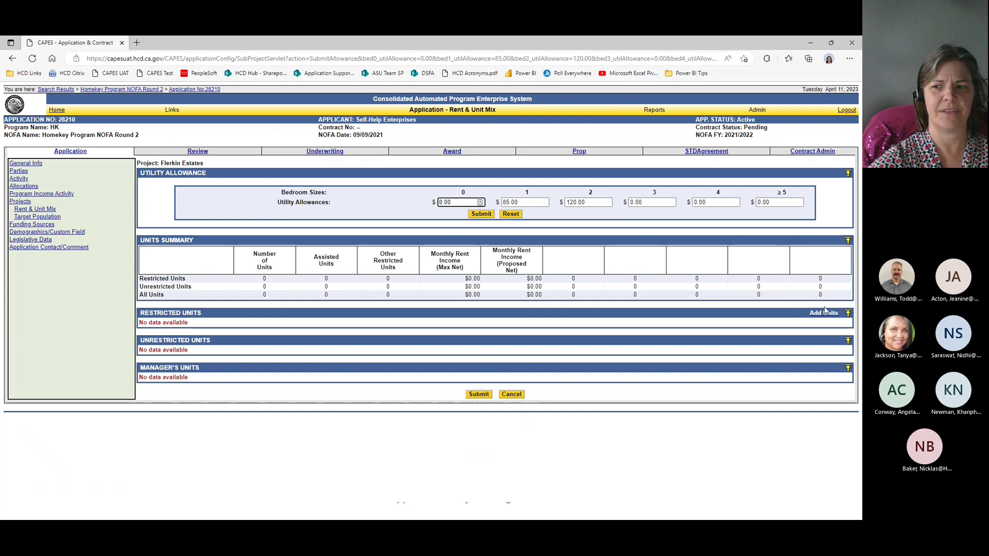
{"action": "left_click", "coordinate": [825, 313]}
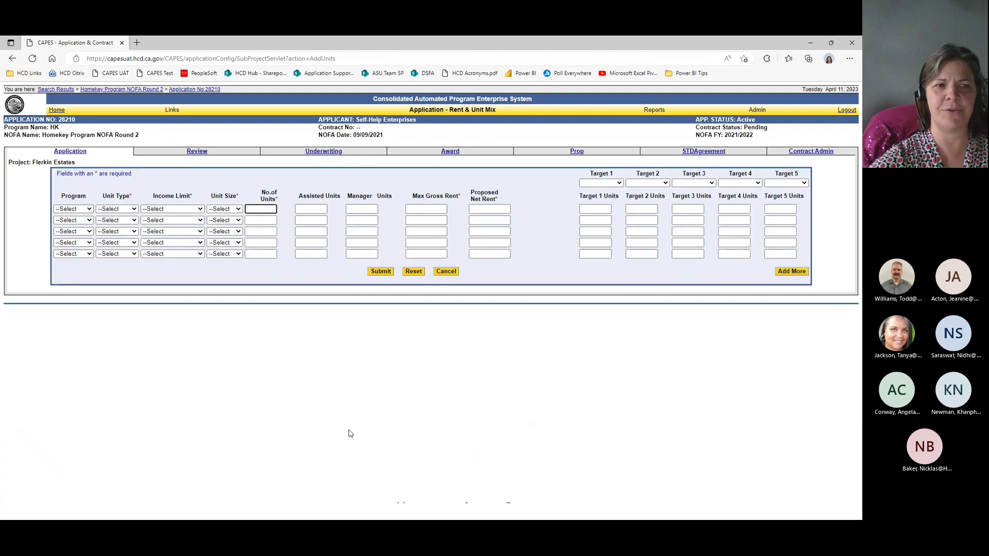
Step: Make the first unit row an HK Restricted Manager's Unit
{"action": "left_click", "coordinate": [90, 210]}
{"action": "type", "text": "hk"}
{"action": "key", "text": "Return"}
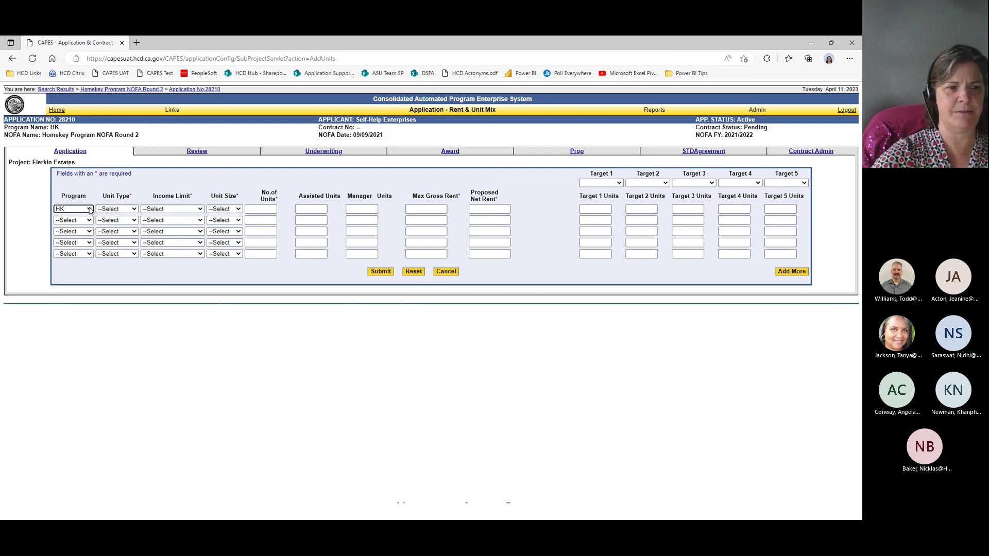
{"action": "key", "text": "Tab"}
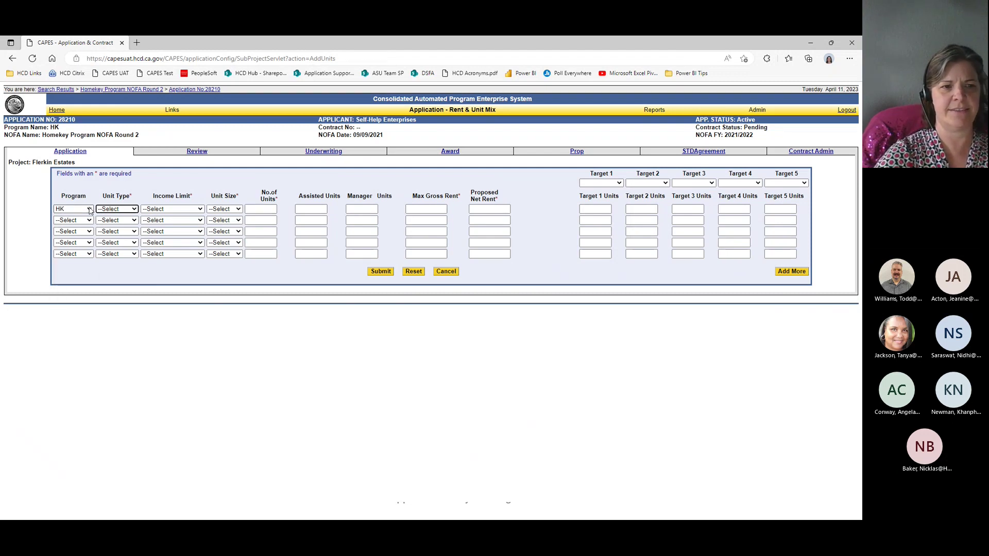
{"action": "type", "text": "ricted"}
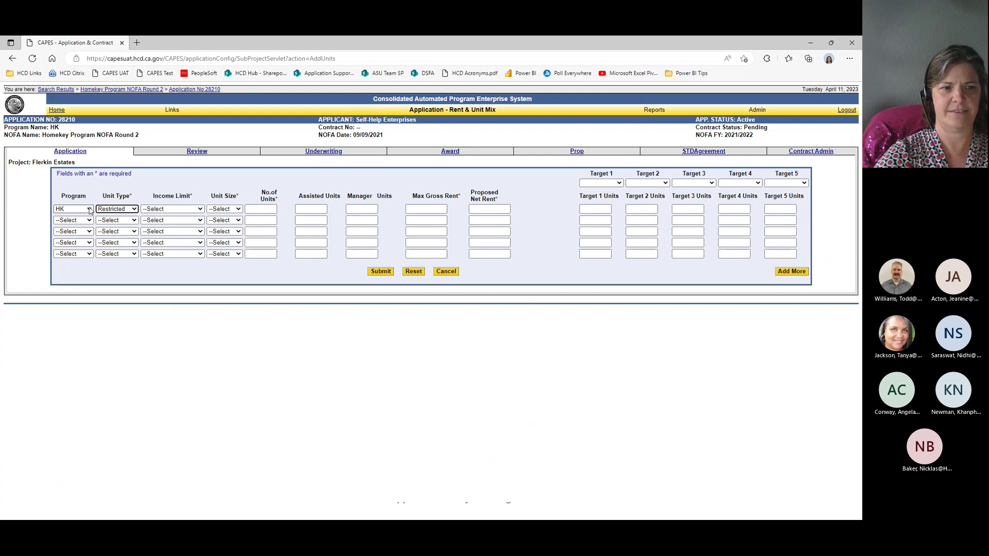
{"action": "key", "text": "Tab"}
{"action": "type", "text": "m"}
{"action": "key", "text": "Tab"}
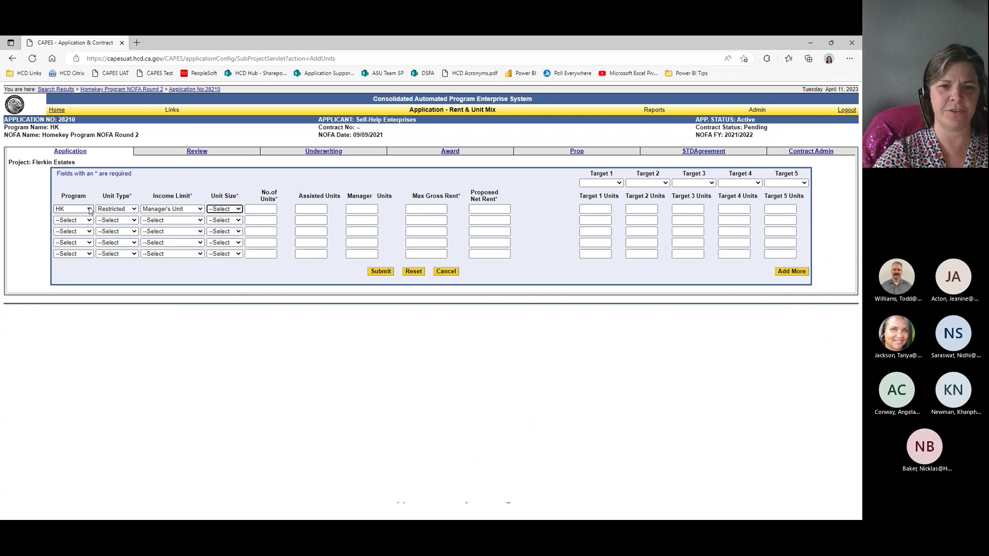
Step: Give the manager's unit row unit size 2, 1 unit, and rents of 0
{"action": "key", "text": "Tab"}
{"action": "key", "text": "Tab"}
{"action": "key", "text": "Tab"}
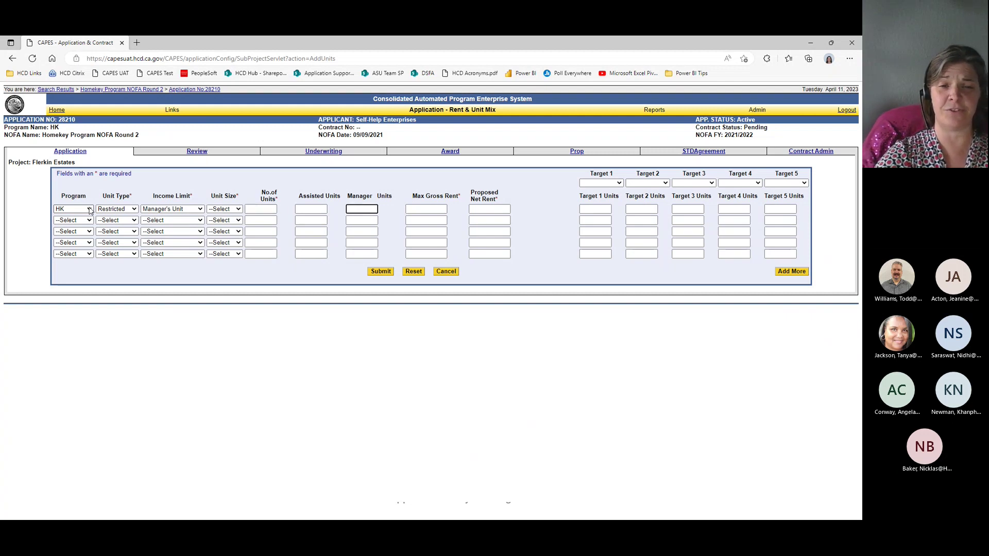
{"action": "key", "text": "shift+Tab"}
{"action": "key", "text": "shift+Tab"}
{"action": "key", "text": "shift+Tab"}
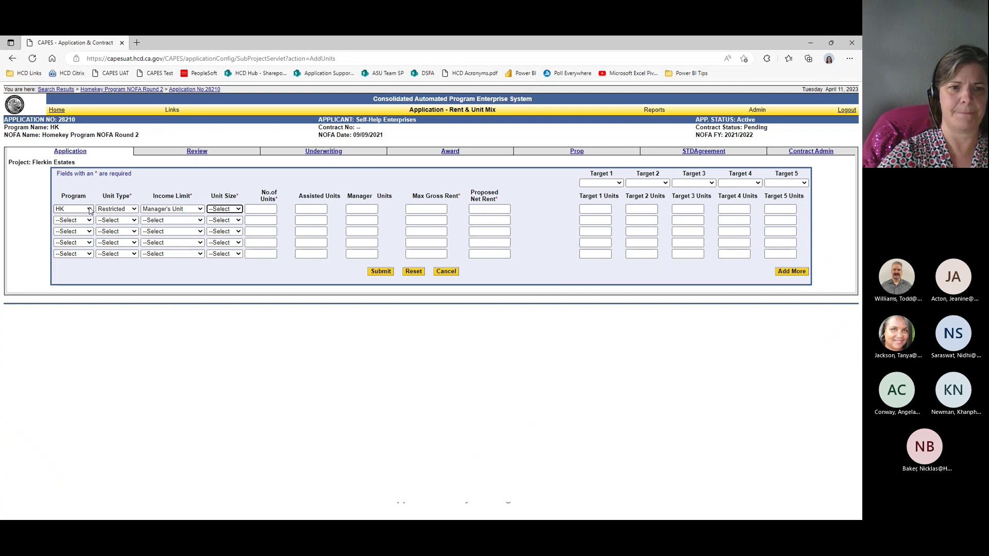
{"action": "key", "text": "2"}
{"action": "key", "text": "Tab"}
{"action": "type", "text": "1"}
{"action": "key", "text": "Tab"}
{"action": "key", "text": "Tab"}
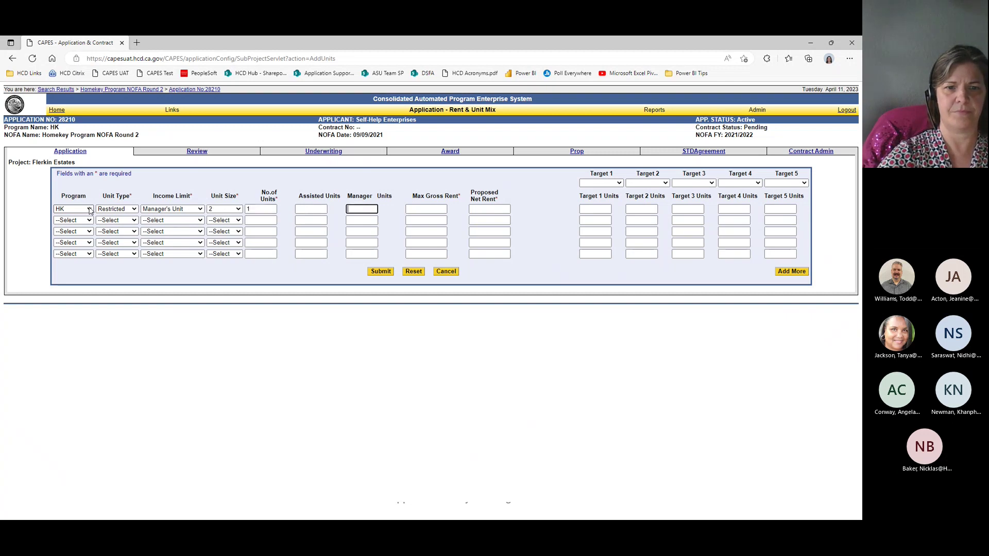
{"action": "key", "text": "Tab"}
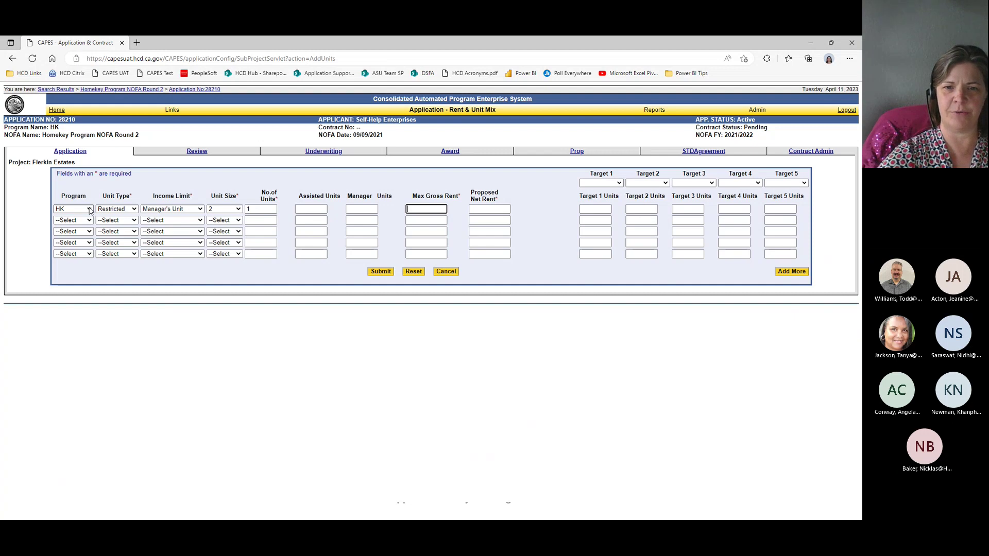
{"action": "type", "text": "0"}
{"action": "key", "text": "Tab"}
{"action": "type", "text": "0"}
{"action": "key", "text": "Tab"}
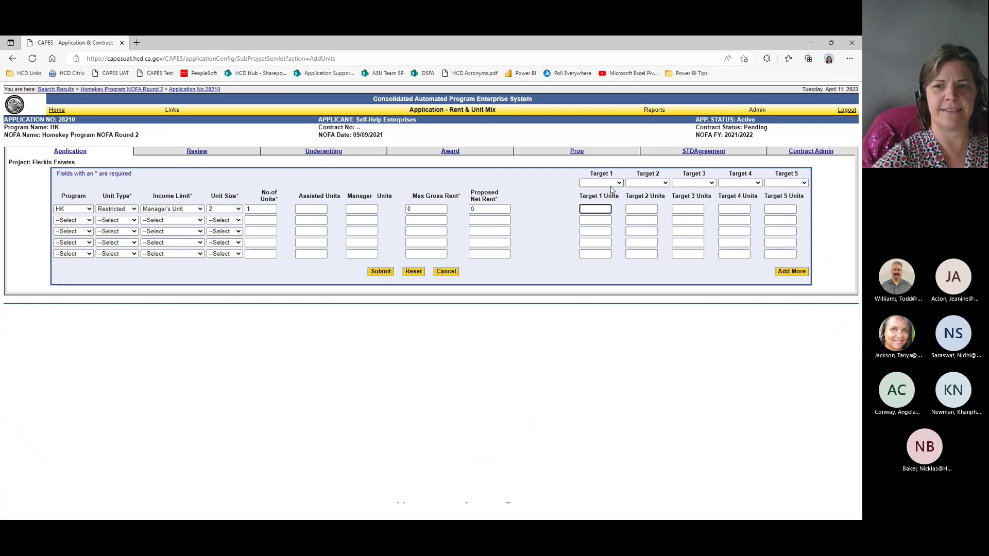
Step: Choose HOMELESS as Target 1 and PAS as Target 2 populations
{"action": "left_click", "coordinate": [619, 184]}
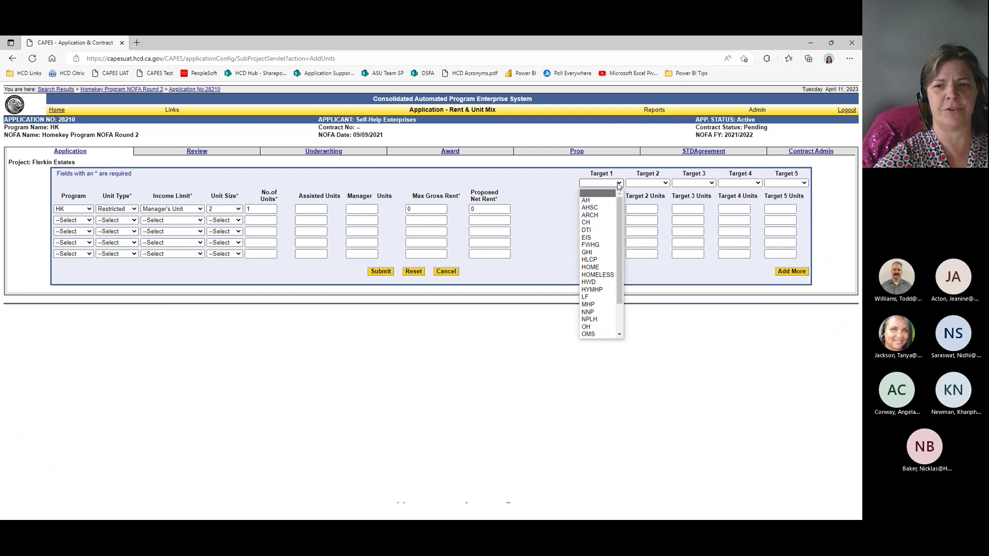
{"action": "left_click", "coordinate": [613, 276]}
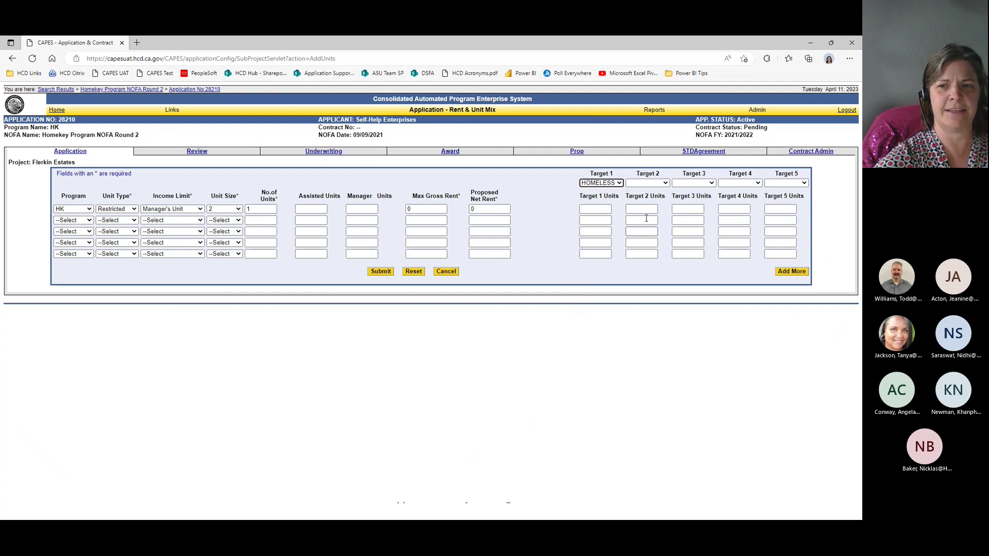
{"action": "left_click", "coordinate": [653, 184]}
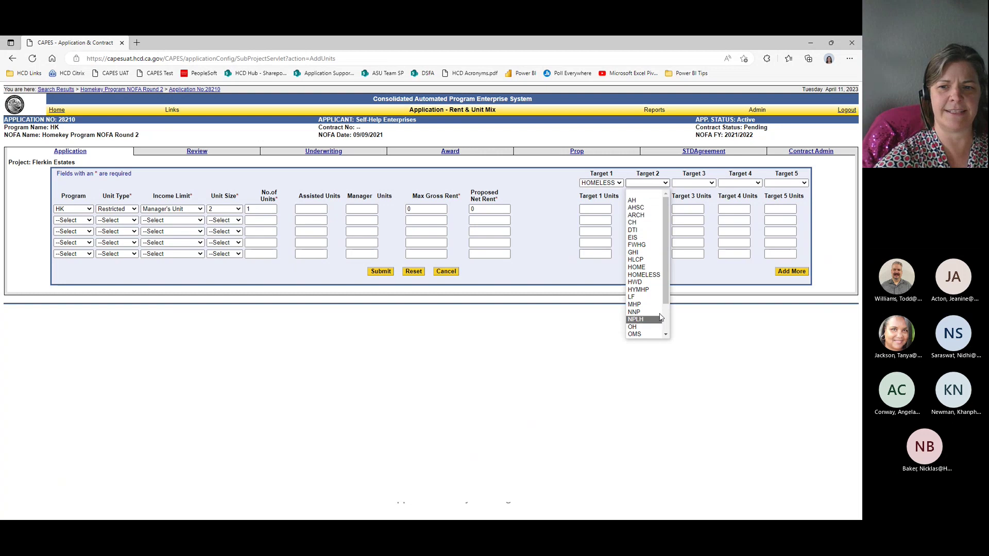
{"action": "scroll", "coordinate": [658, 319], "scroll_direction": "down", "scroll_amount": 2}
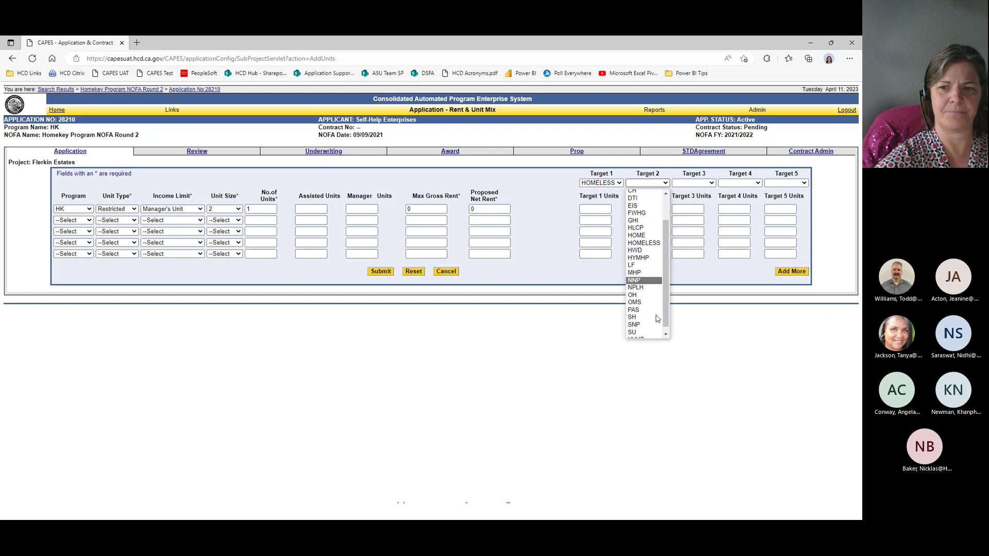
{"action": "left_click", "coordinate": [650, 305]}
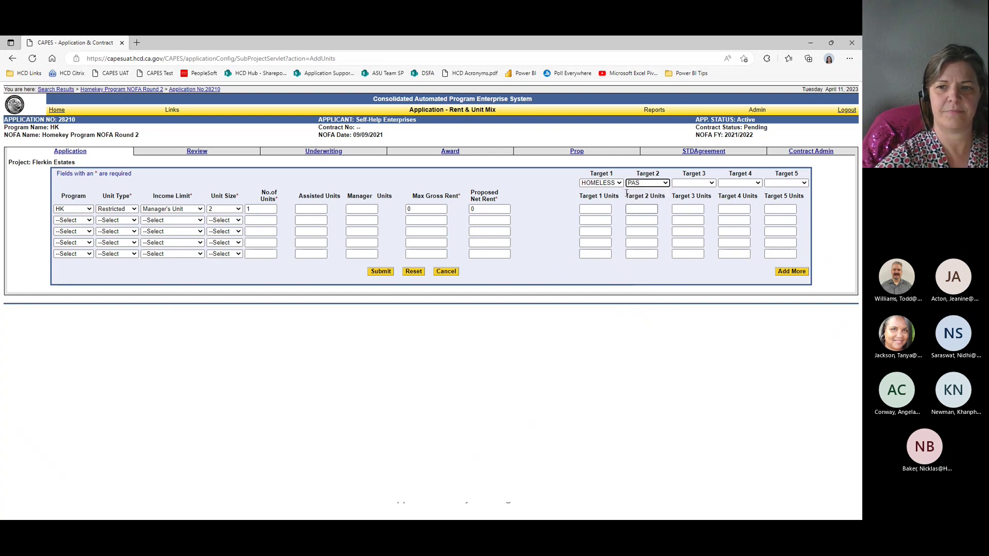
Step: Set the second unit row to program HK, Restricted, income limit 35% OF AMI
{"action": "left_click", "coordinate": [89, 221]}
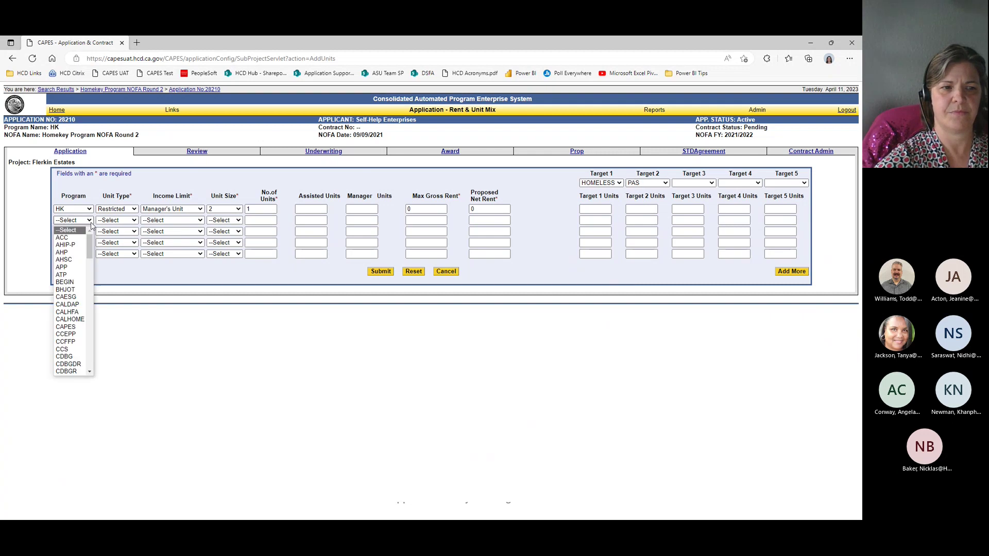
{"action": "type", "text": "hk"}
{"action": "key", "text": "Return"}
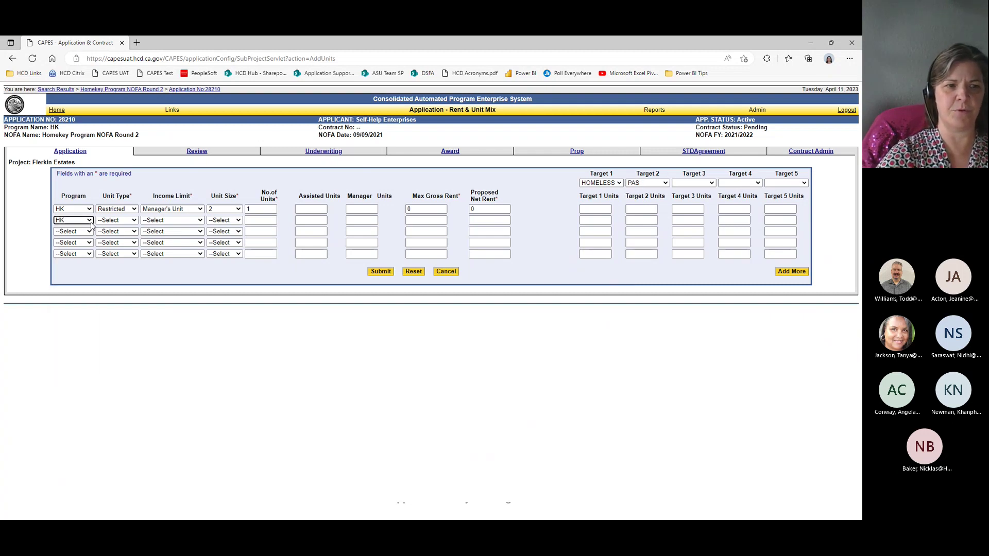
{"action": "key", "text": "Tab"}
{"action": "type", "text": "r"}
{"action": "key", "text": "Tab"}
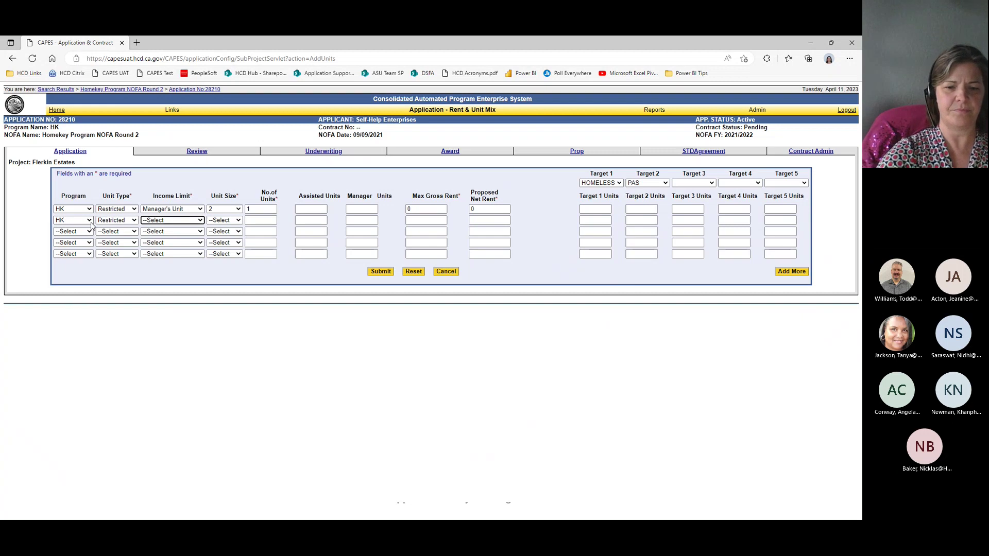
{"action": "type", "text": "35% OF AMI"}
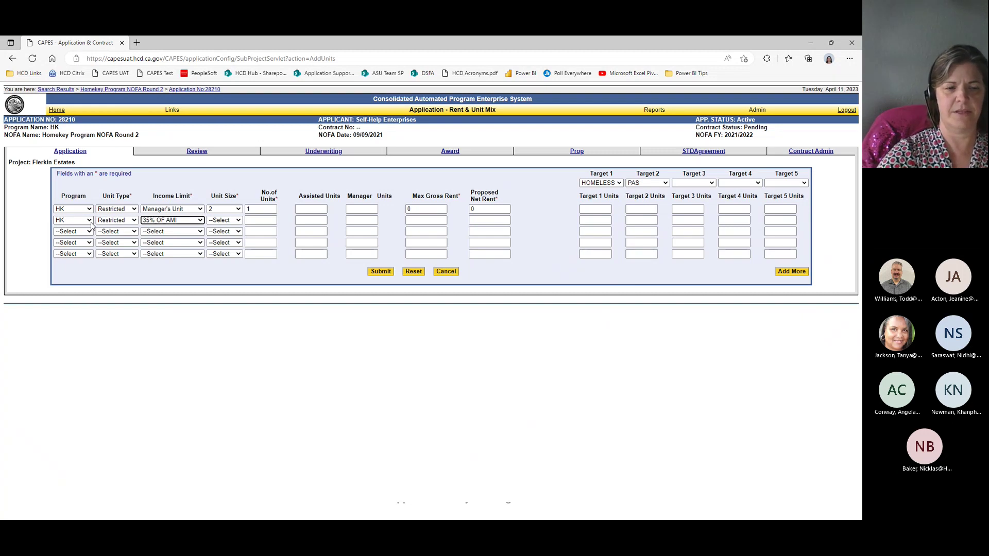
{"action": "key", "text": "alt+Down"}
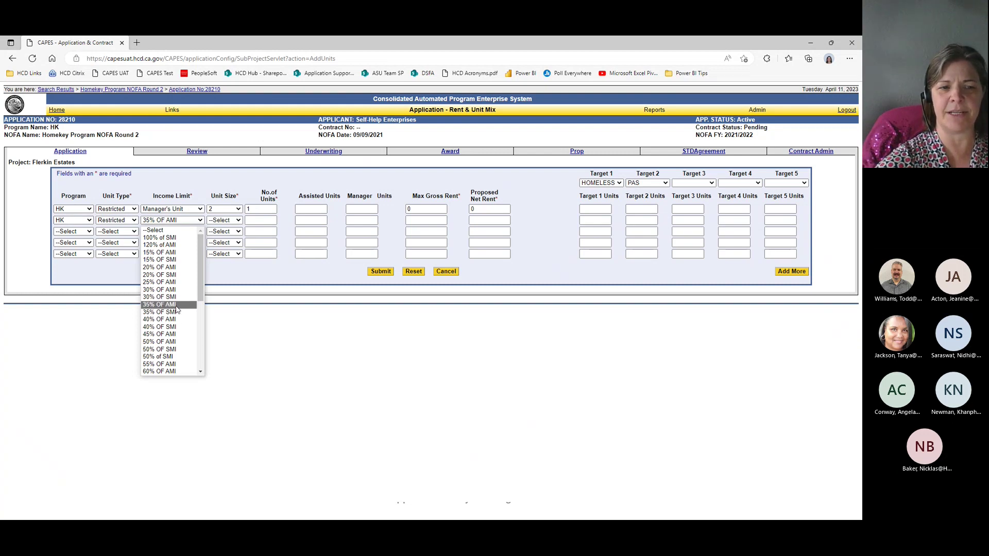
{"action": "left_click", "coordinate": [176, 305]}
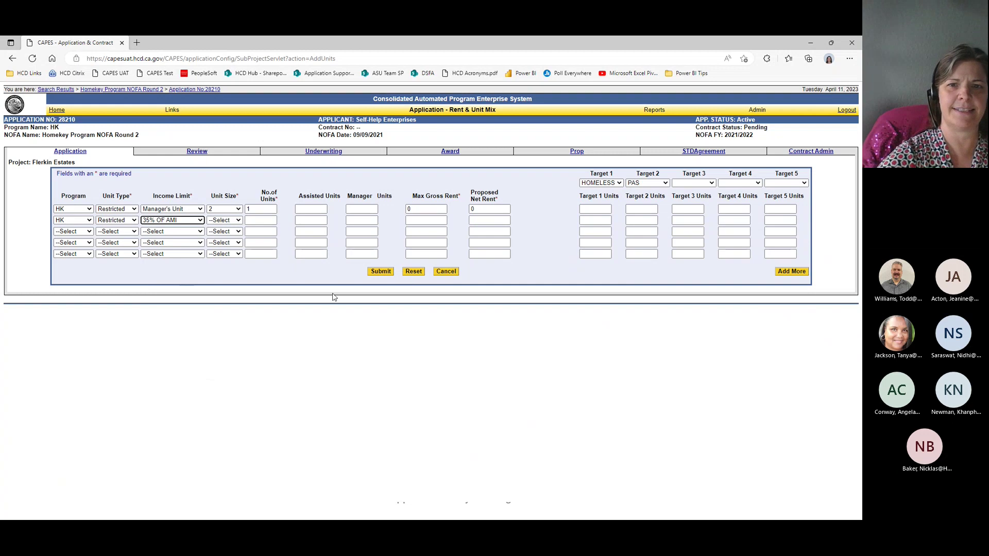
{"action": "key", "text": "Tab"}
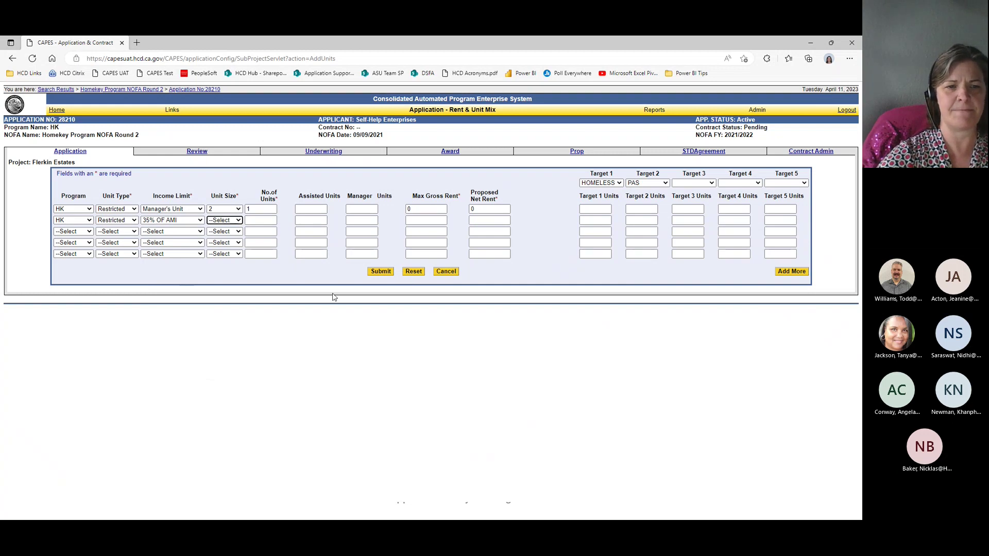
Step: Give row 2 unit size 1, 56 units, 35 assisted, 546 rents, 35 HOMELESS and 15 PAS
{"action": "key", "text": "1"}
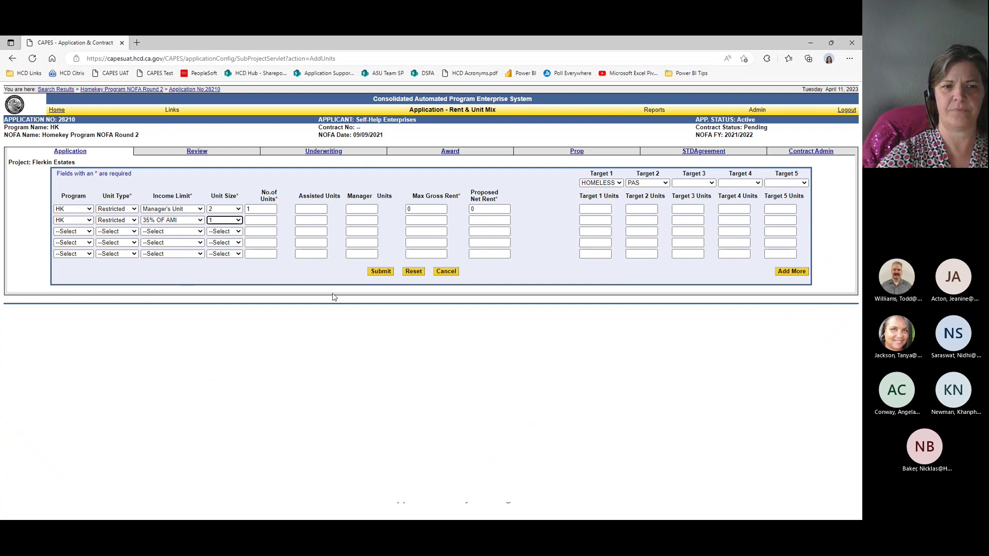
{"action": "key", "text": "Tab"}
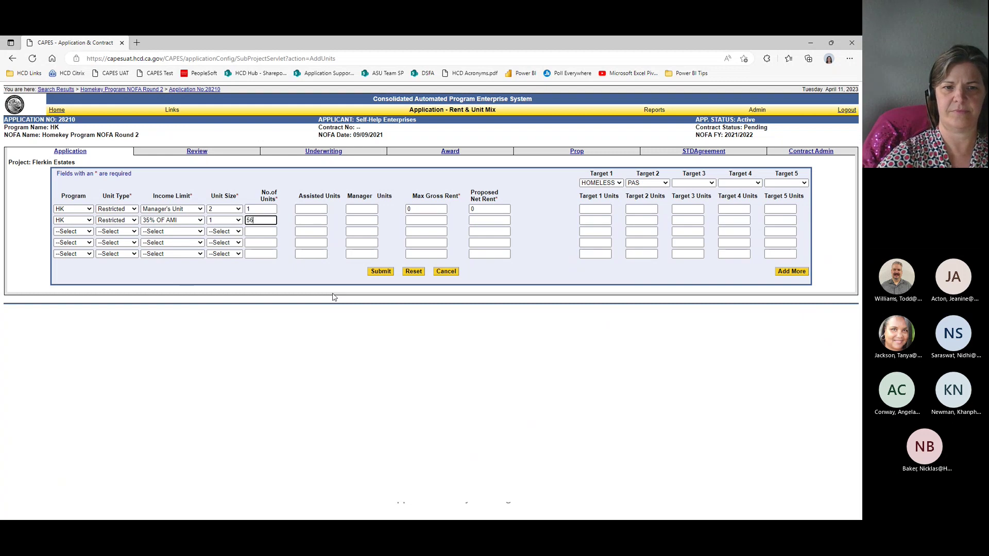
{"action": "key", "text": "Tab"}
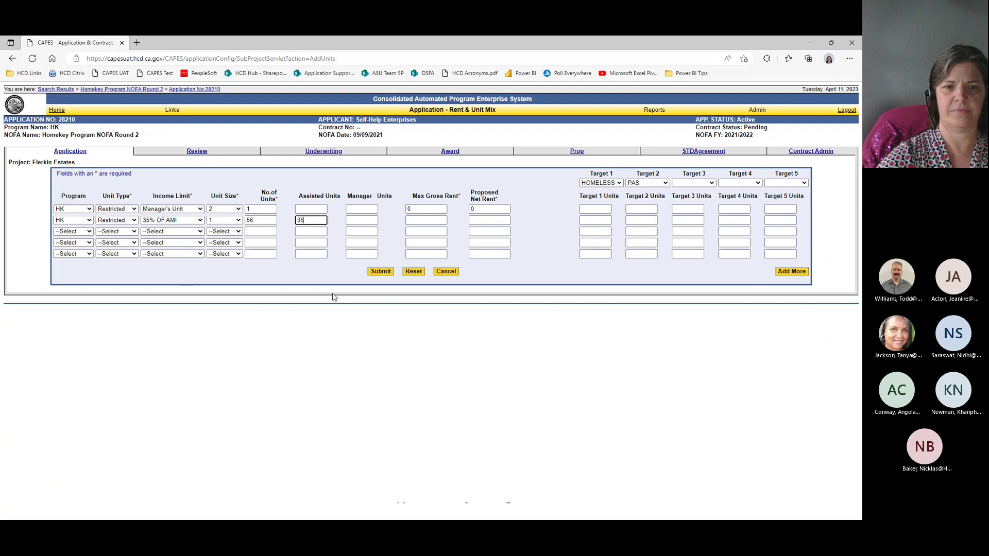
{"action": "key", "text": "Tab"}
{"action": "key", "text": "Tab"}
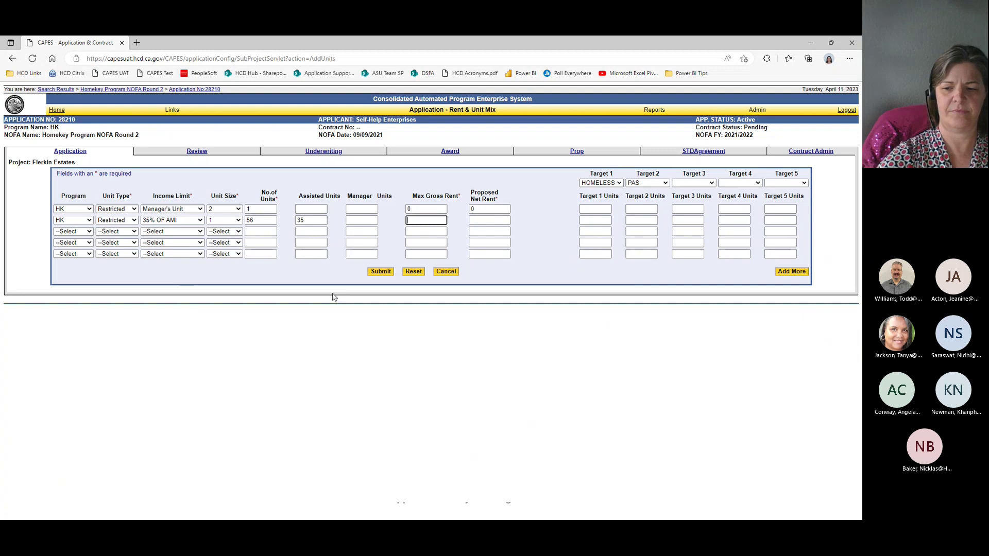
{"action": "type", "text": "546"}
{"action": "key", "text": "Tab"}
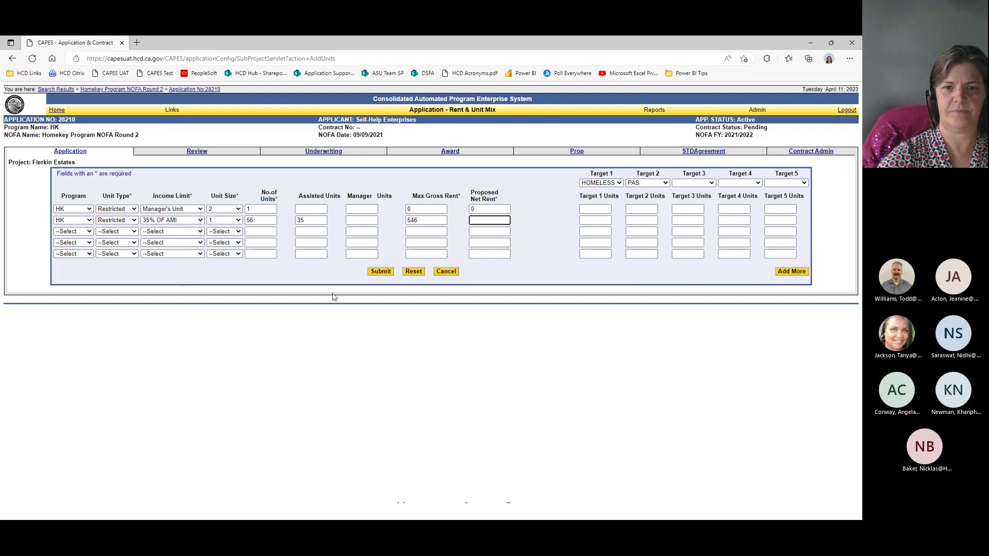
{"action": "type", "text": "546"}
{"action": "key", "text": "Tab"}
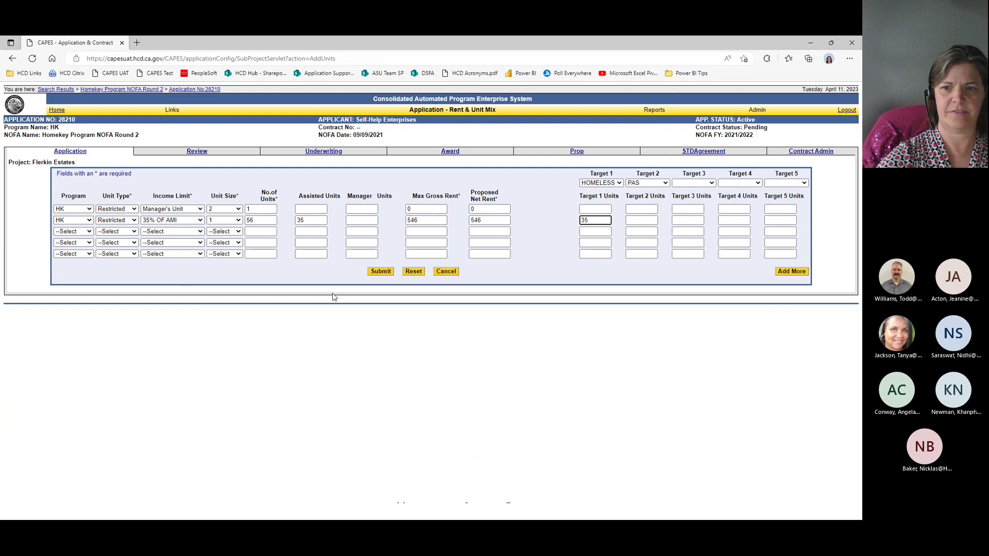
{"action": "key", "text": "Tab"}
{"action": "type", "text": "15"}
{"action": "key", "text": "Tab"}
{"action": "key", "text": "Tab"}
{"action": "key", "text": "Tab"}
{"action": "key", "text": "Tab"}
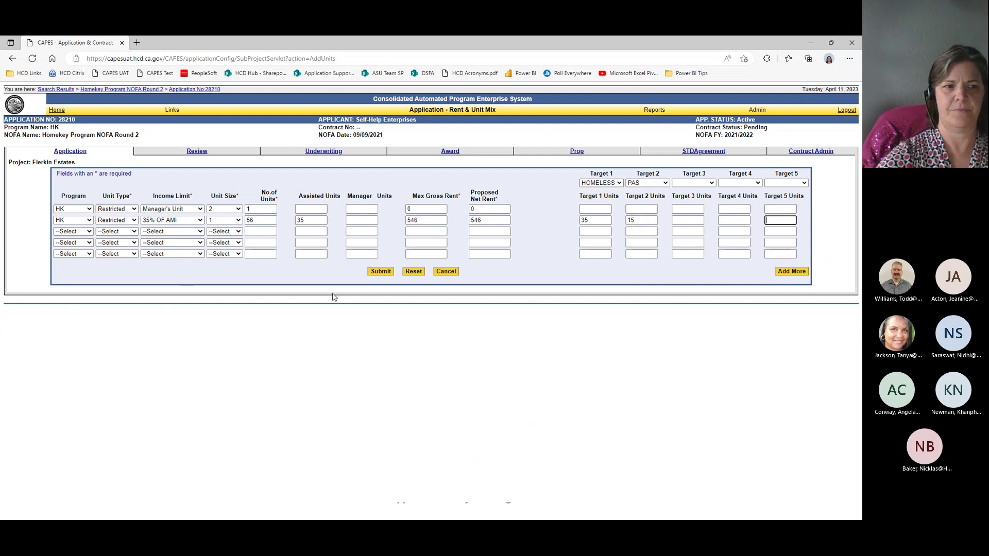
Step: Set row 3 to HK, Restricted, 45% OF AMI, unit size 1
{"action": "key", "text": "h"}
{"action": "key", "text": "Tab"}
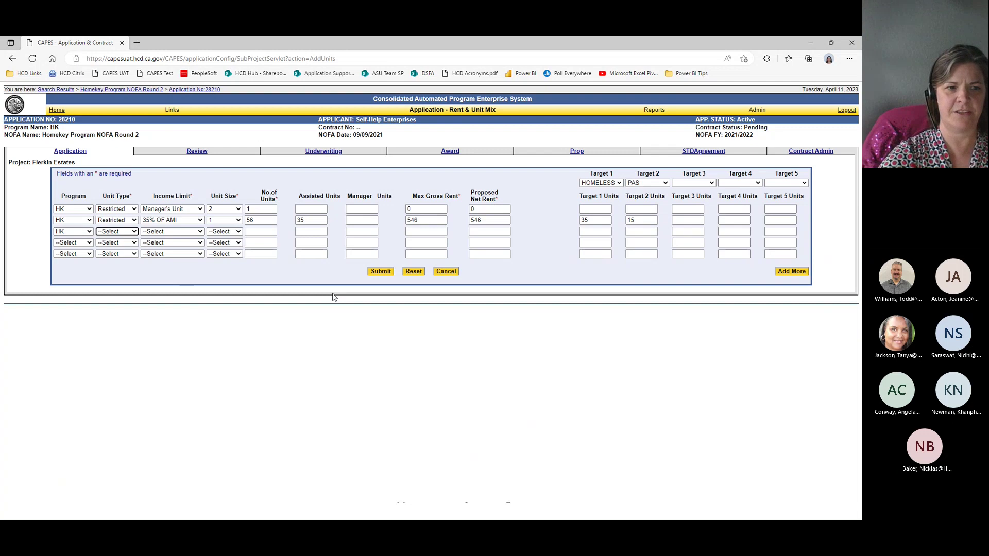
{"action": "key", "text": "r"}
{"action": "key", "text": "Tab"}
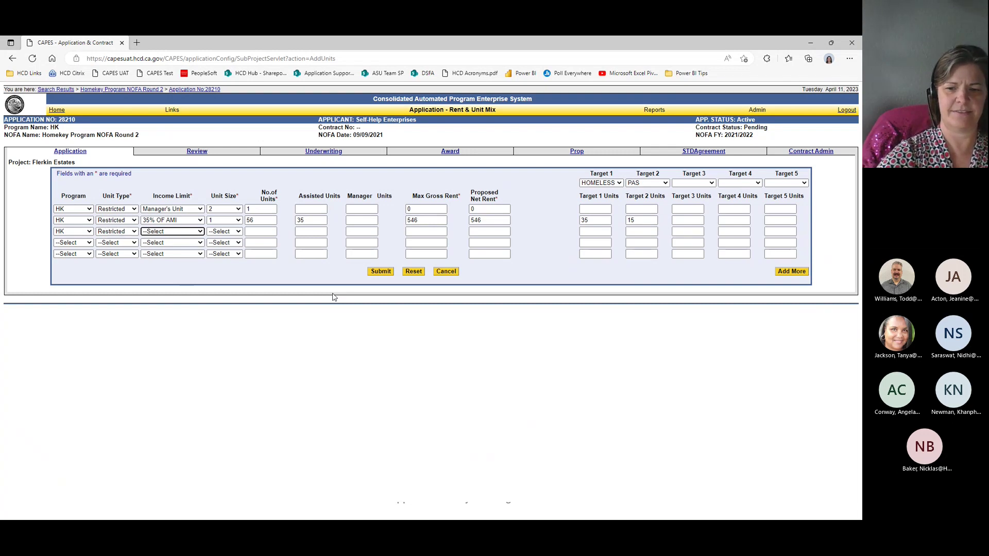
{"action": "key", "text": "4"}
{"action": "key", "text": "5"}
{"action": "key", "text": "Tab"}
{"action": "key", "text": "1"}
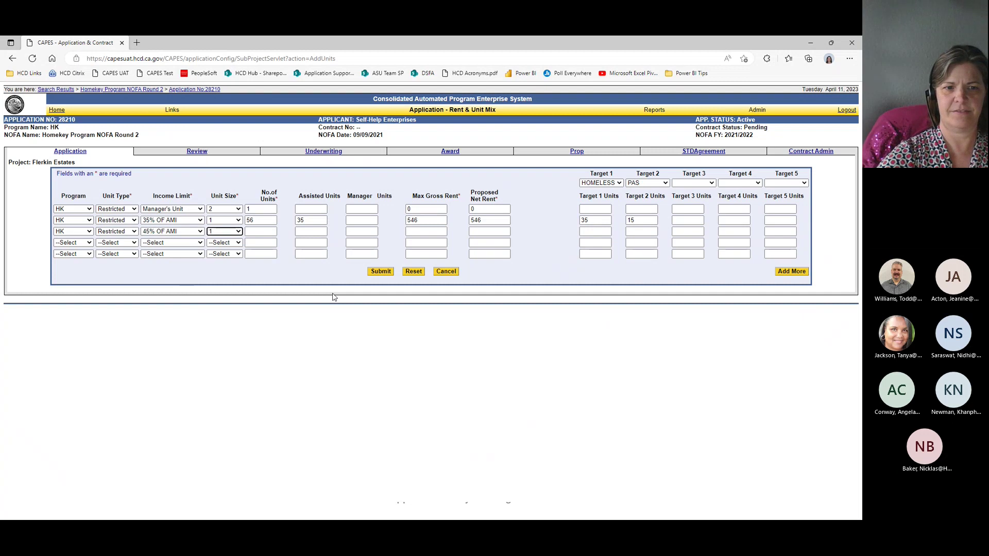
{"action": "key", "text": "Tab"}
Step: Fill row 3's counts: 65 units, 12 assisted, 845 rents, 15 HOMELESS, 35 PAS
{"action": "key", "text": "Tab"}
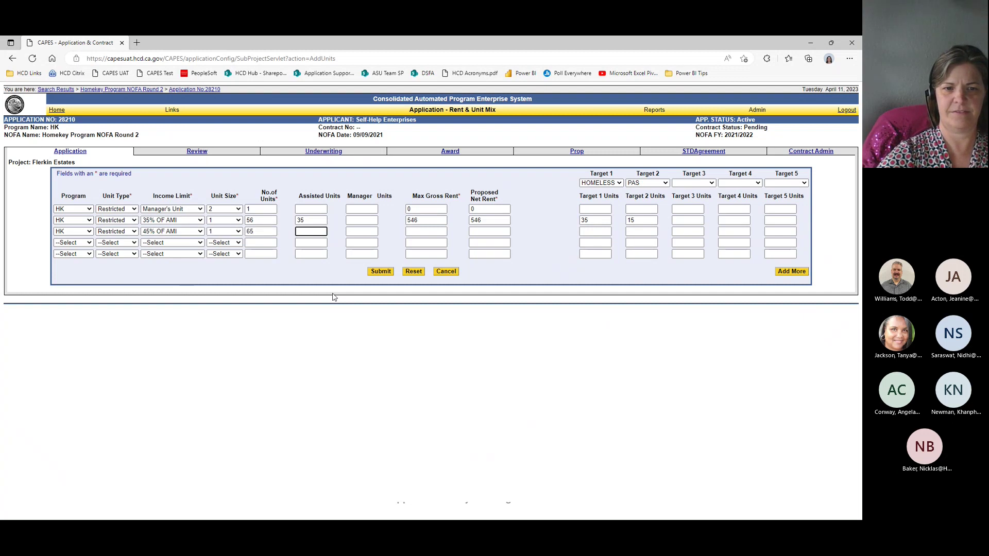
{"action": "type", "text": "12"}
{"action": "key", "text": "Tab"}
{"action": "key", "text": "Tab"}
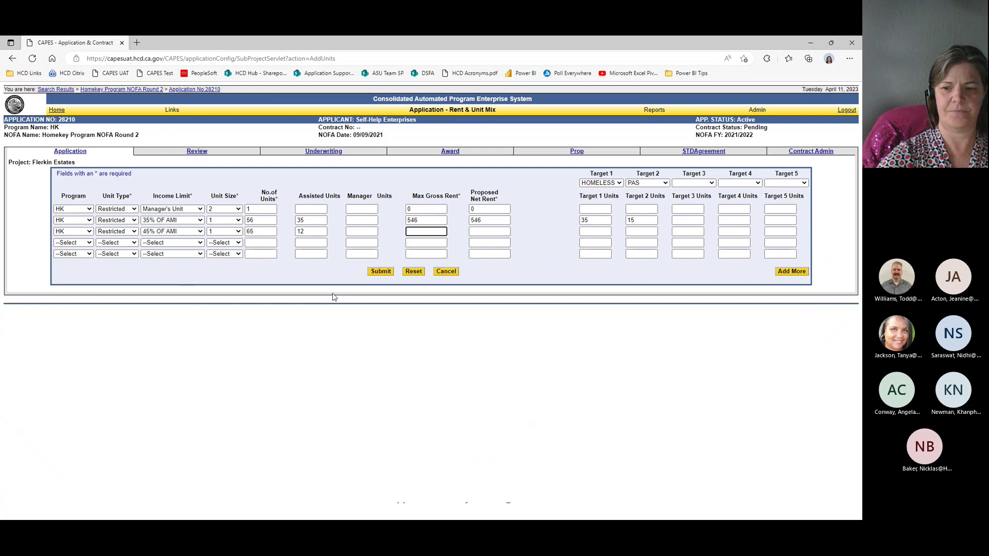
{"action": "type", "text": "845"}
{"action": "key", "text": "Tab"}
{"action": "type", "text": "84"}
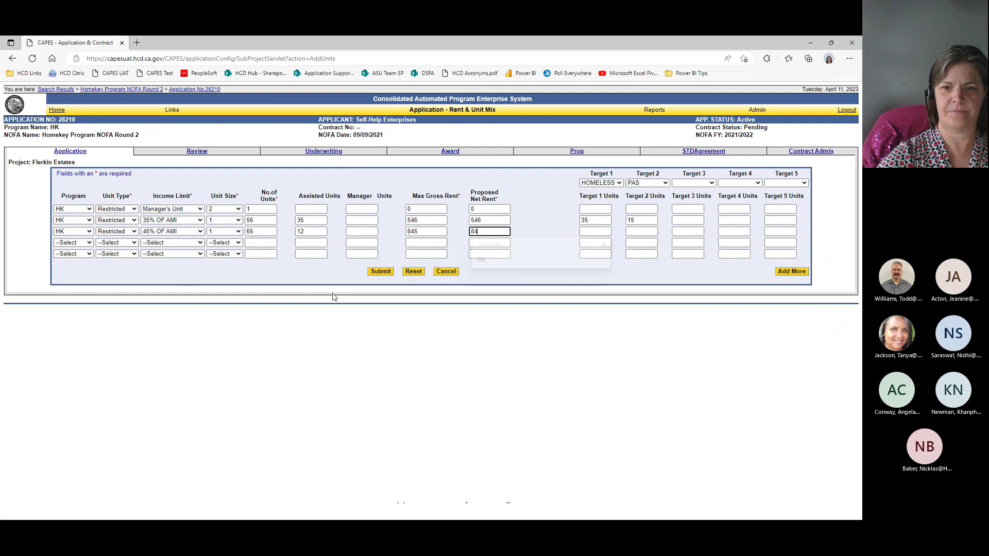
{"action": "type", "text": "5"}
{"action": "key", "text": "Tab"}
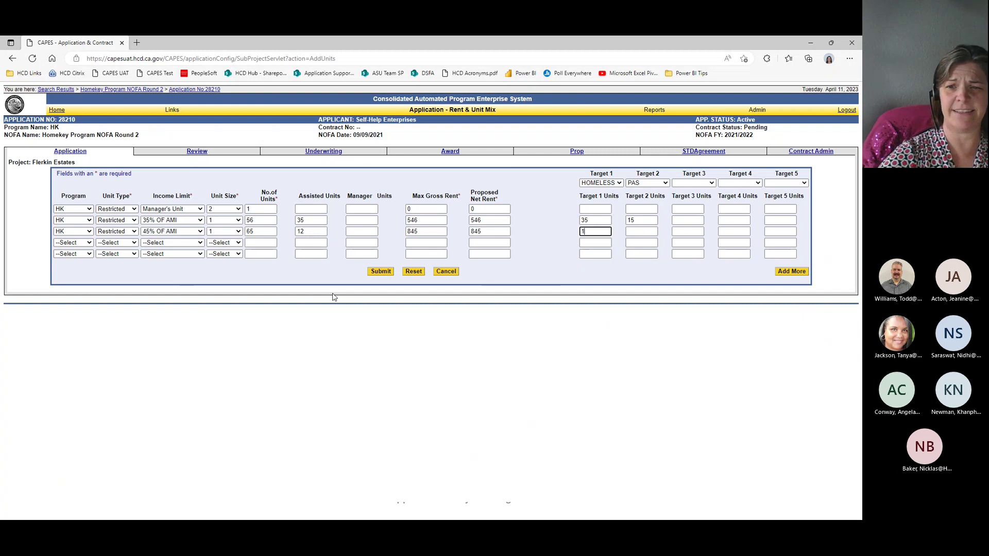
{"action": "type", "text": "15"}
{"action": "key", "text": "Tab"}
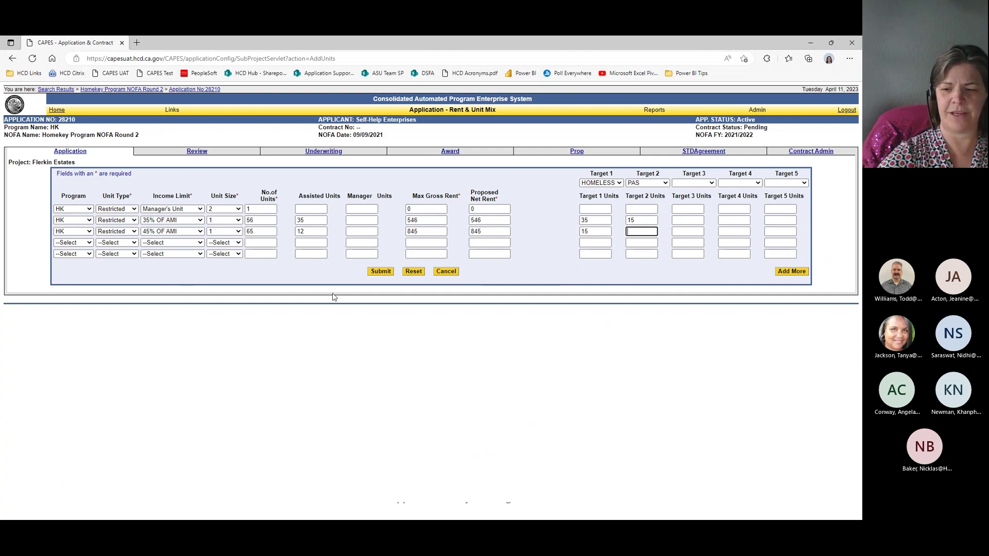
{"action": "key", "text": "Tab"}
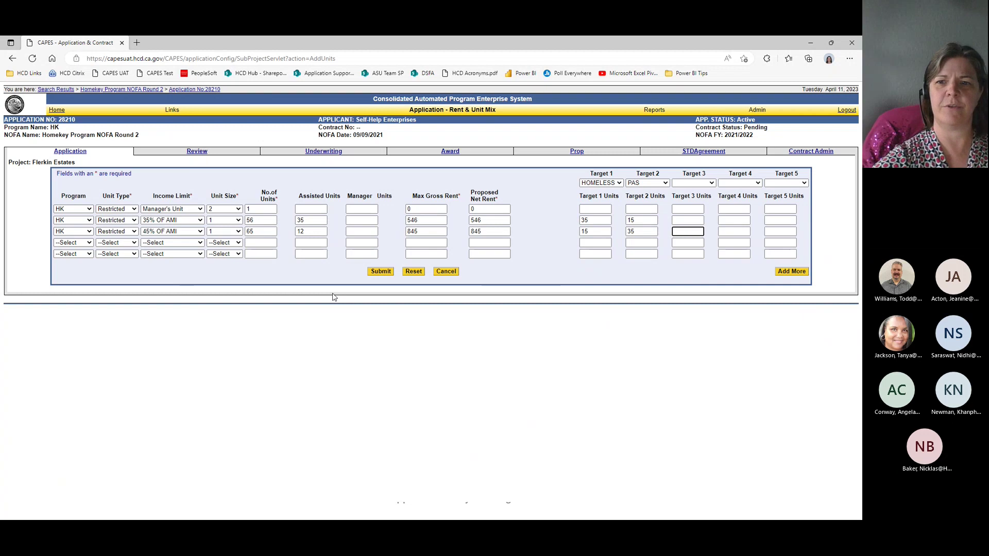
Step: Save the three unit rows, recheck the Restricted Units breakdown, and reopen Add Units
{"action": "left_click", "coordinate": [787, 272]}
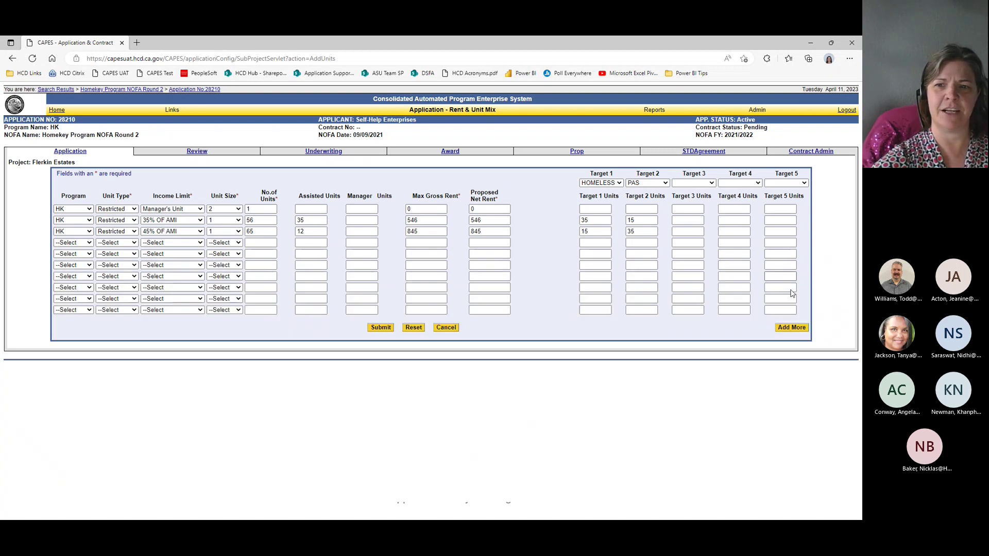
{"action": "left_click", "coordinate": [381, 328]}
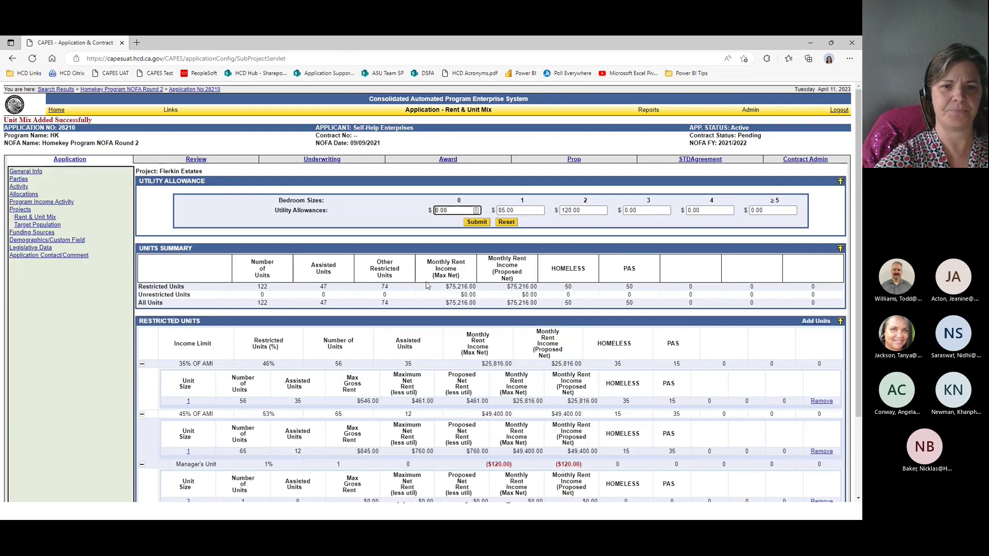
{"action": "left_click", "coordinate": [841, 323]}
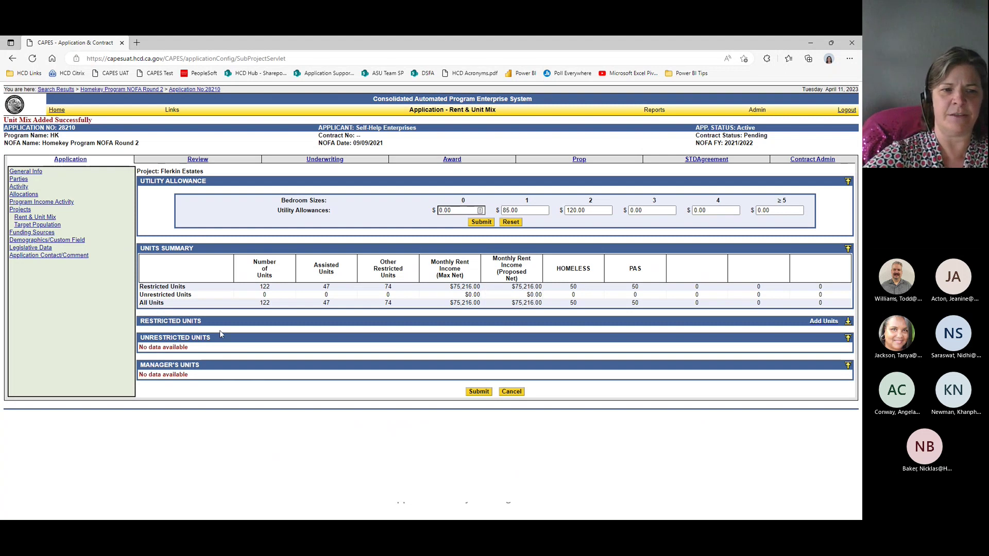
{"action": "left_click", "coordinate": [848, 323]}
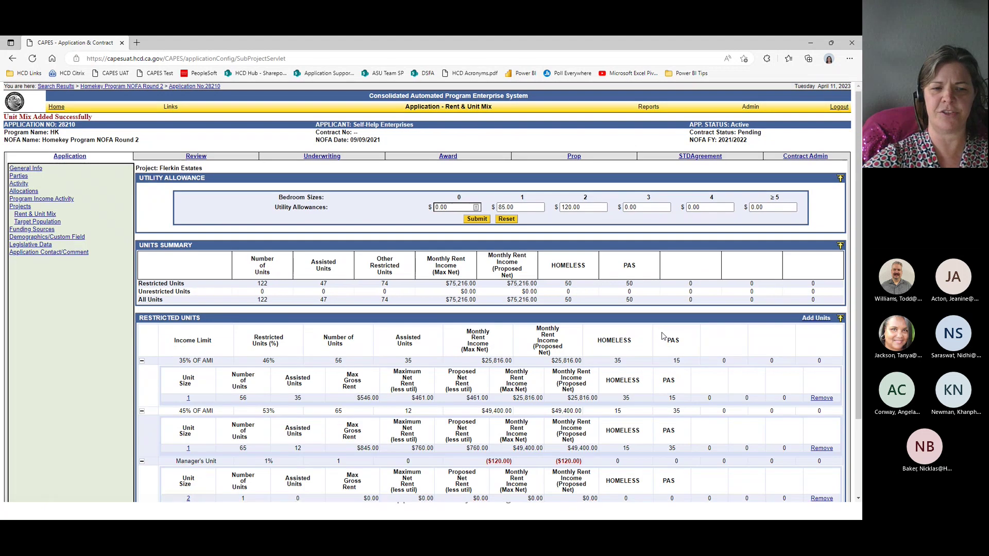
{"action": "scroll", "coordinate": [216, 368], "scroll_direction": "down", "scroll_amount": 2}
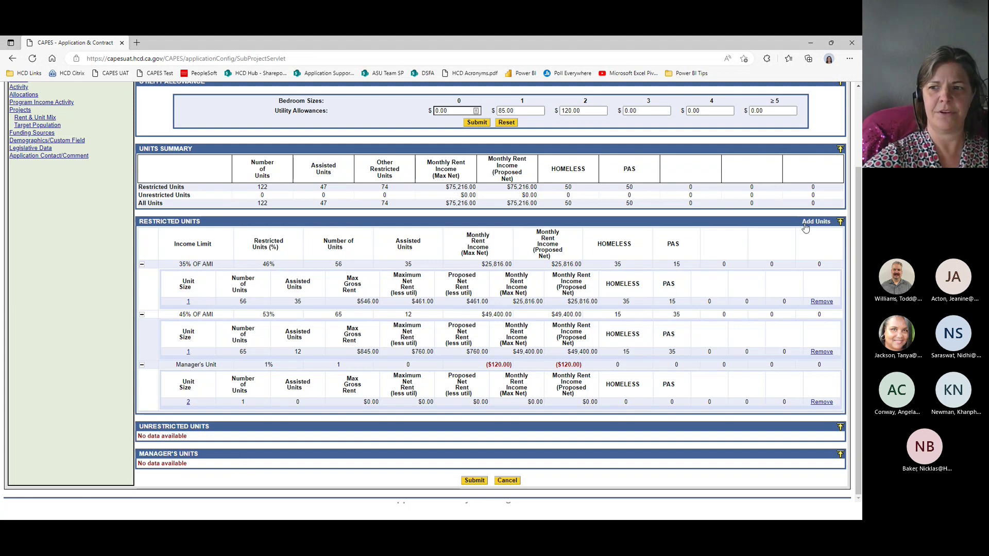
{"action": "left_click", "coordinate": [805, 225]}
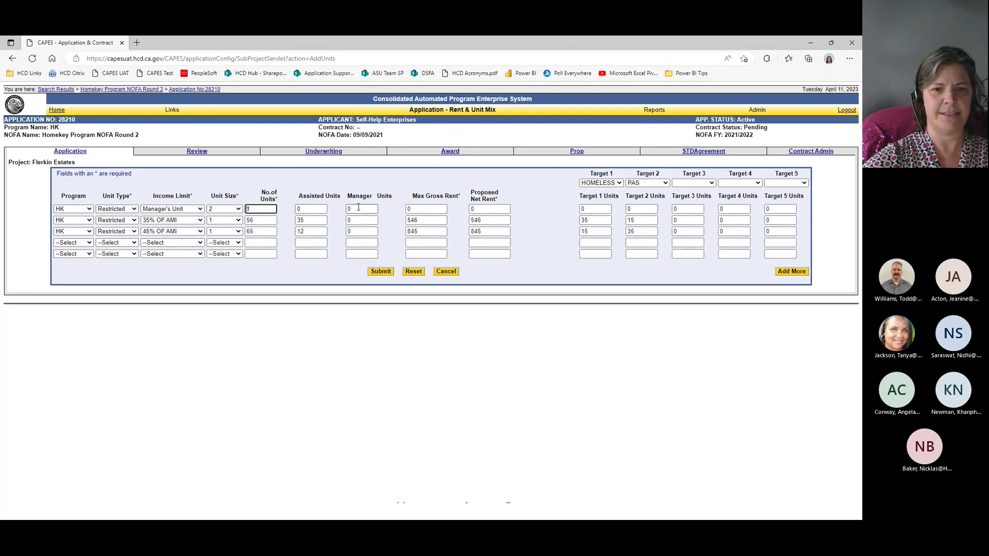
Step: Change row 3 to 35% OF AMI two-bedroom units and submit the unit mix
{"action": "left_click", "coordinate": [358, 208]}
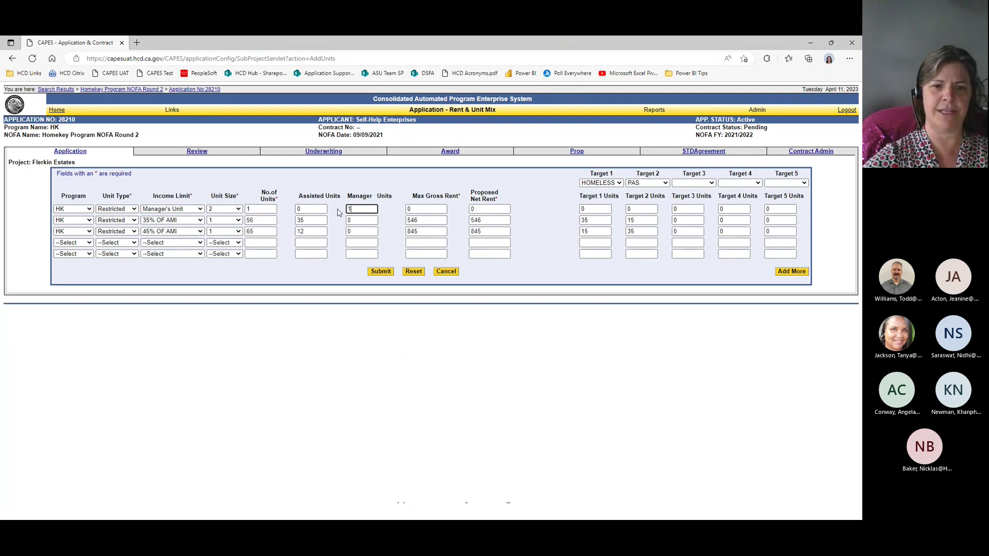
{"action": "left_click", "coordinate": [182, 243]}
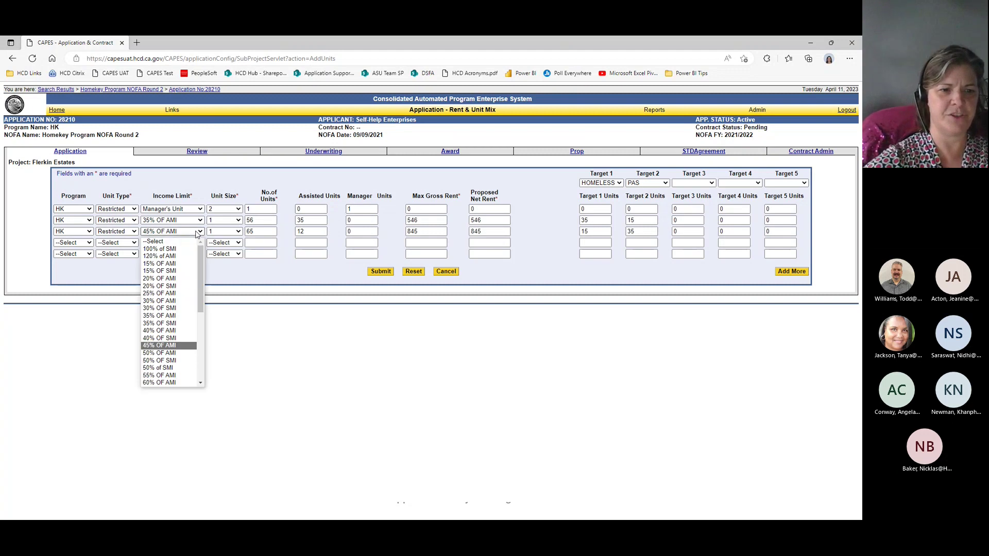
{"action": "left_click", "coordinate": [186, 316]}
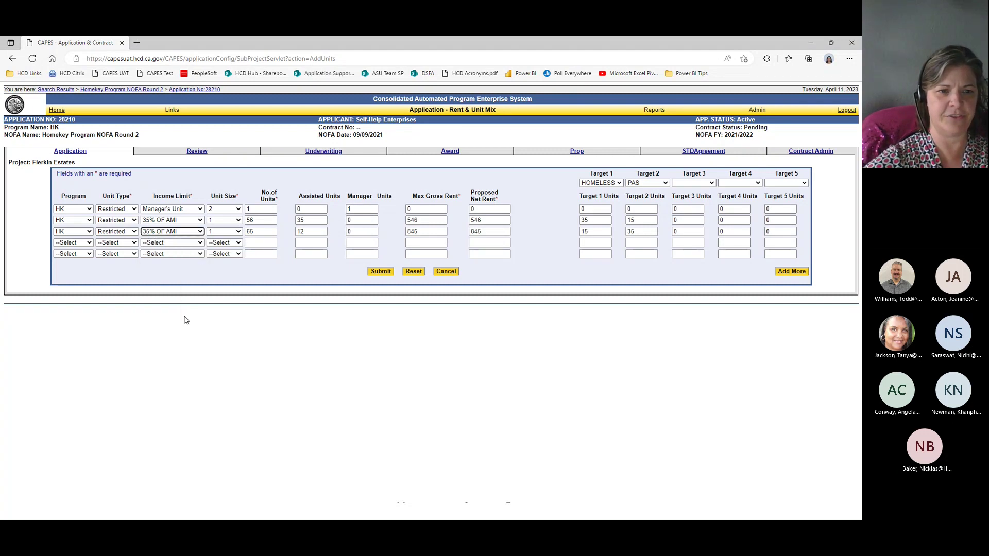
{"action": "left_click", "coordinate": [219, 232]}
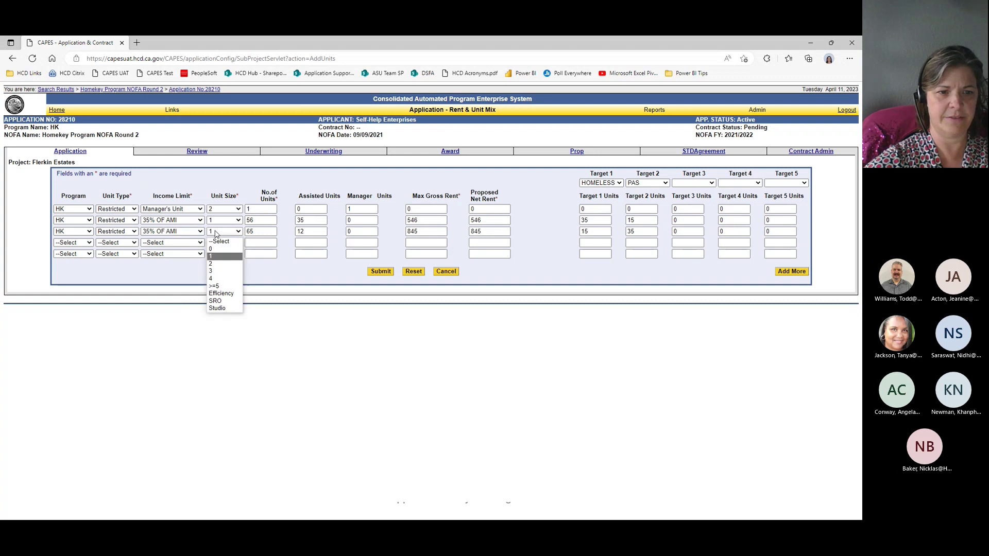
{"action": "left_click", "coordinate": [221, 264]}
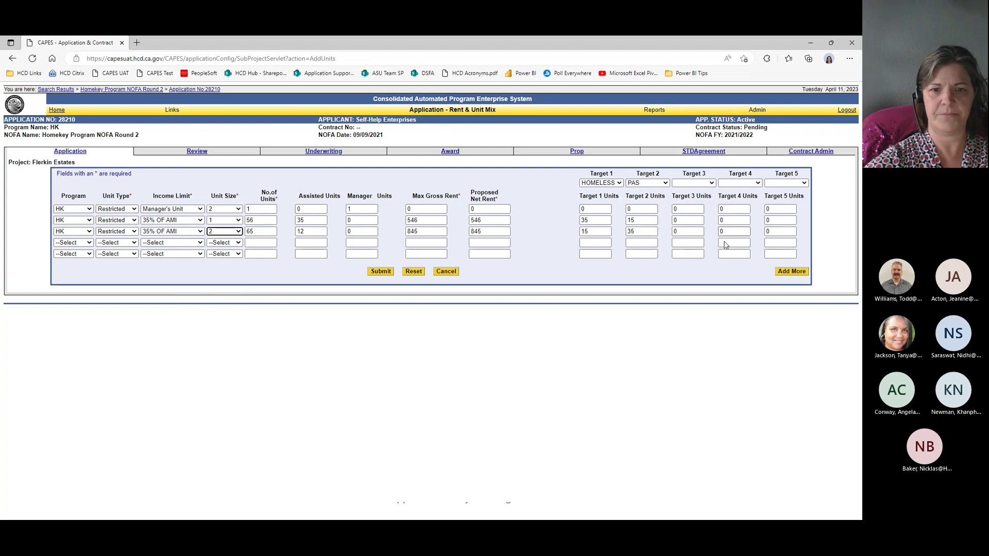
{"action": "left_click", "coordinate": [387, 273]}
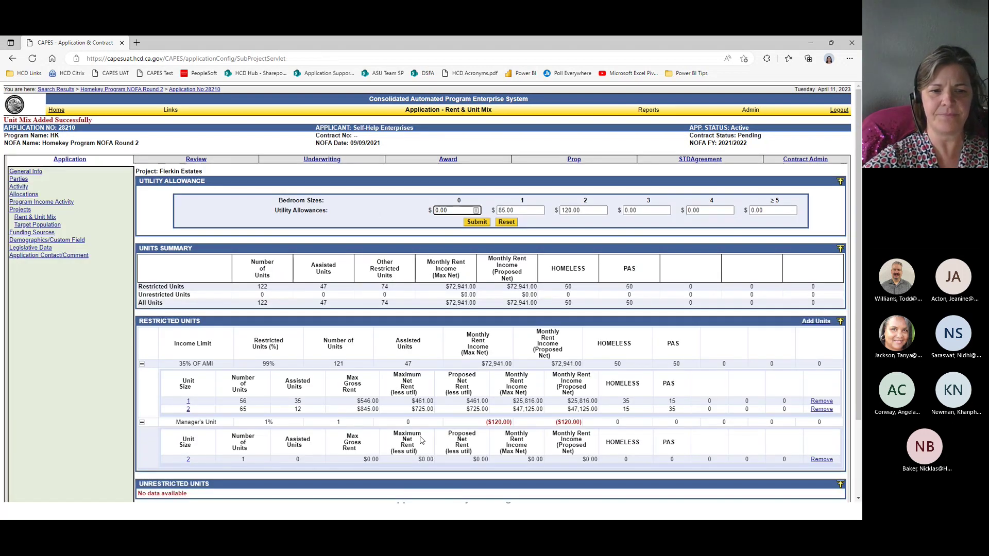
Step: Resubmit the Flerkin Estates unit rows and continue to the Target Population page
{"action": "scroll", "coordinate": [433, 443], "scroll_direction": "down", "scroll_amount": 3}
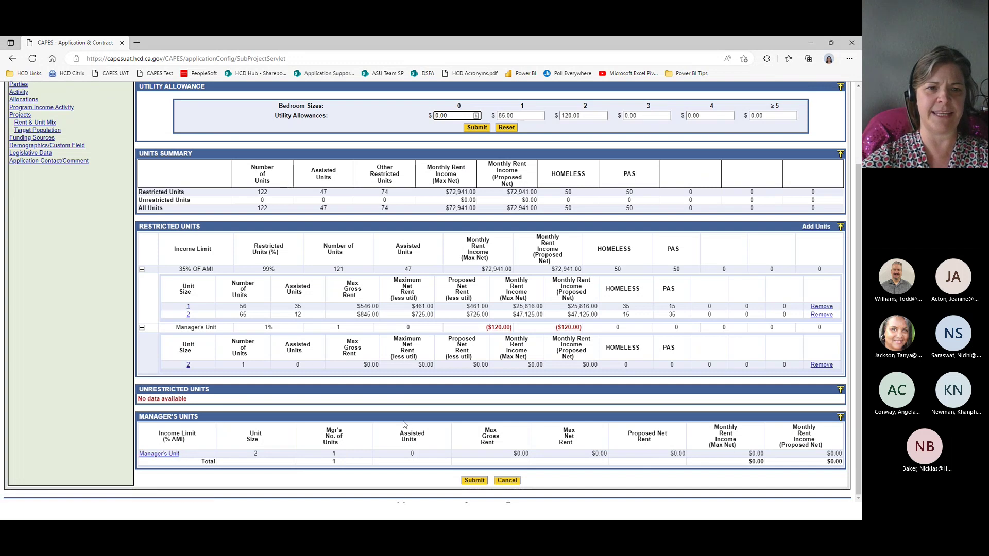
{"action": "scroll", "coordinate": [405, 423], "scroll_direction": "up", "scroll_amount": 2}
{"action": "scroll", "coordinate": [466, 428], "scroll_direction": "down", "scroll_amount": 2}
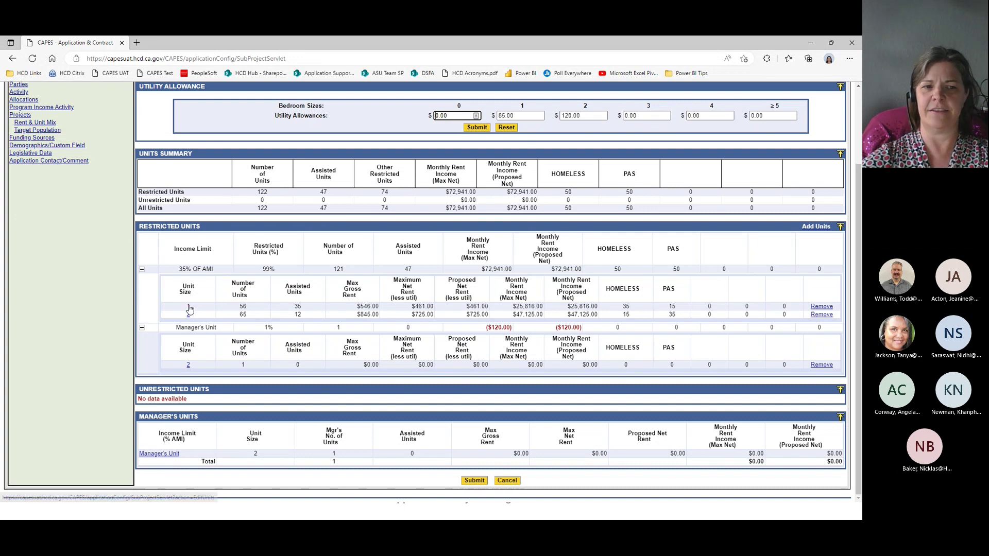
{"action": "left_click", "coordinate": [189, 308]}
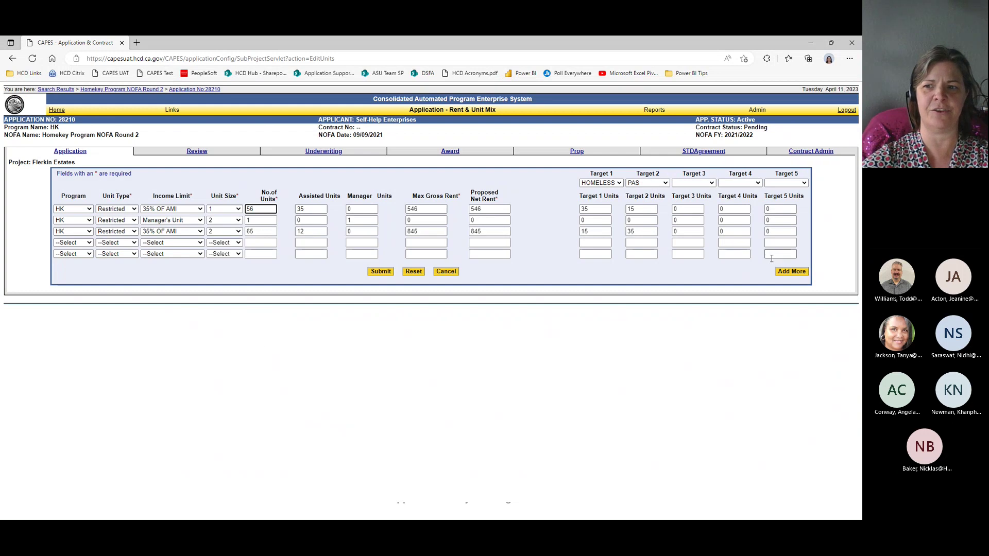
{"action": "left_click", "coordinate": [380, 272]}
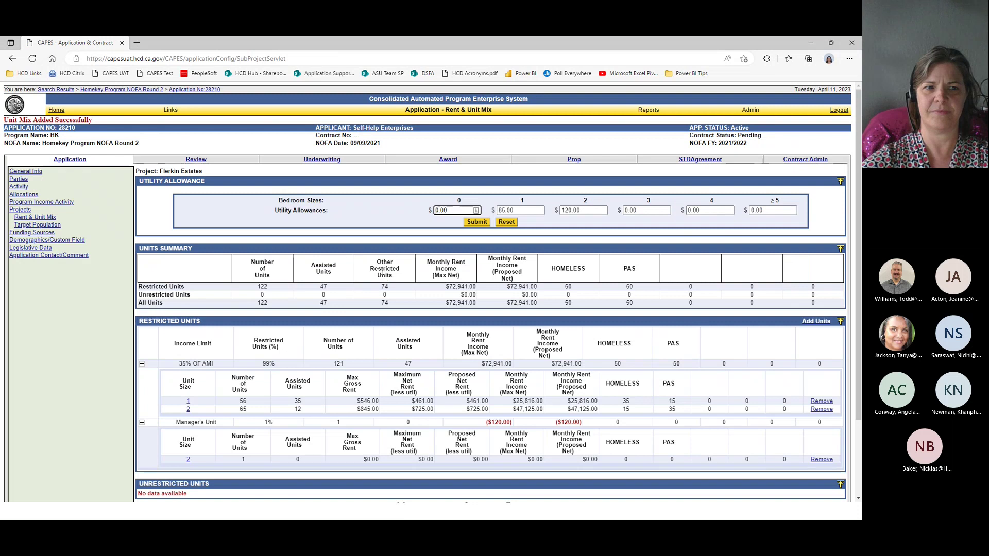
{"action": "scroll", "coordinate": [502, 327], "scroll_direction": "down", "scroll_amount": 2}
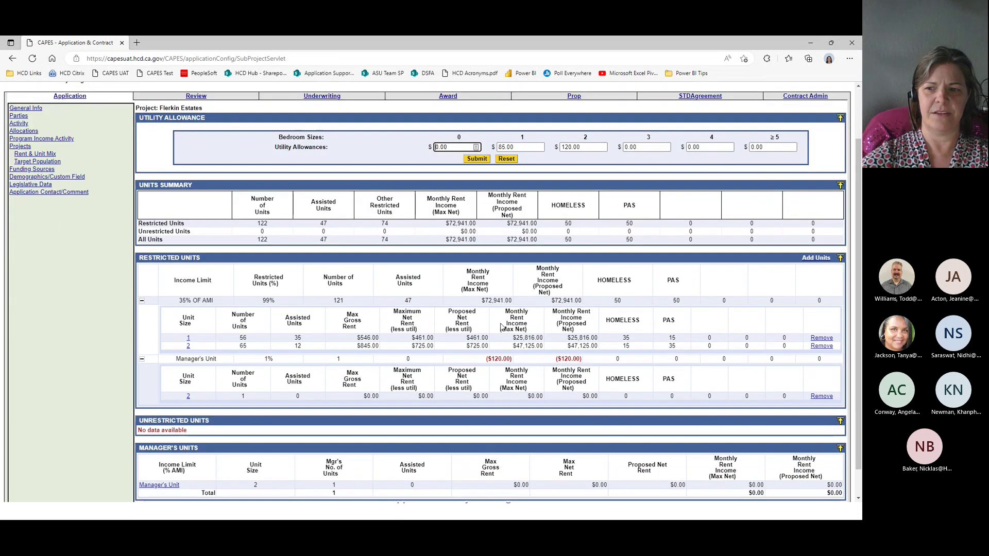
{"action": "scroll", "coordinate": [501, 327], "scroll_direction": "down", "scroll_amount": 1}
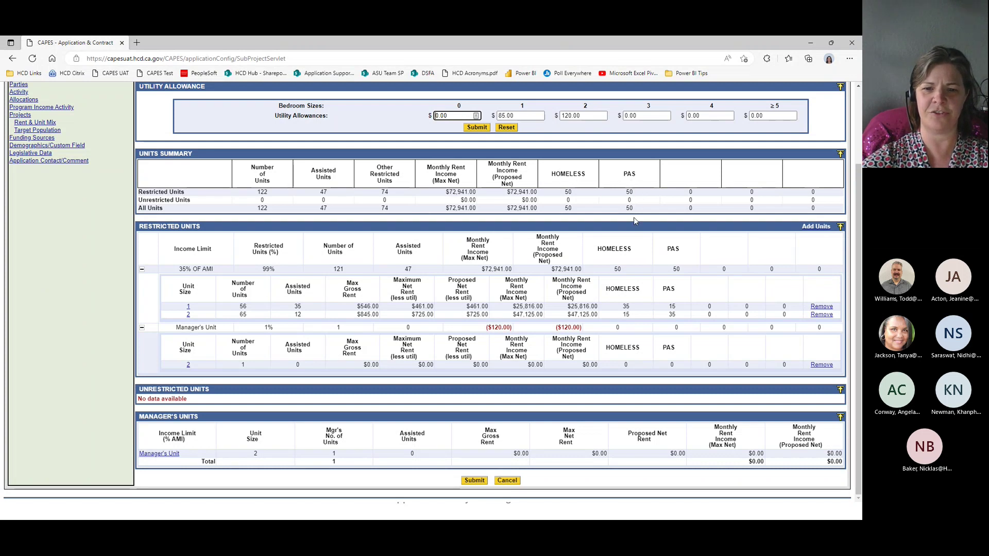
{"action": "left_click", "coordinate": [475, 481]}
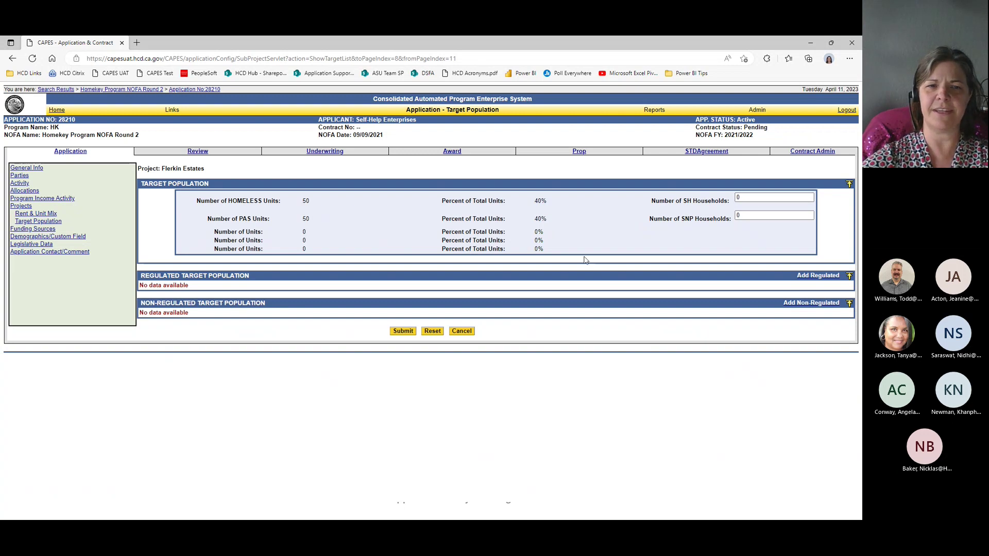
Step: Enter 65 SH Households and 48 SNP Households
{"action": "double_click", "coordinate": [744, 197]}
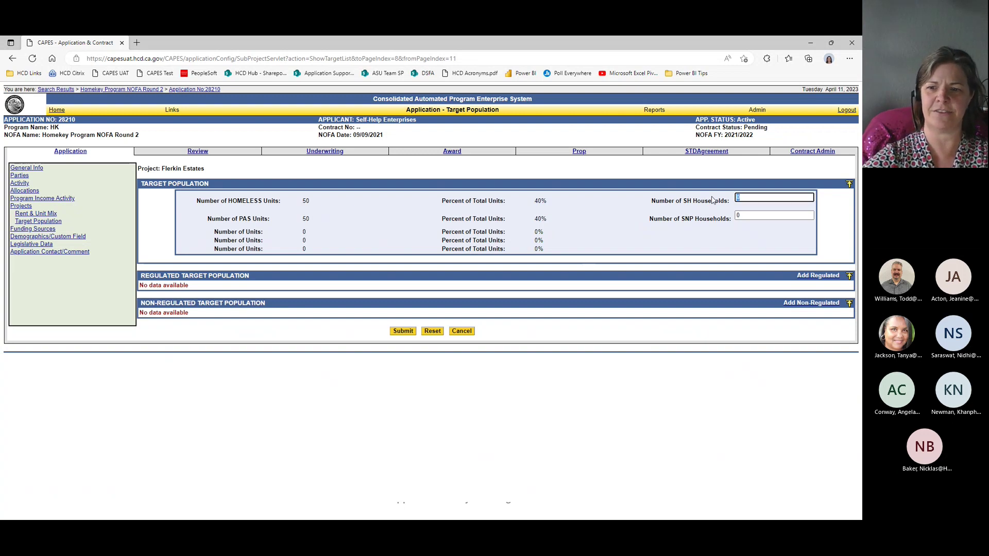
{"action": "type", "text": "65"}
{"action": "key", "text": "Tab"}
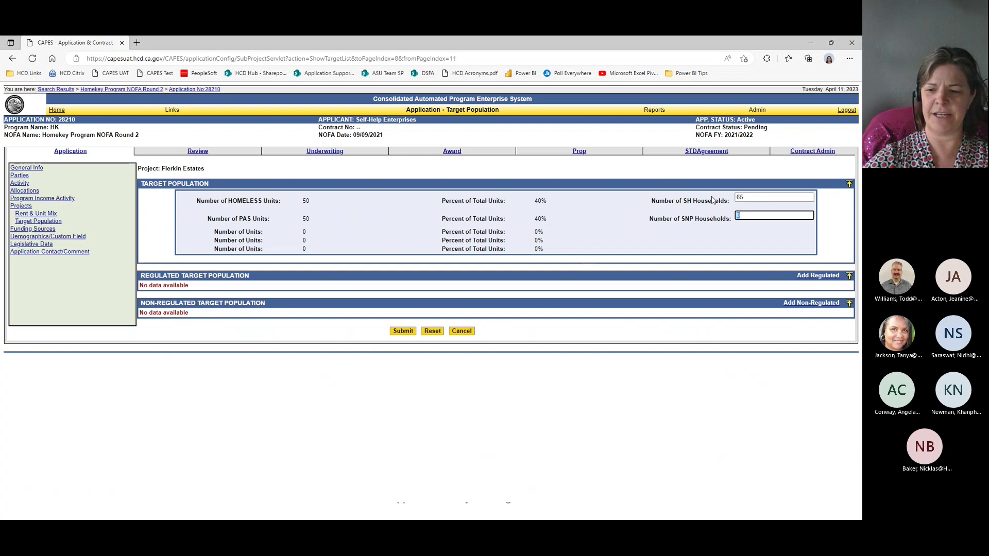
{"action": "type", "text": "48"}
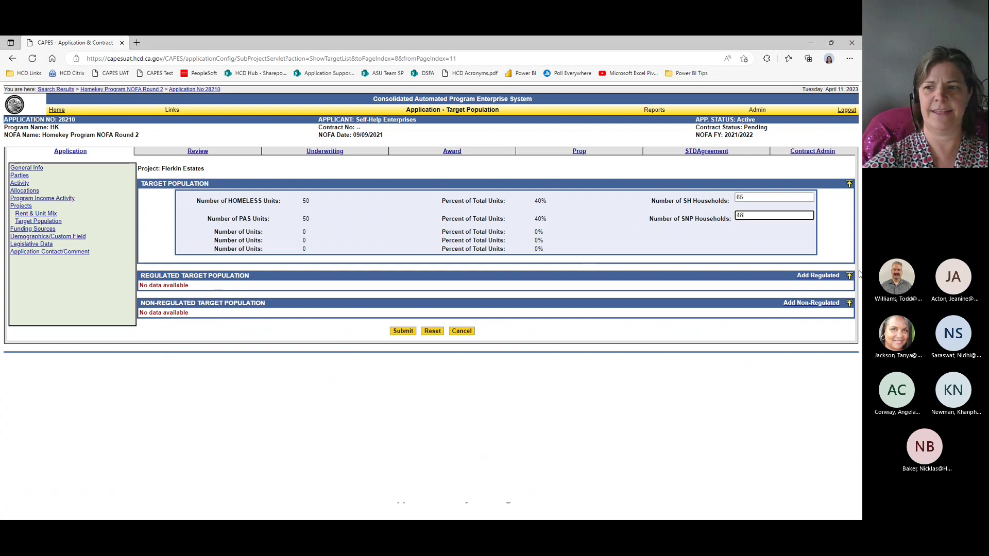
Step: Add a regulated target population of PAS type with Homeless population
{"action": "left_click", "coordinate": [819, 276]}
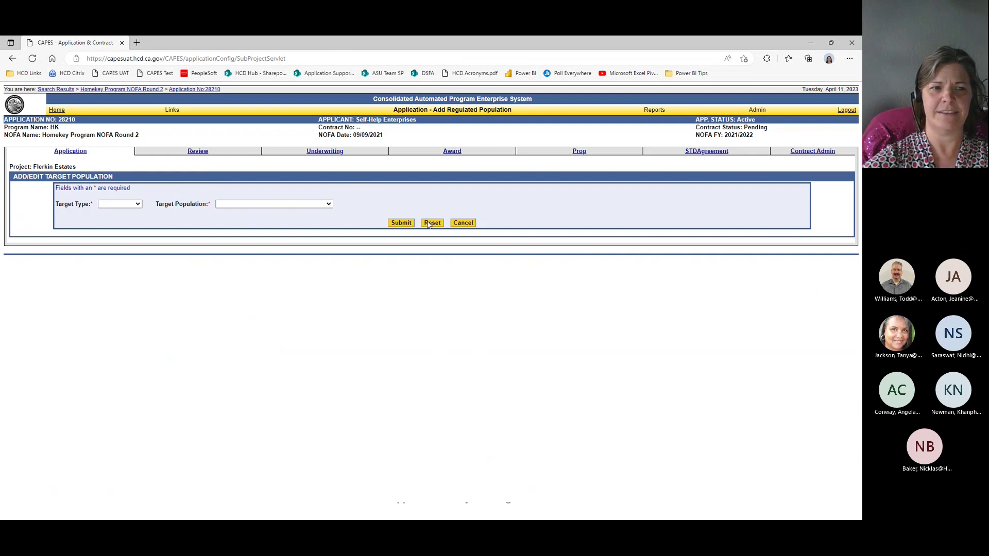
{"action": "left_click", "coordinate": [134, 204]}
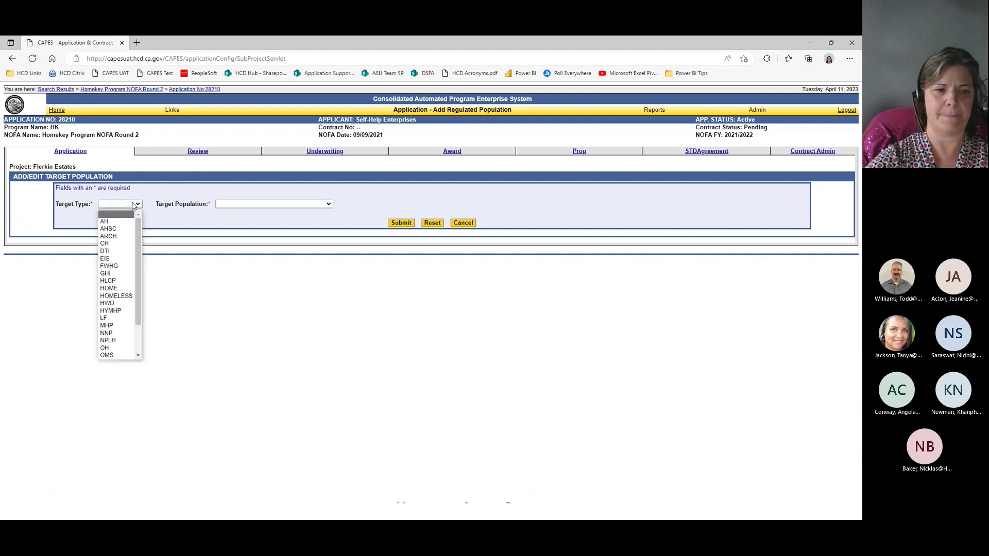
{"action": "key", "text": "p"}
{"action": "key", "text": "Return"}
{"action": "key", "text": "Tab"}
{"action": "key", "text": "space"}
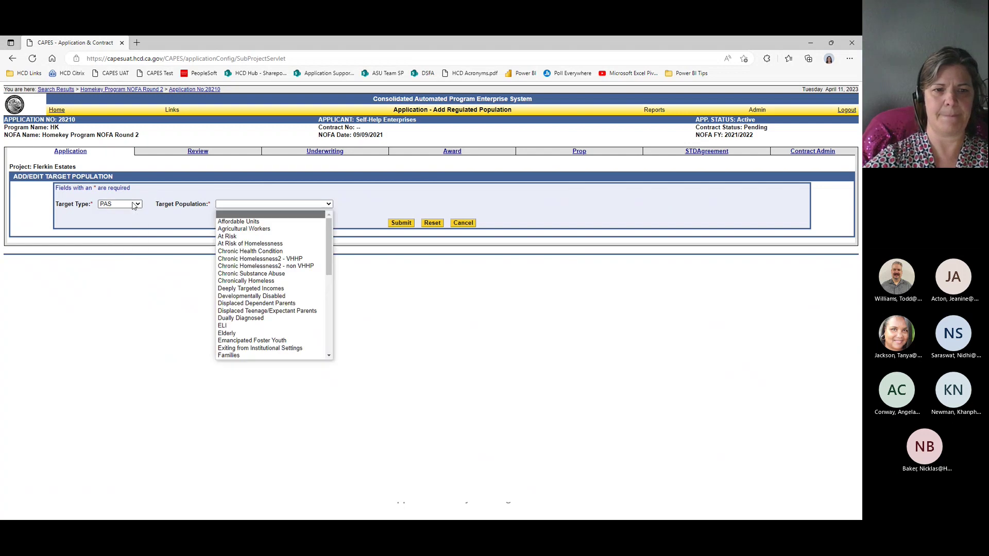
{"action": "key", "text": "Down"}
{"action": "key", "text": "Down"}
{"action": "key", "text": "Down"}
{"action": "key", "text": "Down"}
{"action": "key", "text": "Down"}
{"action": "key", "text": "Down"}
{"action": "key", "text": "Down"}
{"action": "key", "text": "Down"}
{"action": "key", "text": "Down"}
{"action": "key", "text": "Down"}
{"action": "key", "text": "Down"}
{"action": "key", "text": "Down"}
{"action": "key", "text": "Down"}
{"action": "key", "text": "Down"}
{"action": "key", "text": "Down"}
{"action": "key", "text": "Down"}
{"action": "key", "text": "Down"}
{"action": "key", "text": "Down"}
{"action": "key", "text": "Down"}
{"action": "key", "text": "Down"}
{"action": "key", "text": "Return"}
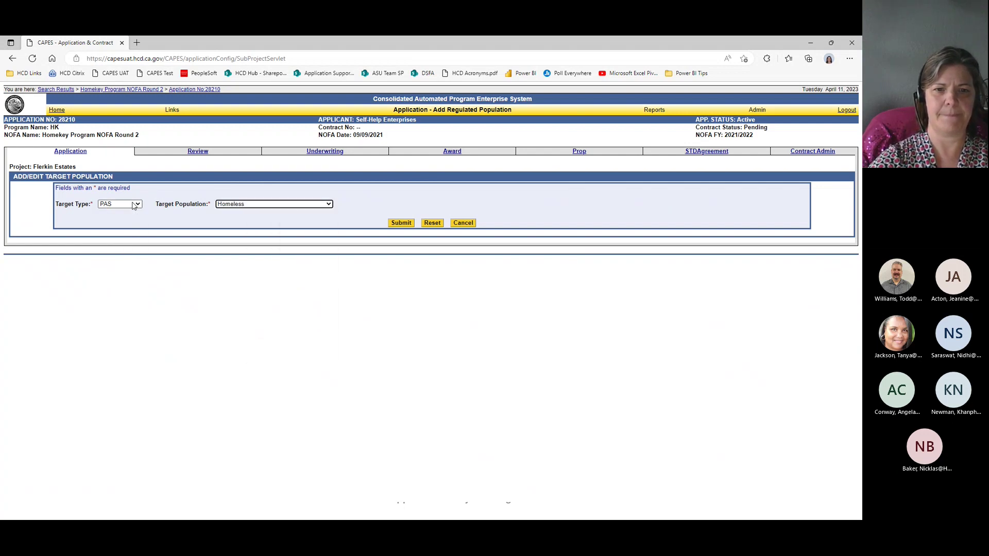
{"action": "left_click", "coordinate": [401, 227]}
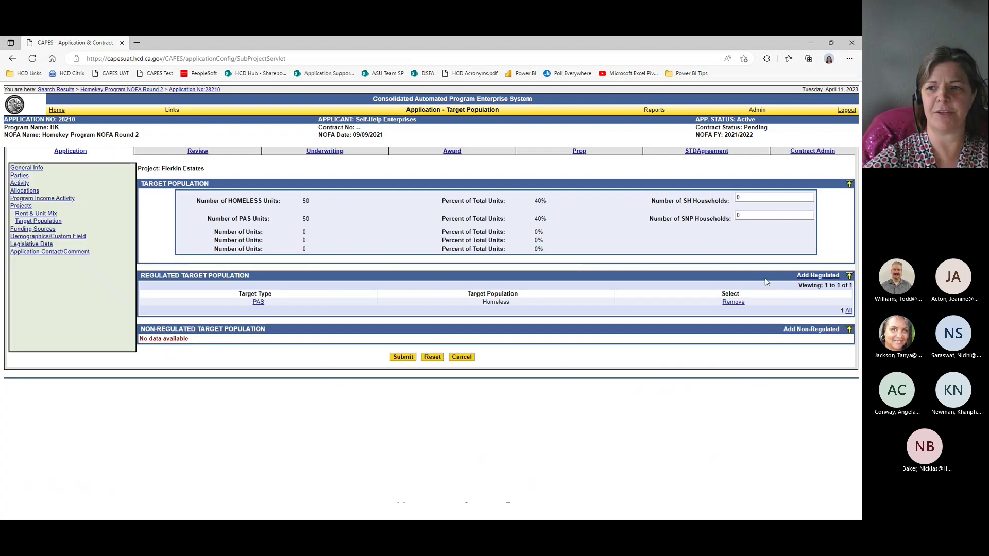
Step: Add a non-regulated At Risk of Homelessness population with 25 units
{"action": "left_click", "coordinate": [816, 337]}
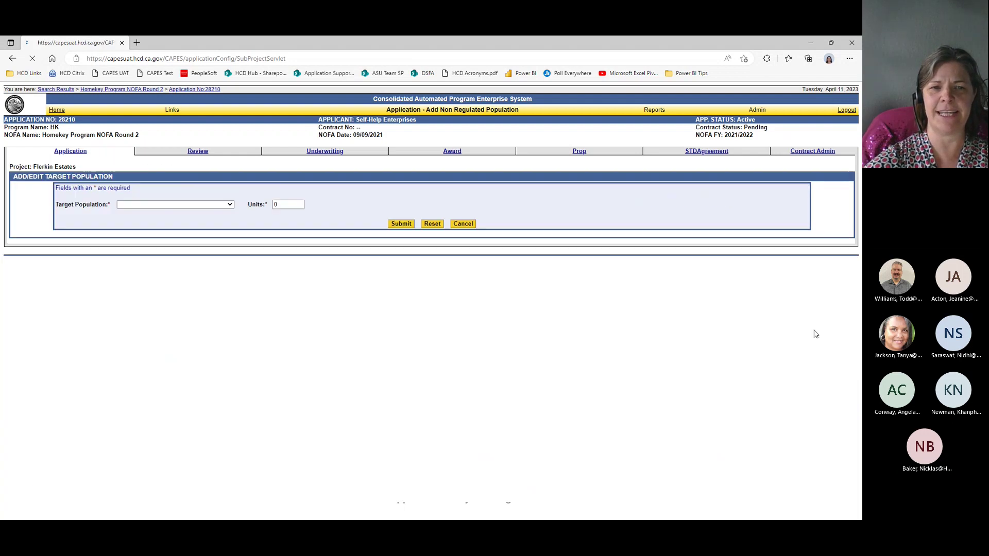
{"action": "left_click", "coordinate": [229, 207]}
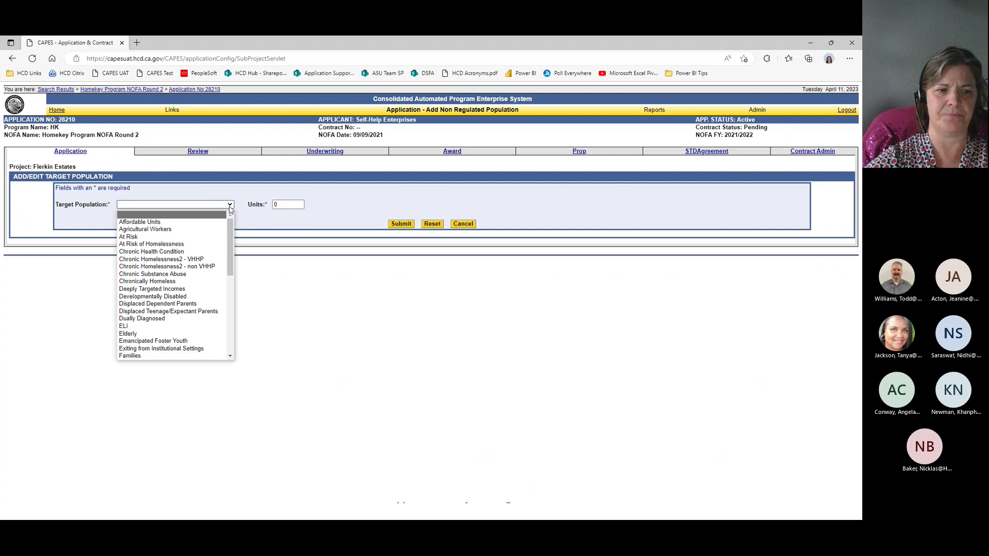
{"action": "key", "text": "Down"}
{"action": "key", "text": "Down"}
{"action": "key", "text": "Down"}
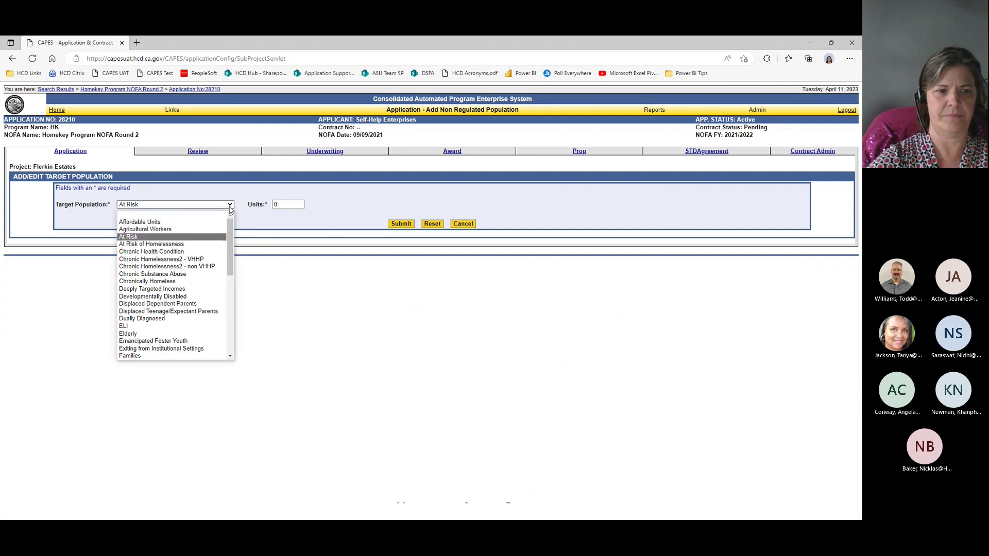
{"action": "key", "text": "Down"}
{"action": "key", "text": "Return"}
{"action": "key", "text": "Tab"}
{"action": "type", "text": "2"}
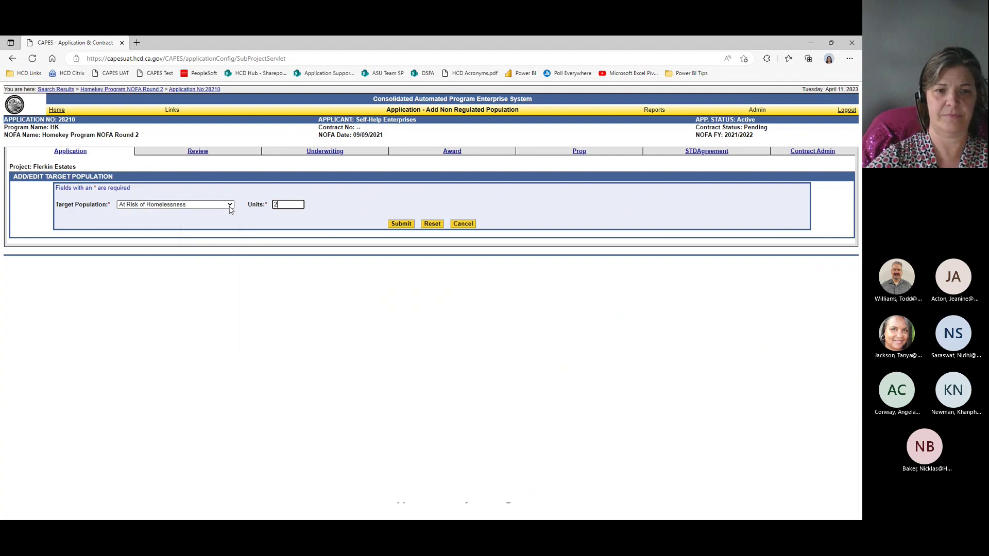
{"action": "type", "text": "5"}
{"action": "key", "text": "Tab"}
{"action": "key", "text": "Return"}
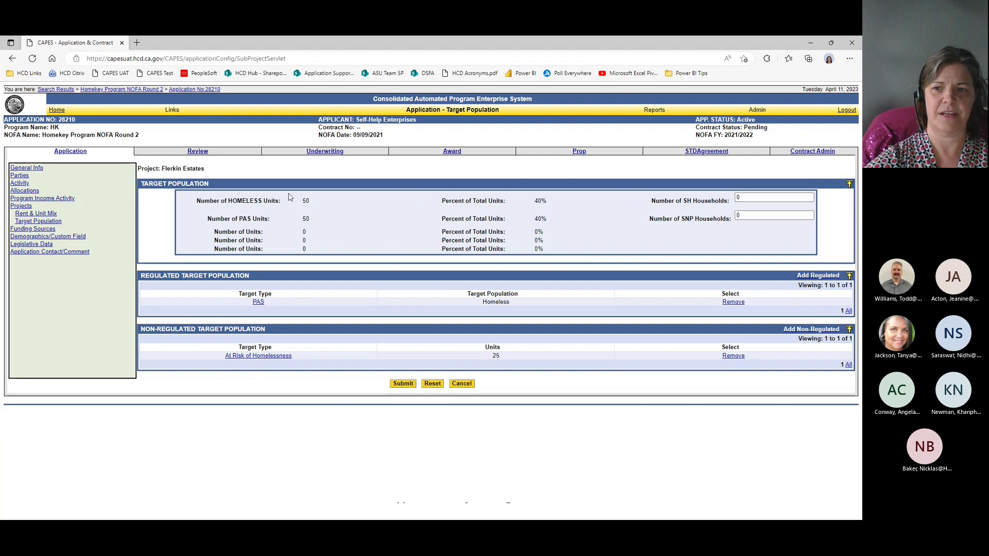
Step: Change the households to 35 SH and 15 SNP
{"action": "double_click", "coordinate": [747, 197]}
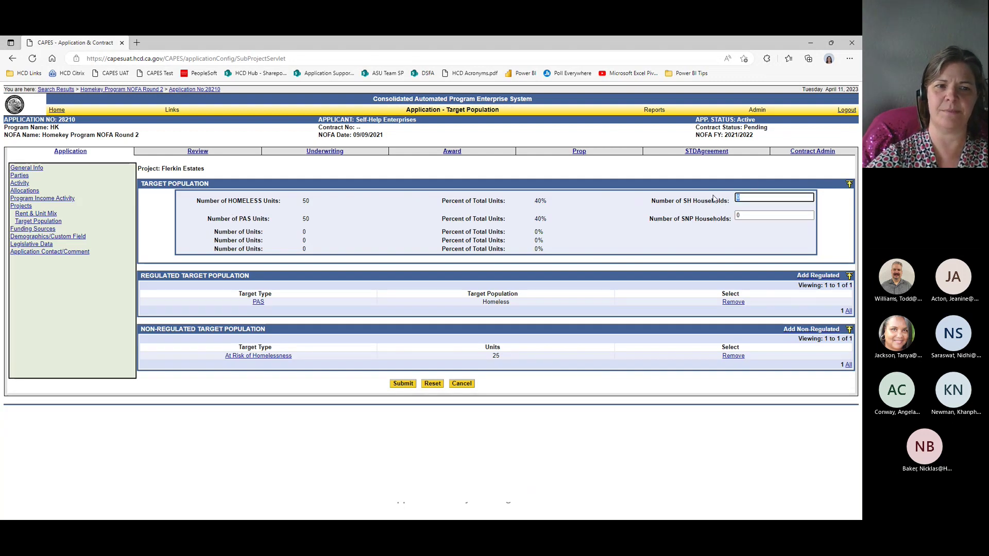
{"action": "type", "text": "35"}
{"action": "key", "text": "Tab"}
{"action": "type", "text": "1"}
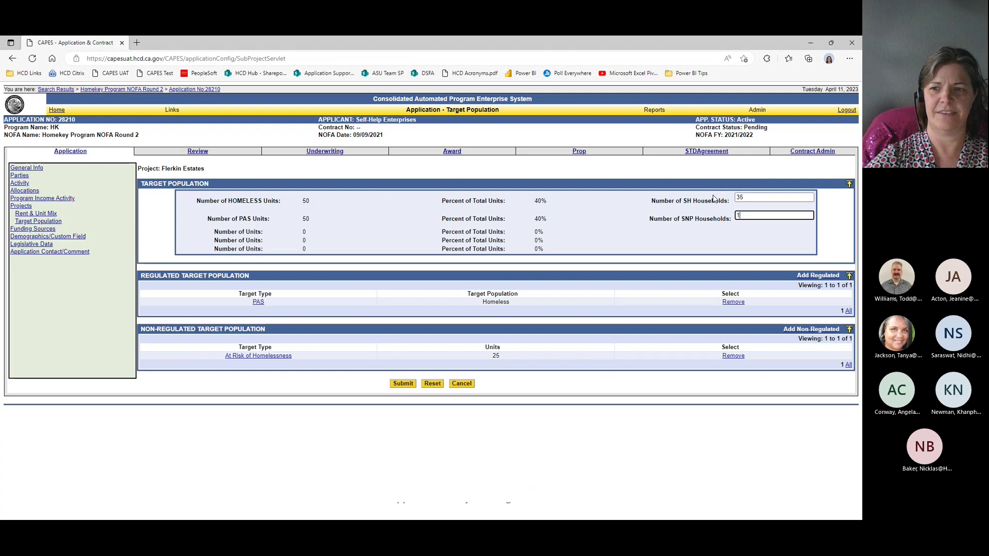
{"action": "type", "text": "5"}
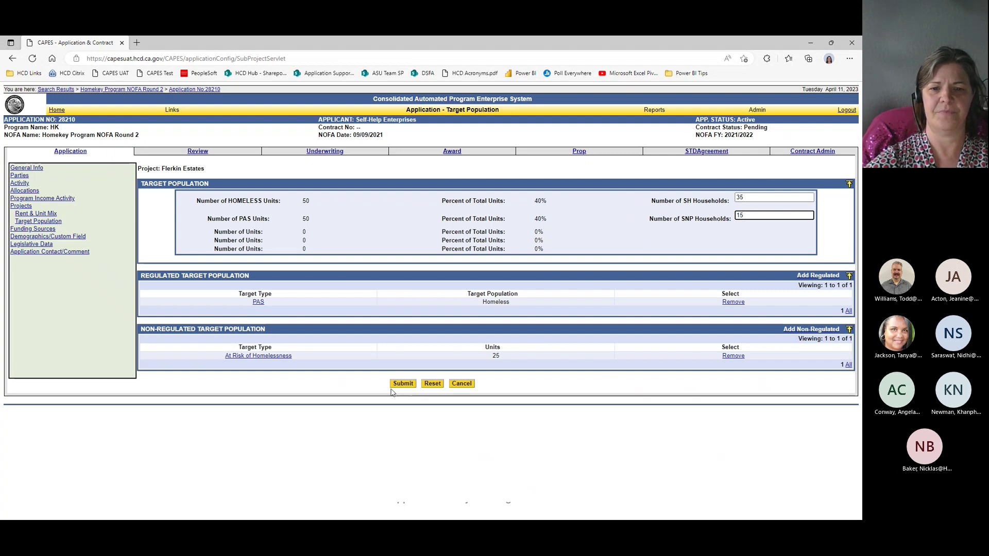
Step: Submit the target population households and advance the training deck to the Funding Sources slide
{"action": "left_click", "coordinate": [405, 384]}
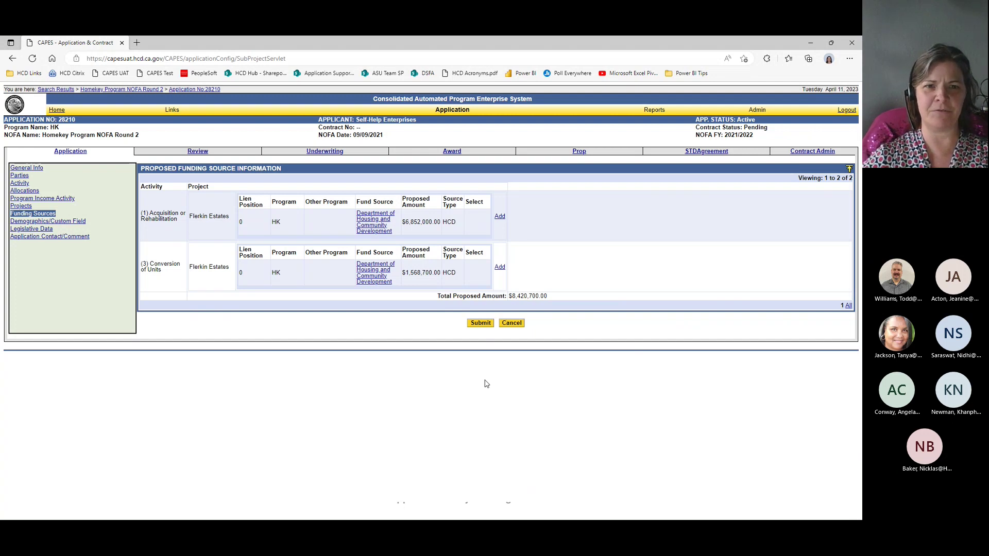
{"action": "key", "text": "alt+Tab"}
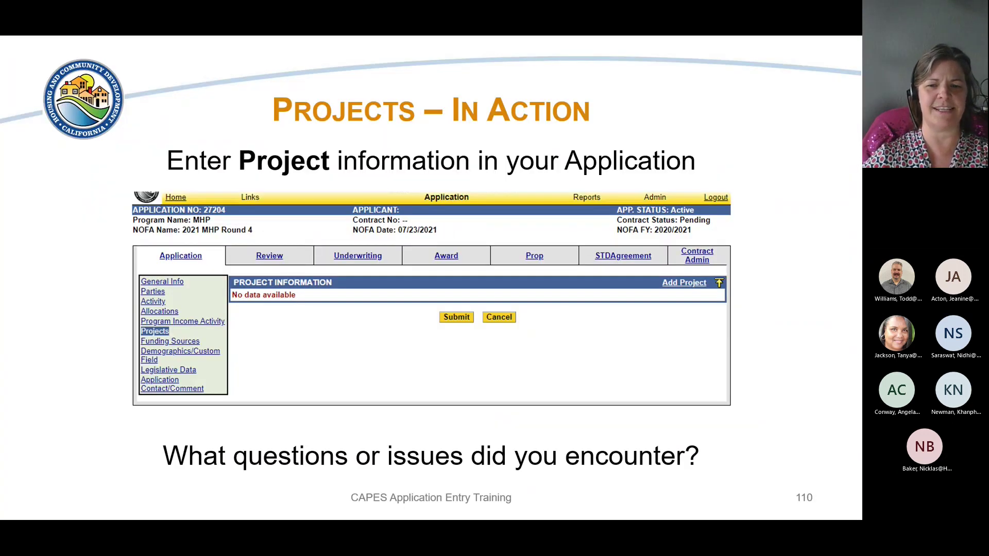
{"action": "key", "text": "Right"}
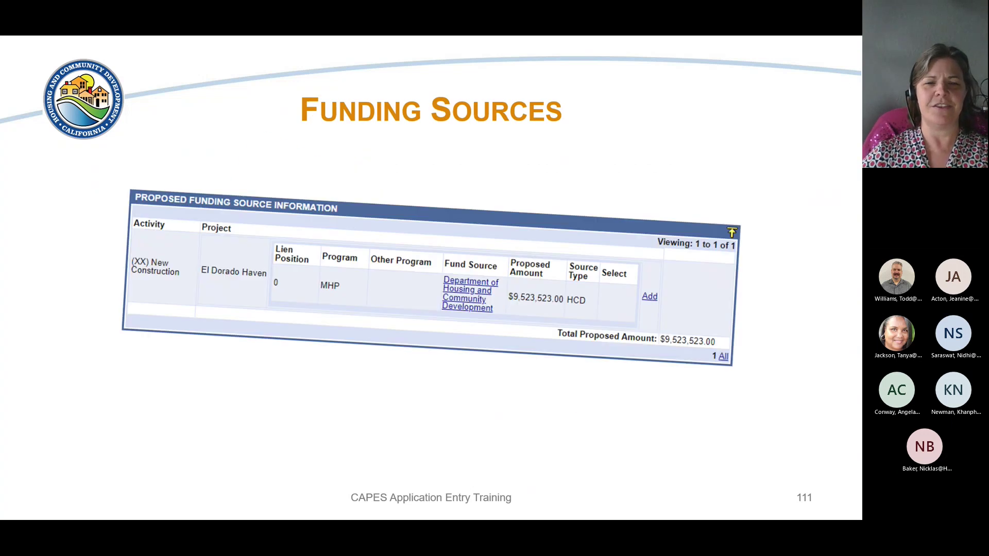
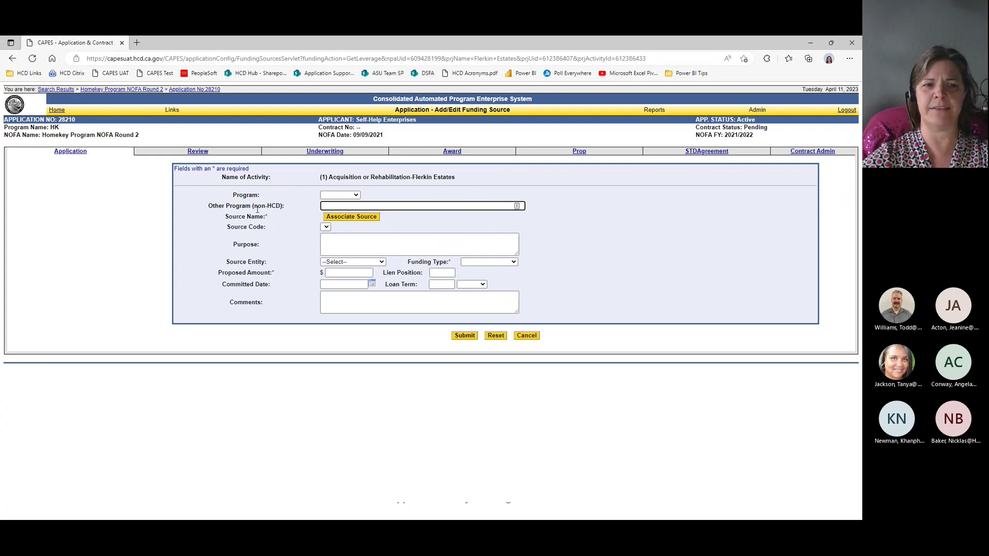
Step: Choose CALHOME as the program and check the available source codes
{"action": "type", "text": "Q"}
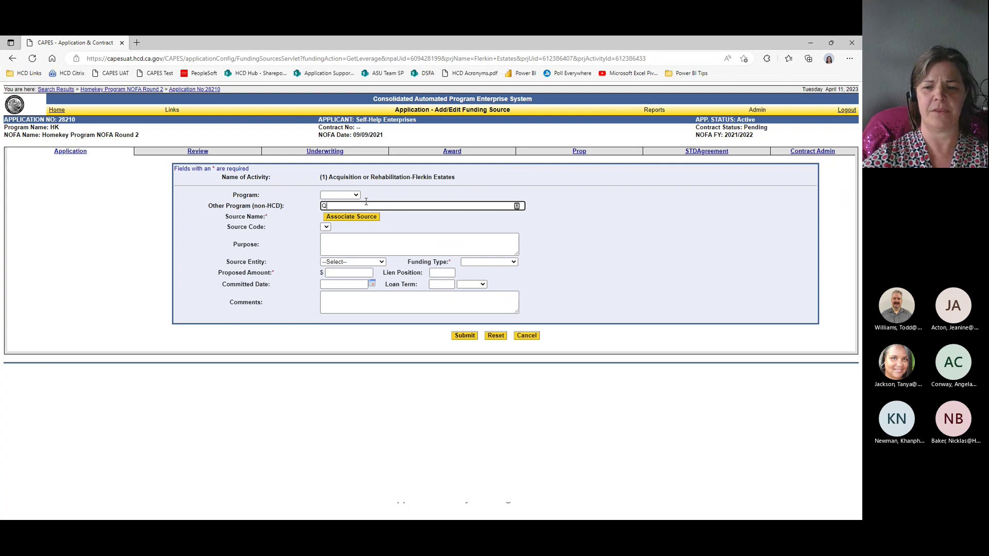
{"action": "key", "text": "shift+Tab"}
{"action": "key", "text": "alt+Down"}
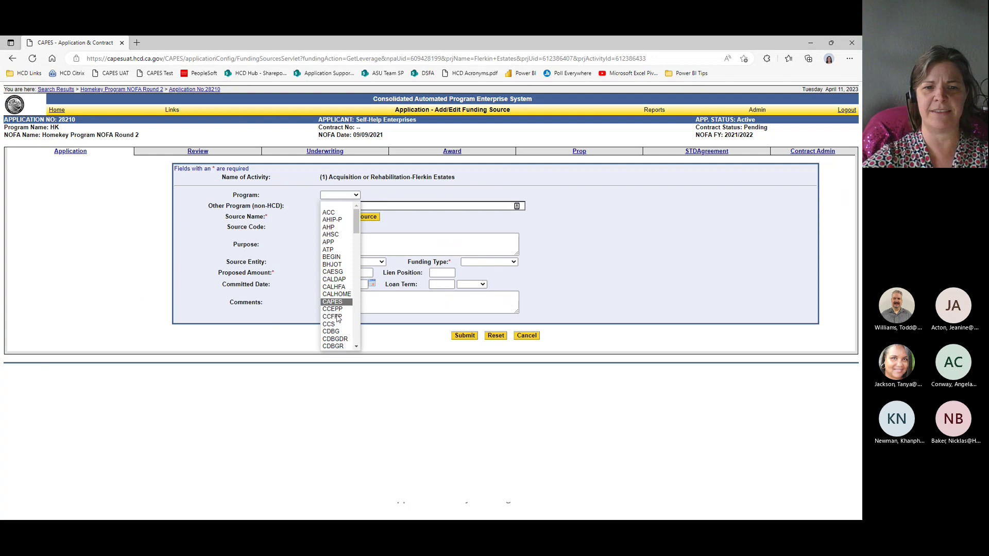
{"action": "scroll", "coordinate": [337, 301], "scroll_direction": "down", "scroll_amount": 1}
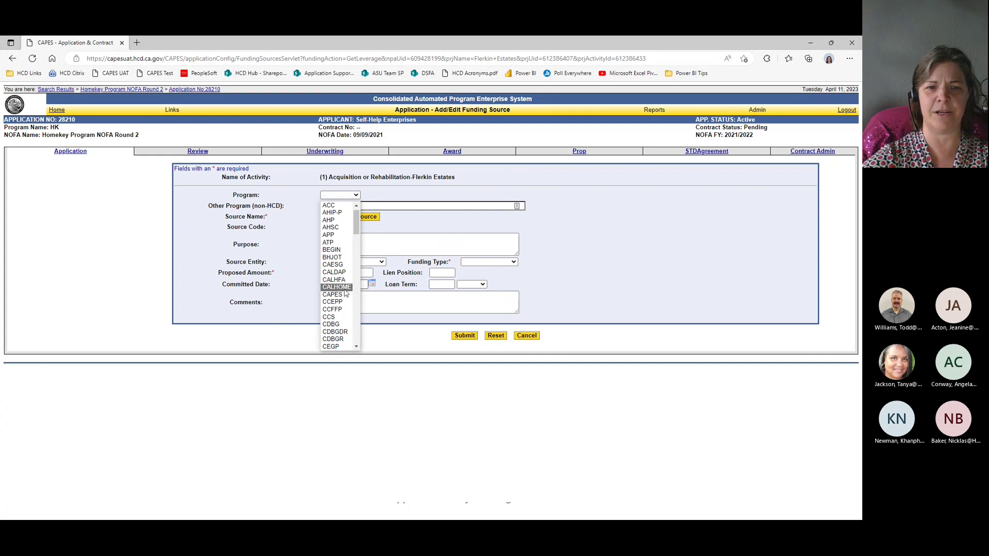
{"action": "left_click", "coordinate": [343, 287]}
{"action": "key", "text": "Tab"}
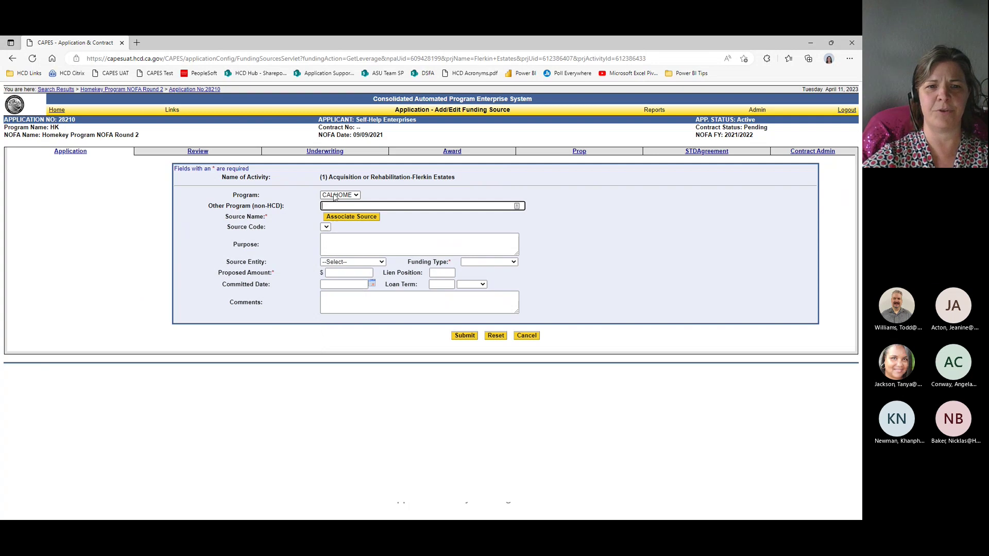
{"action": "left_click", "coordinate": [326, 228]}
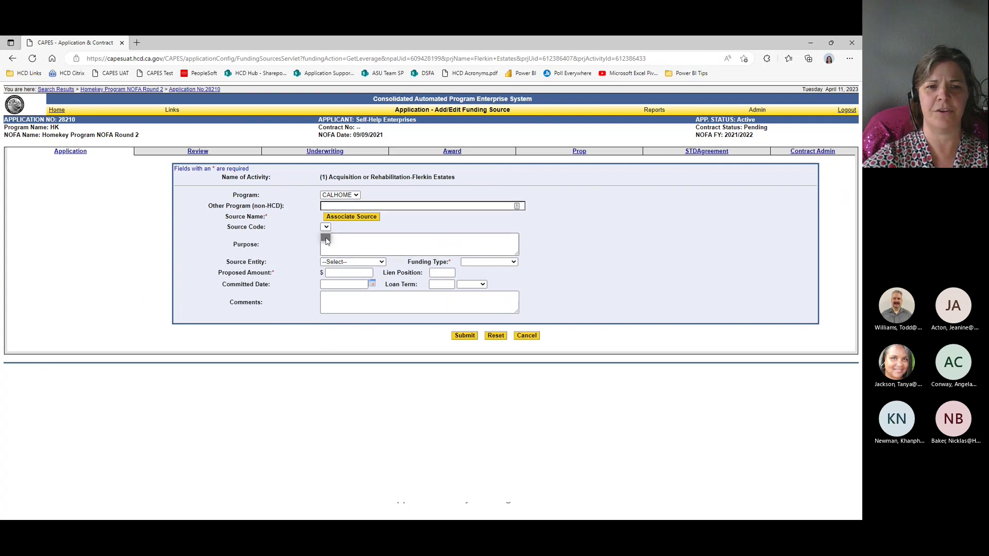
{"action": "left_click", "coordinate": [347, 196]}
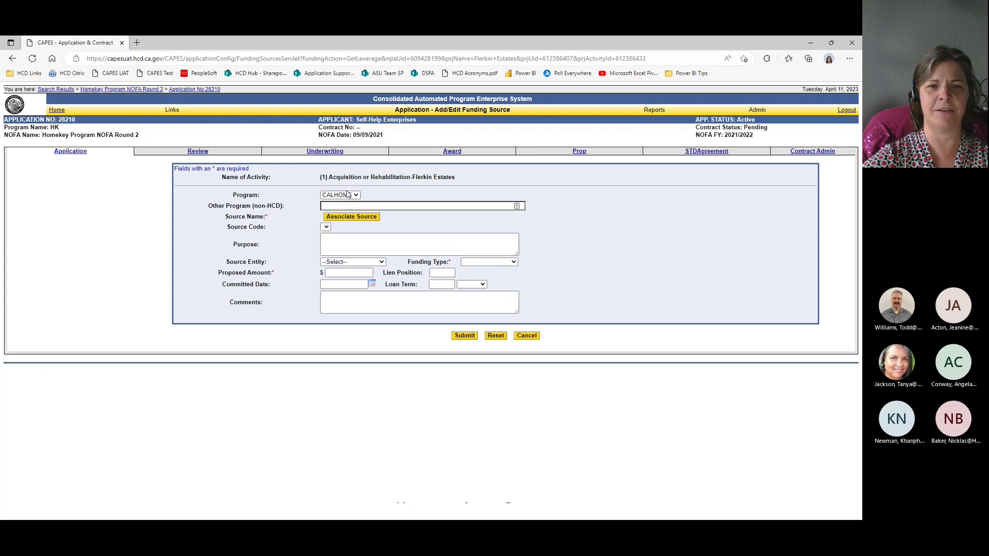
Step: Reset the Program choice to blank and leave the Other Program field empty
{"action": "left_click", "coordinate": [348, 196]}
{"action": "key", "text": "Down"}
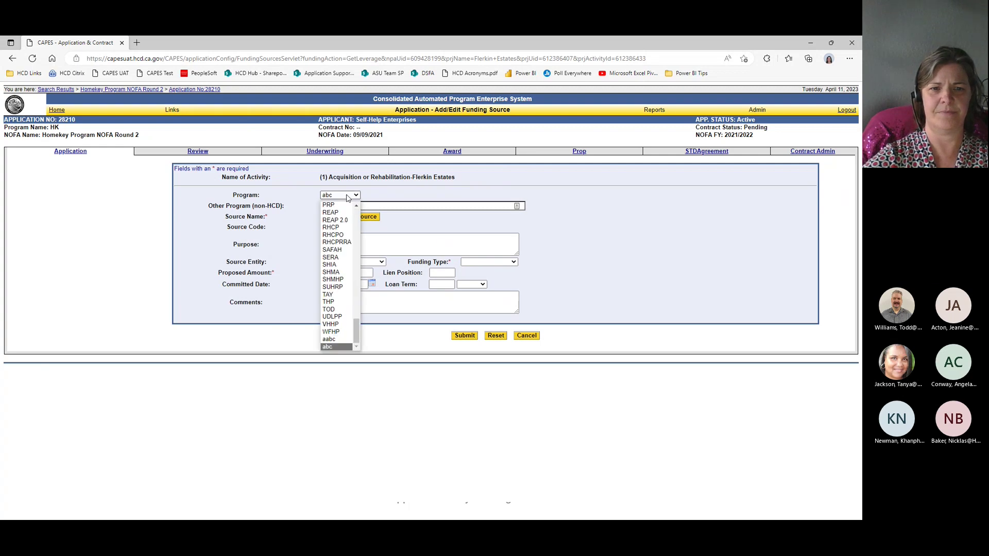
{"action": "key", "text": "a"}
{"action": "key", "text": "Up"}
{"action": "key", "text": "Return"}
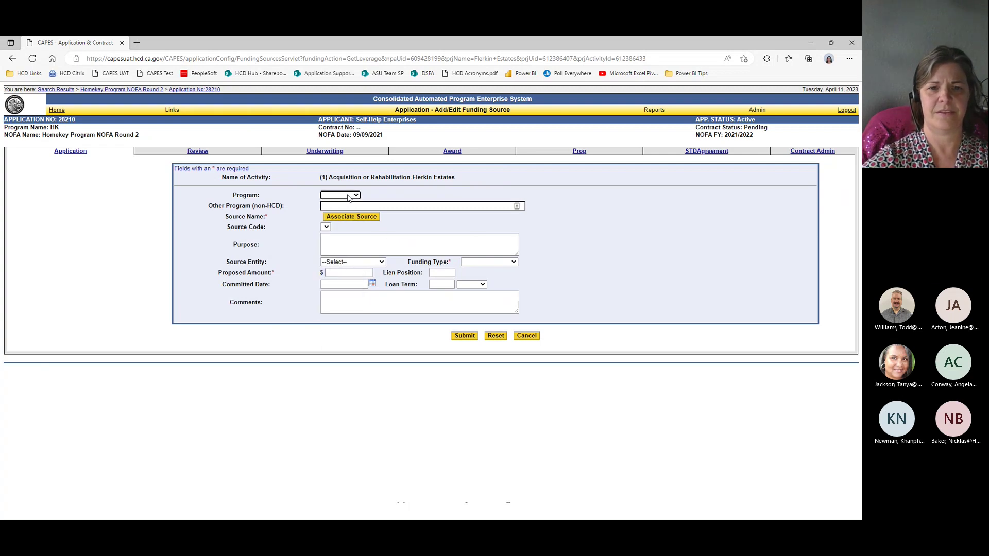
{"action": "left_click", "coordinate": [426, 206]}
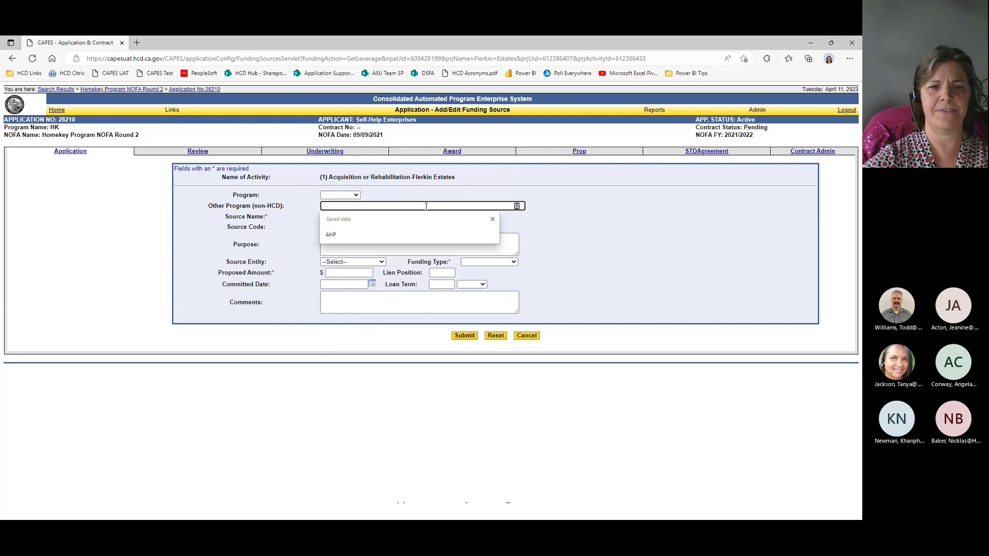
{"action": "left_click", "coordinate": [301, 207]}
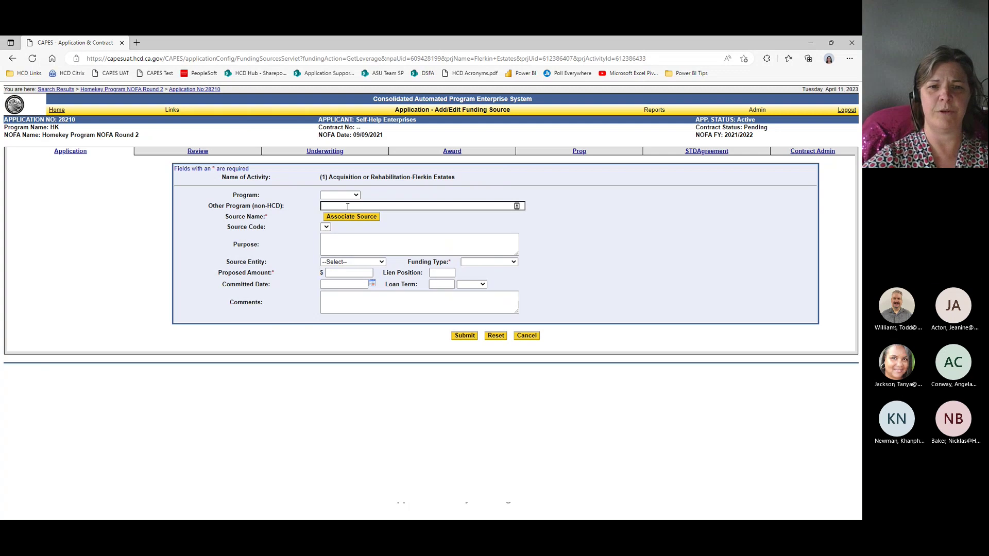
Step: Search parties for *private*mortgage* and select Private Mortgage Financing as the source name
{"action": "left_click", "coordinate": [364, 219]}
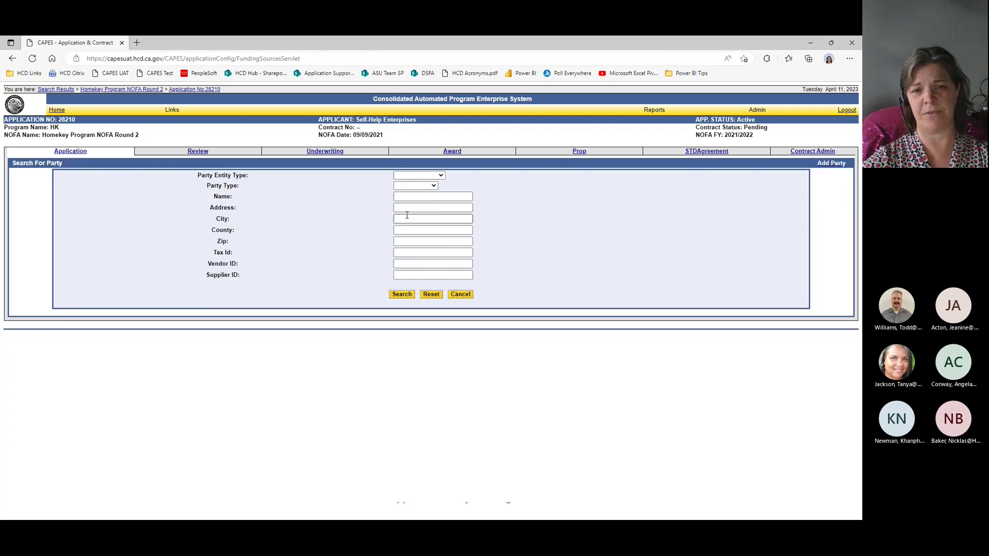
{"action": "left_click", "coordinate": [416, 198]}
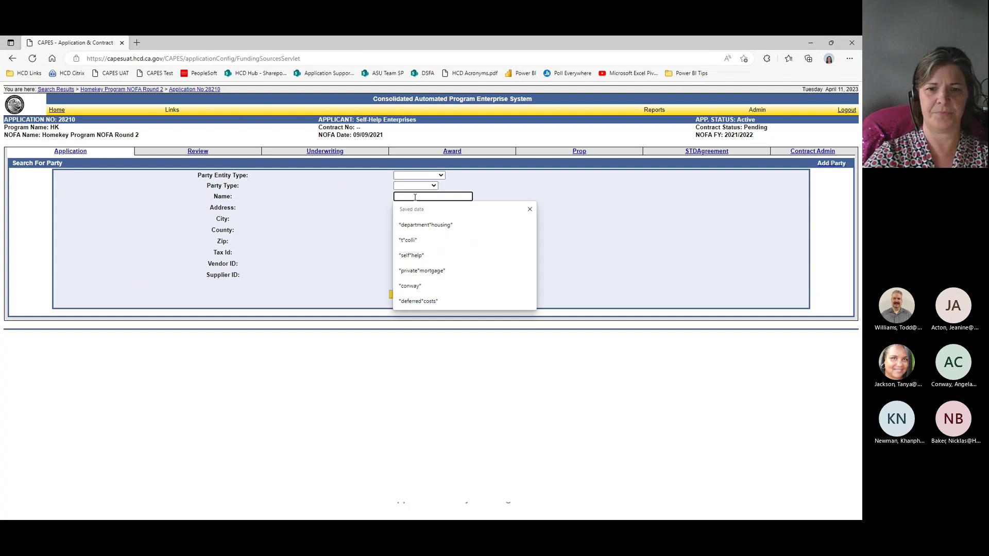
{"action": "key", "text": "Down"}
{"action": "key", "text": "Down"}
{"action": "key", "text": "Down"}
{"action": "key", "text": "Down"}
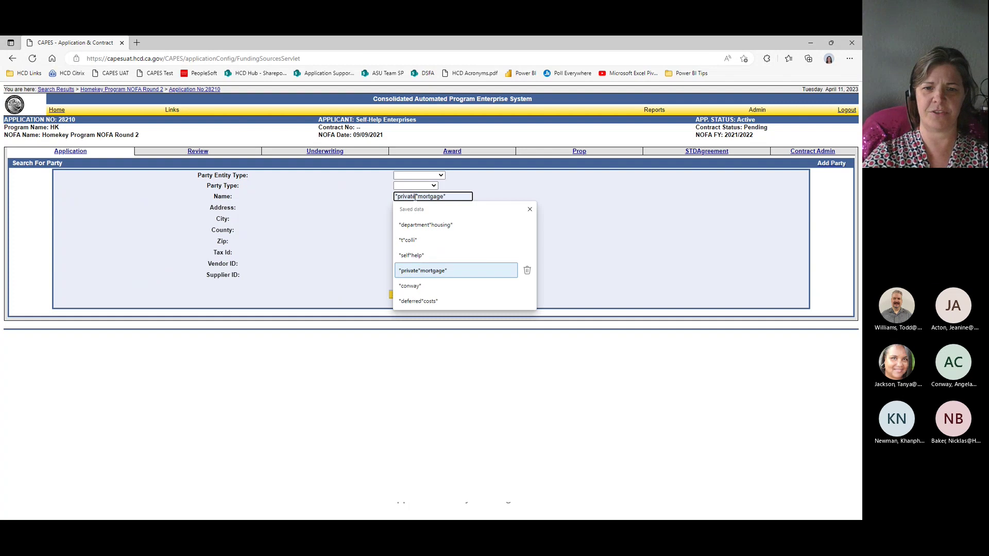
{"action": "key", "text": "Return"}
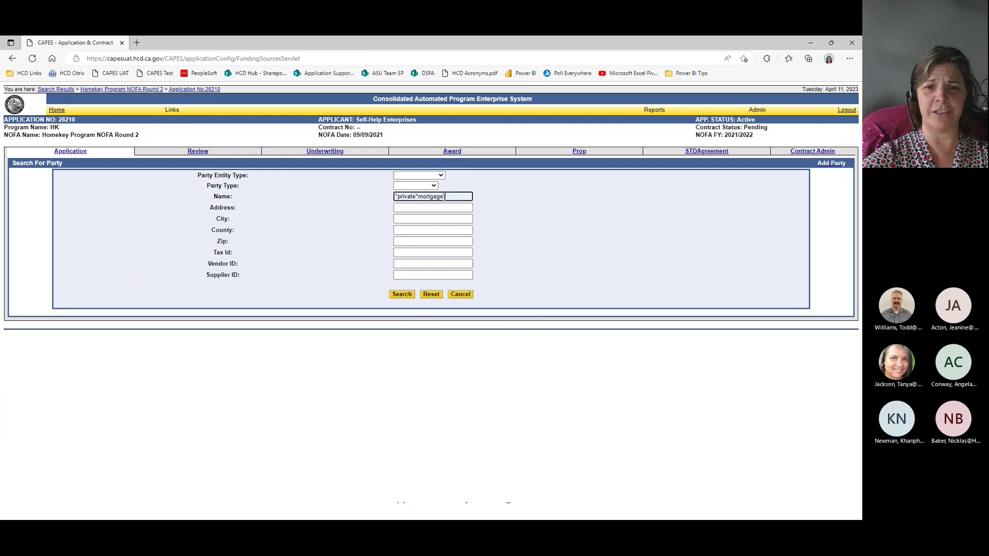
{"action": "left_click", "coordinate": [402, 295]}
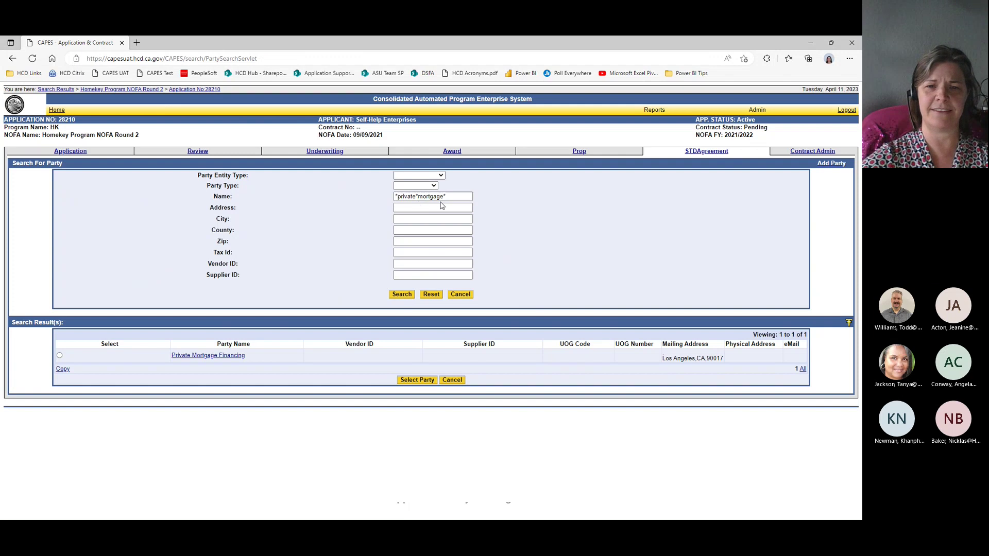
{"action": "left_click", "coordinate": [60, 357]}
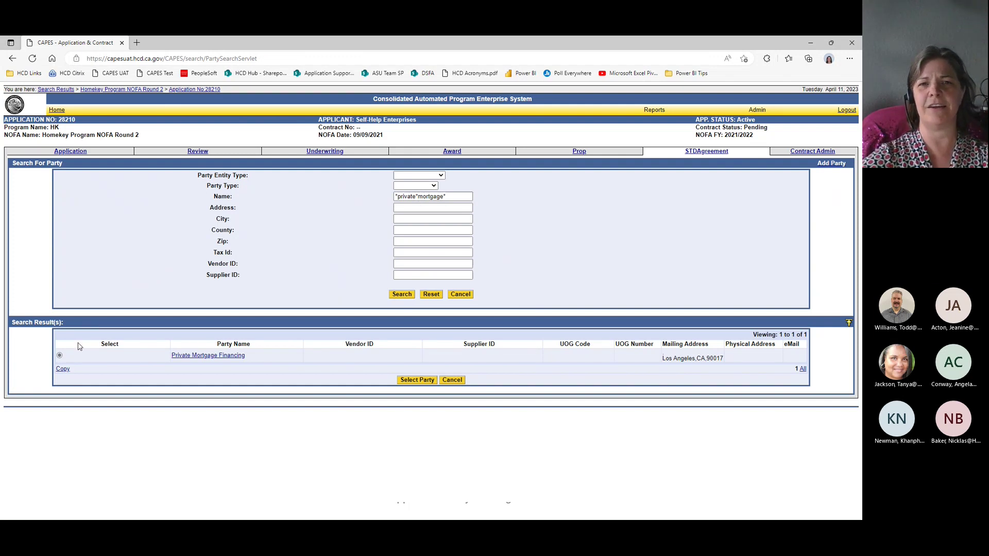
{"action": "left_click", "coordinate": [419, 381]}
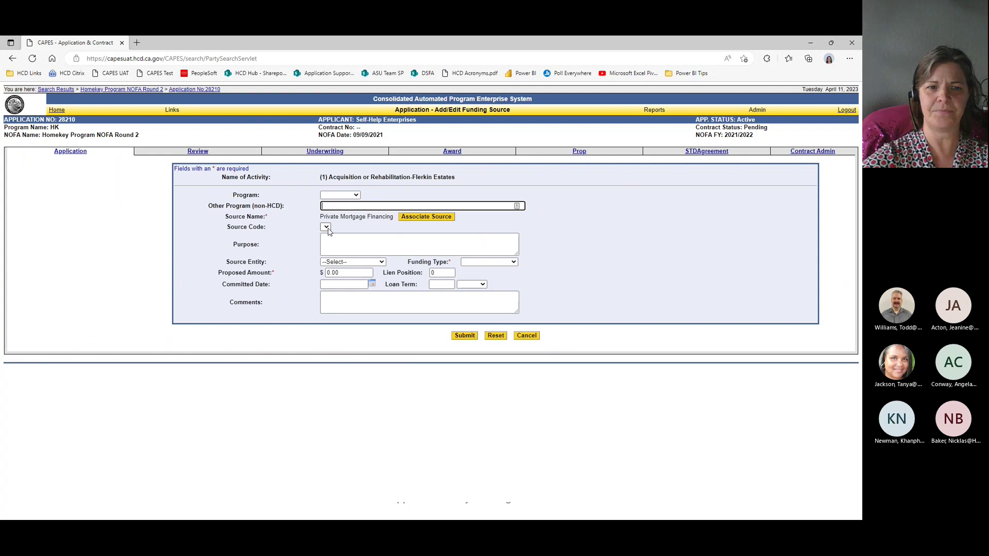
Step: Set the source entity to Commercial Loans and the funding type to Pre-Development
{"action": "left_click", "coordinate": [340, 245]}
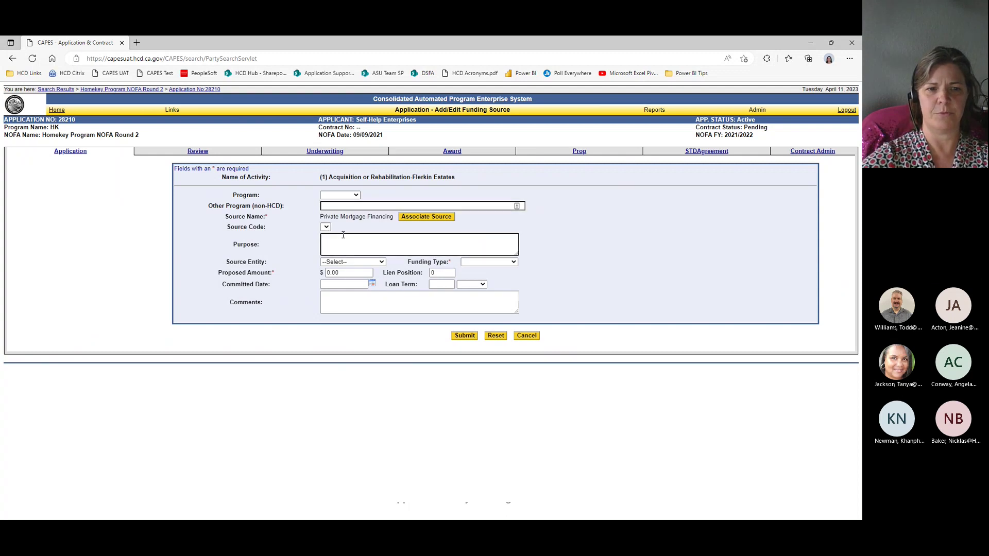
{"action": "left_click", "coordinate": [382, 262]}
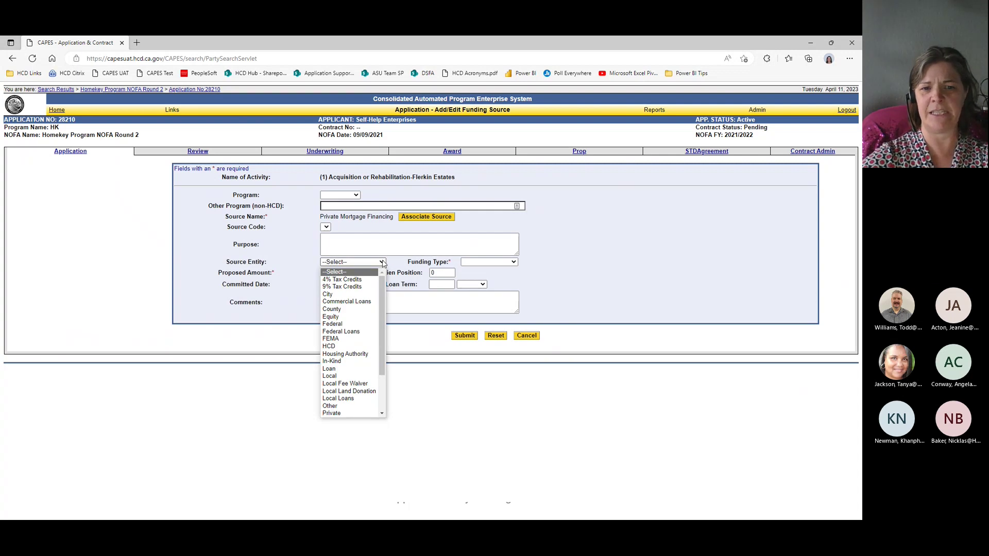
{"action": "left_click", "coordinate": [370, 303]}
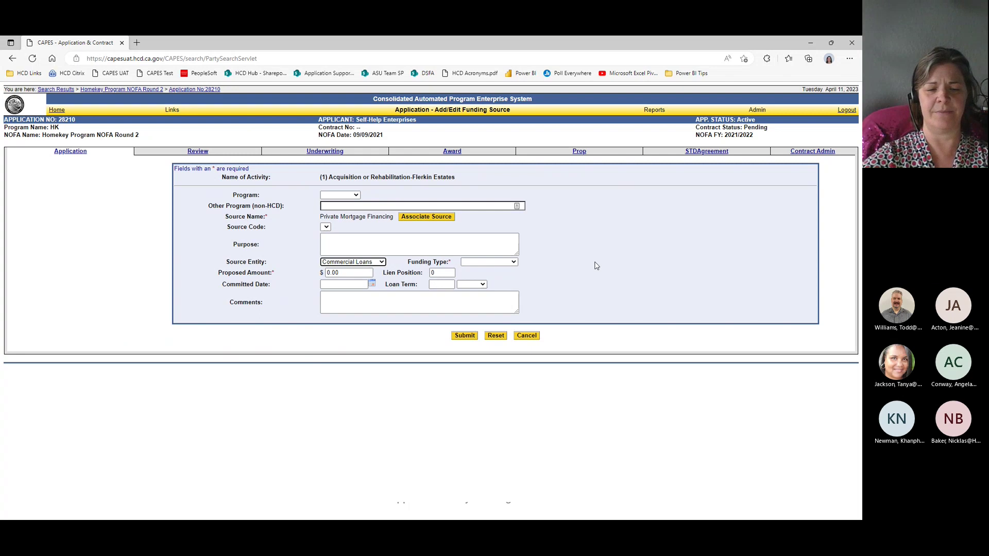
{"action": "key", "text": "Tab"}
{"action": "key", "text": "alt+Down"}
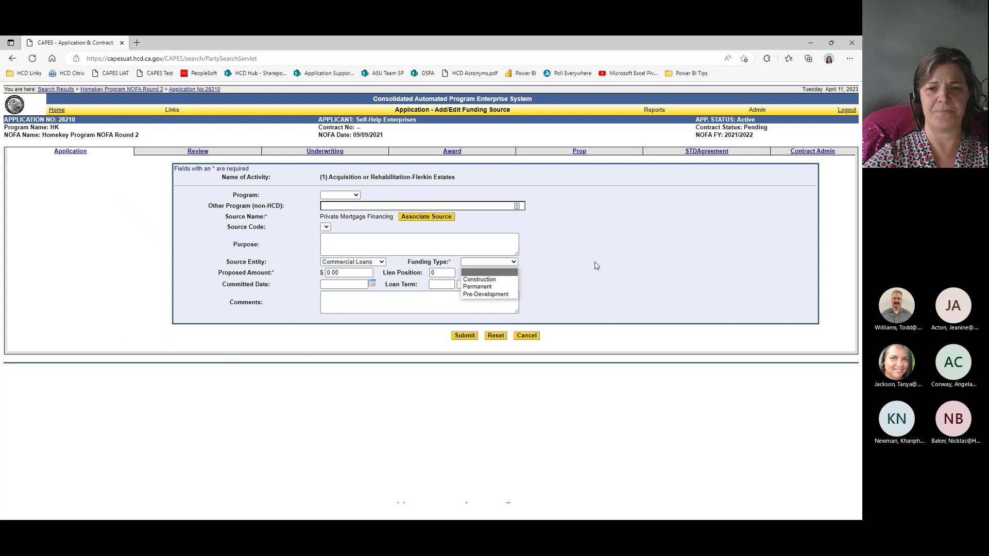
{"action": "key", "text": "Down"}
{"action": "key", "text": "Down"}
{"action": "key", "text": "Down"}
{"action": "key", "text": "Return"}
{"action": "key", "text": "Tab"}
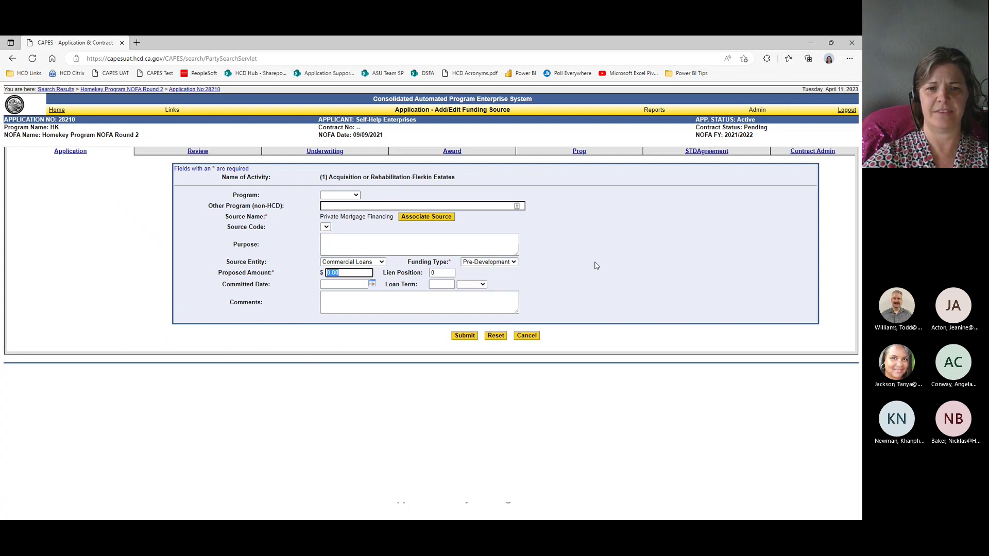
Step: Enter amount 6543733, lien position 99 and a 5-year loan term, then submit
{"action": "type", "text": "6543733"}
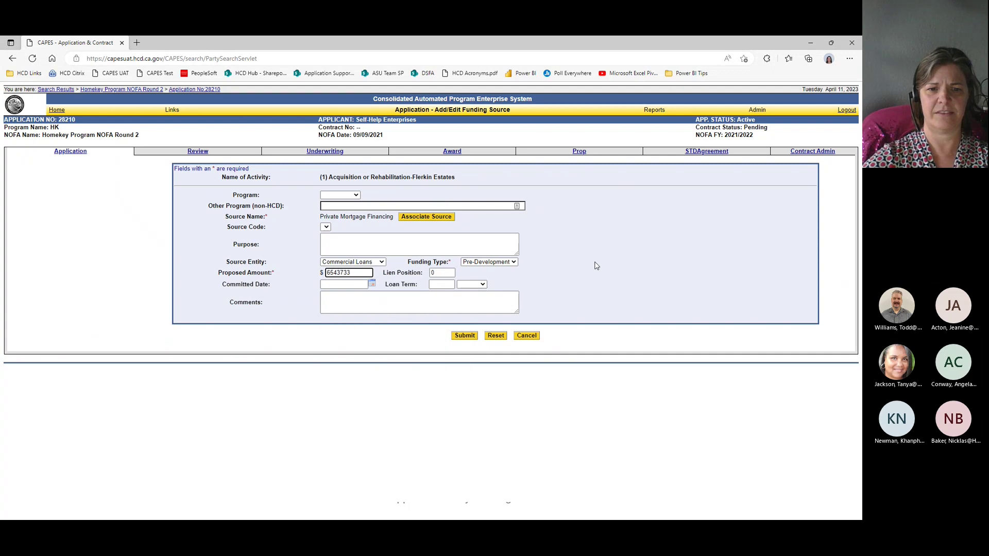
{"action": "key", "text": "Tab"}
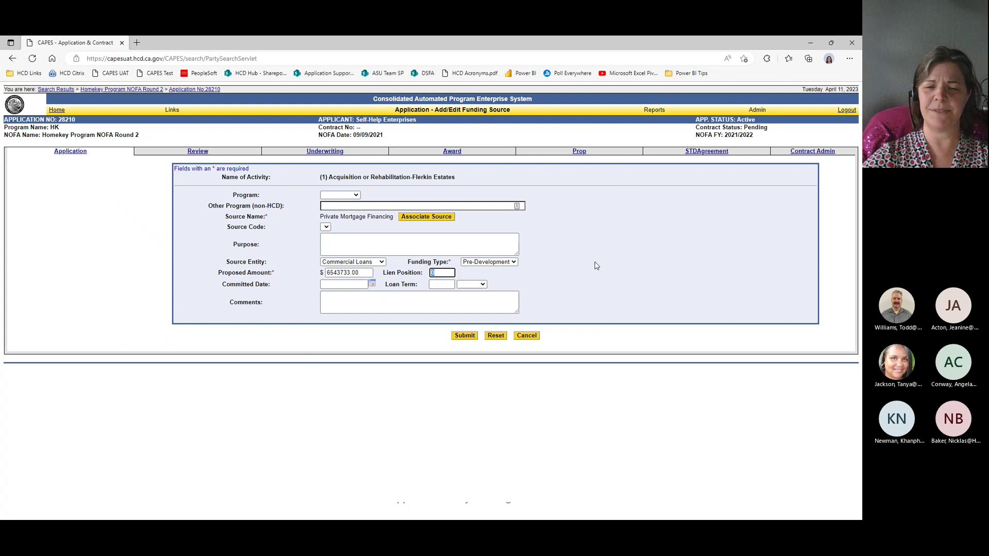
{"action": "type", "text": "99"}
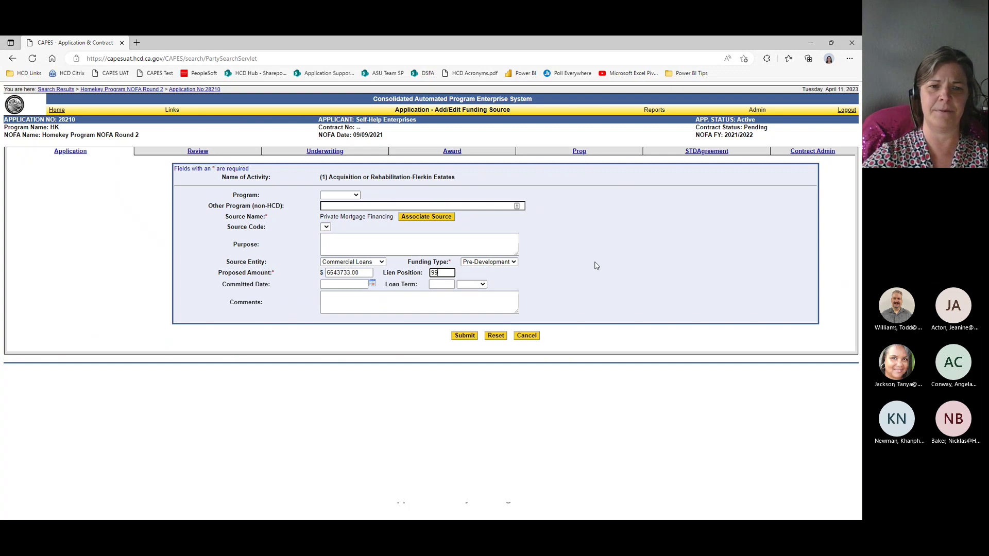
{"action": "key", "text": "Tab"}
{"action": "key", "text": "Tab"}
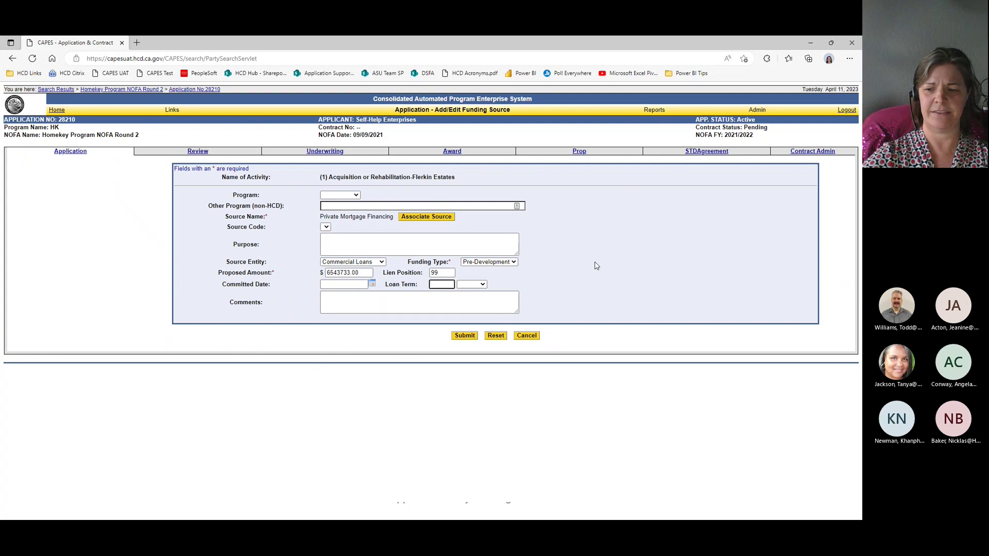
{"action": "type", "text": "5"}
{"action": "key", "text": "Tab"}
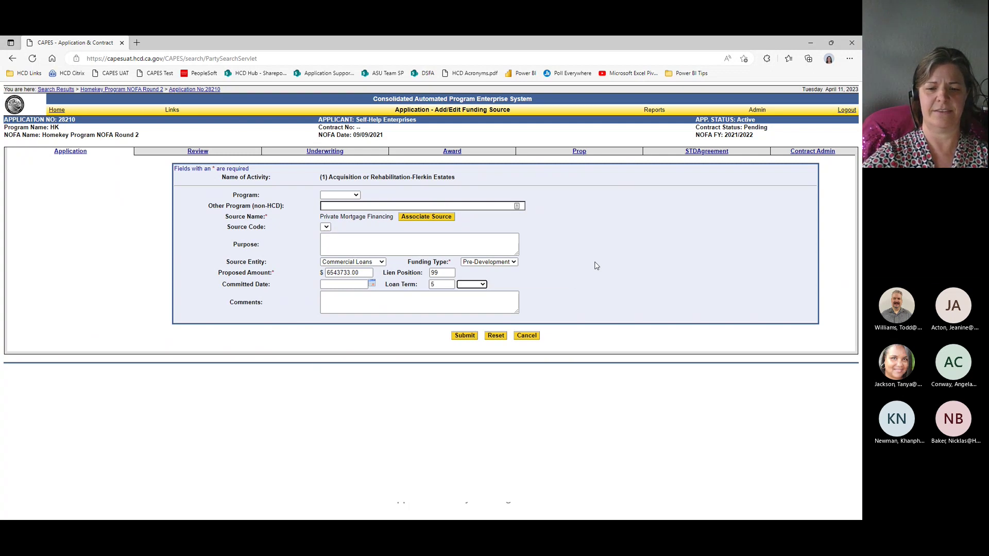
{"action": "key", "text": "Down"}
{"action": "key", "text": "Tab"}
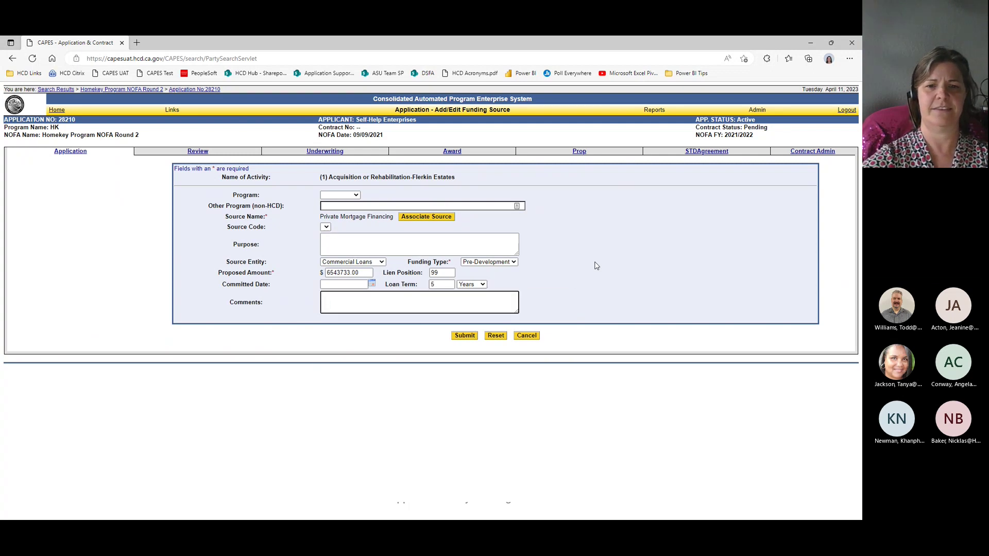
{"action": "left_click", "coordinate": [469, 340]}
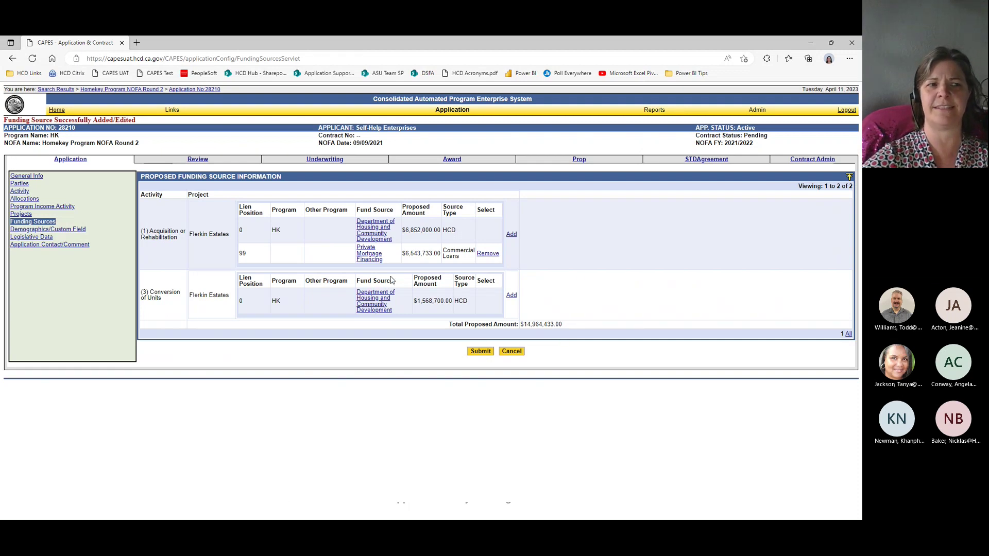
Step: Submit the Funding Sources and Demographics pages, then advance the training deck to slide 125
{"action": "left_click", "coordinate": [482, 353]}
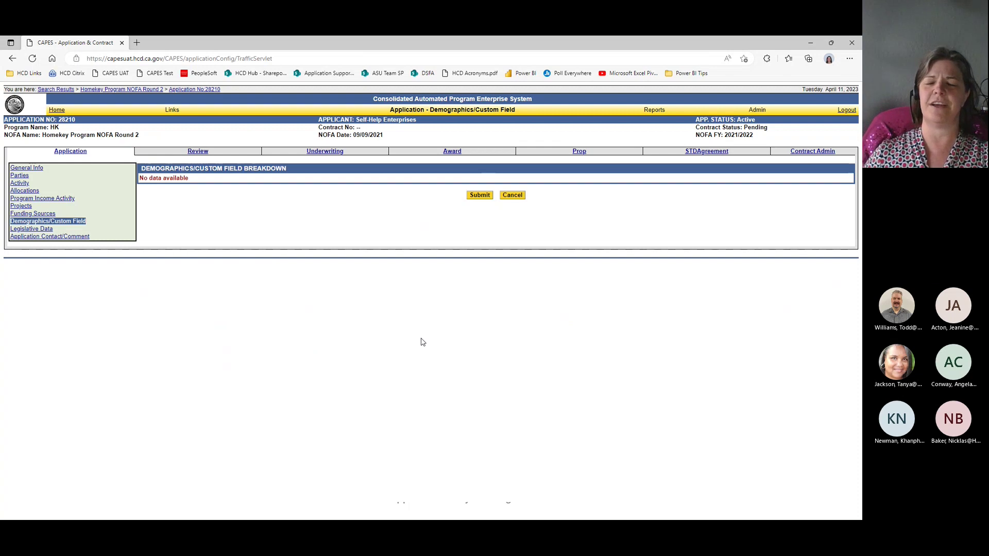
{"action": "left_click", "coordinate": [480, 199]}
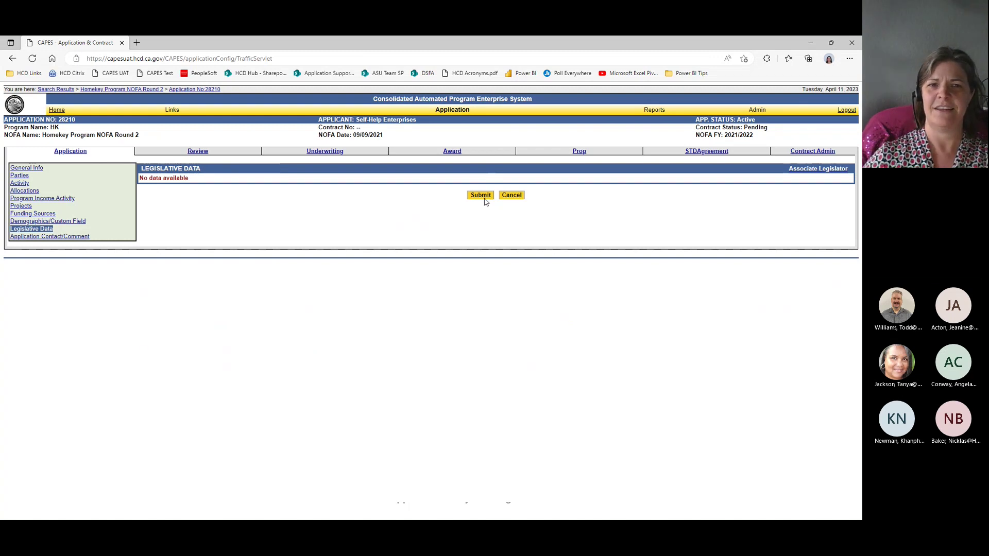
{"action": "key", "text": "alt+Tab"}
{"action": "key", "text": "Right"}
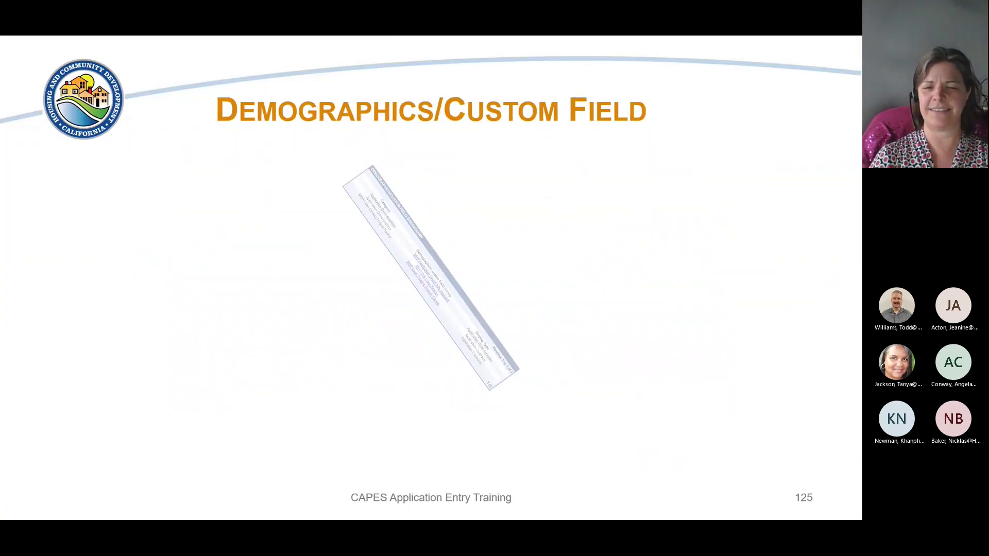